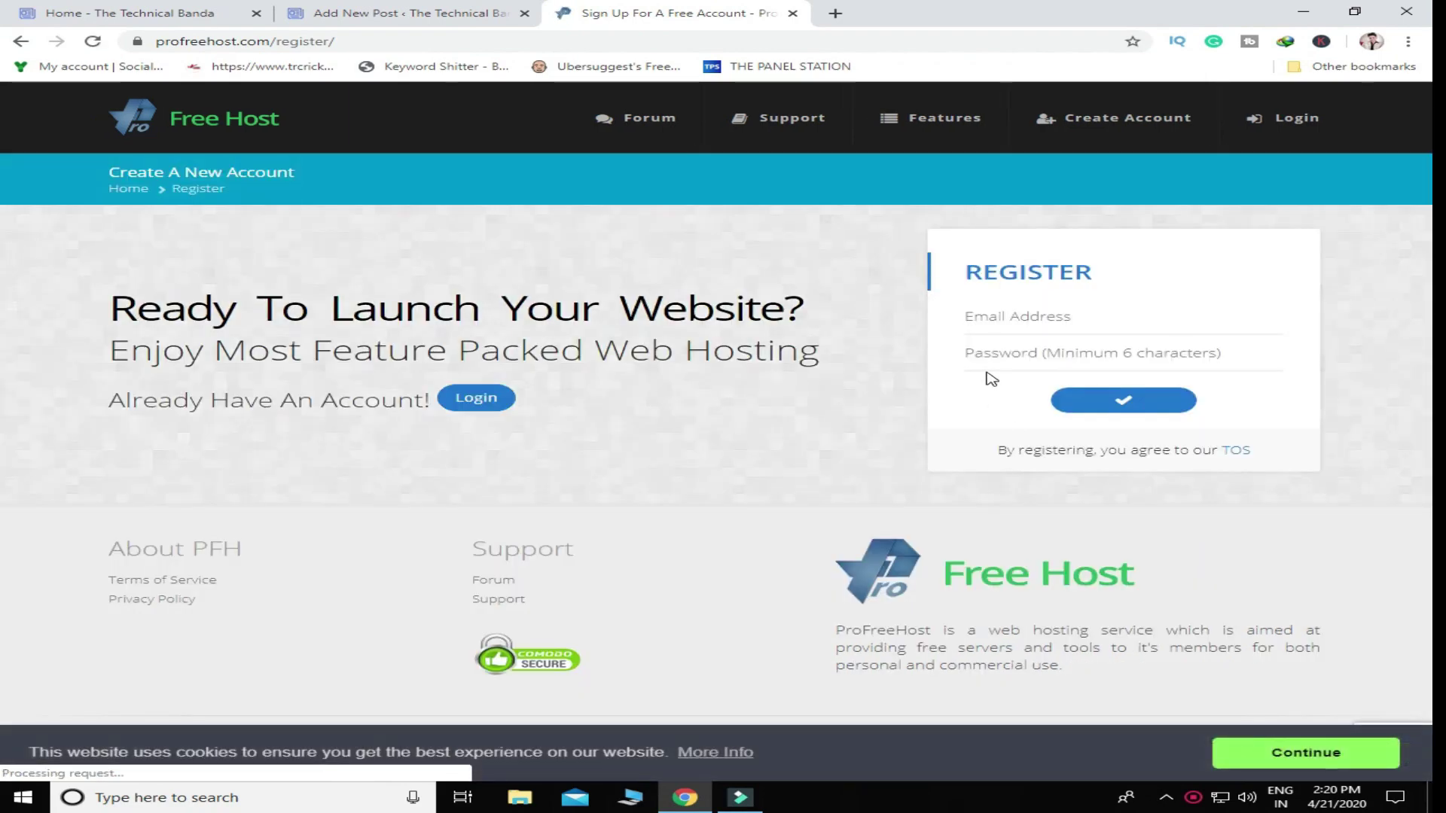
Step: Register a ProFreeHost account with an email address and password, and save the login in the browser
left_click(1051, 322)
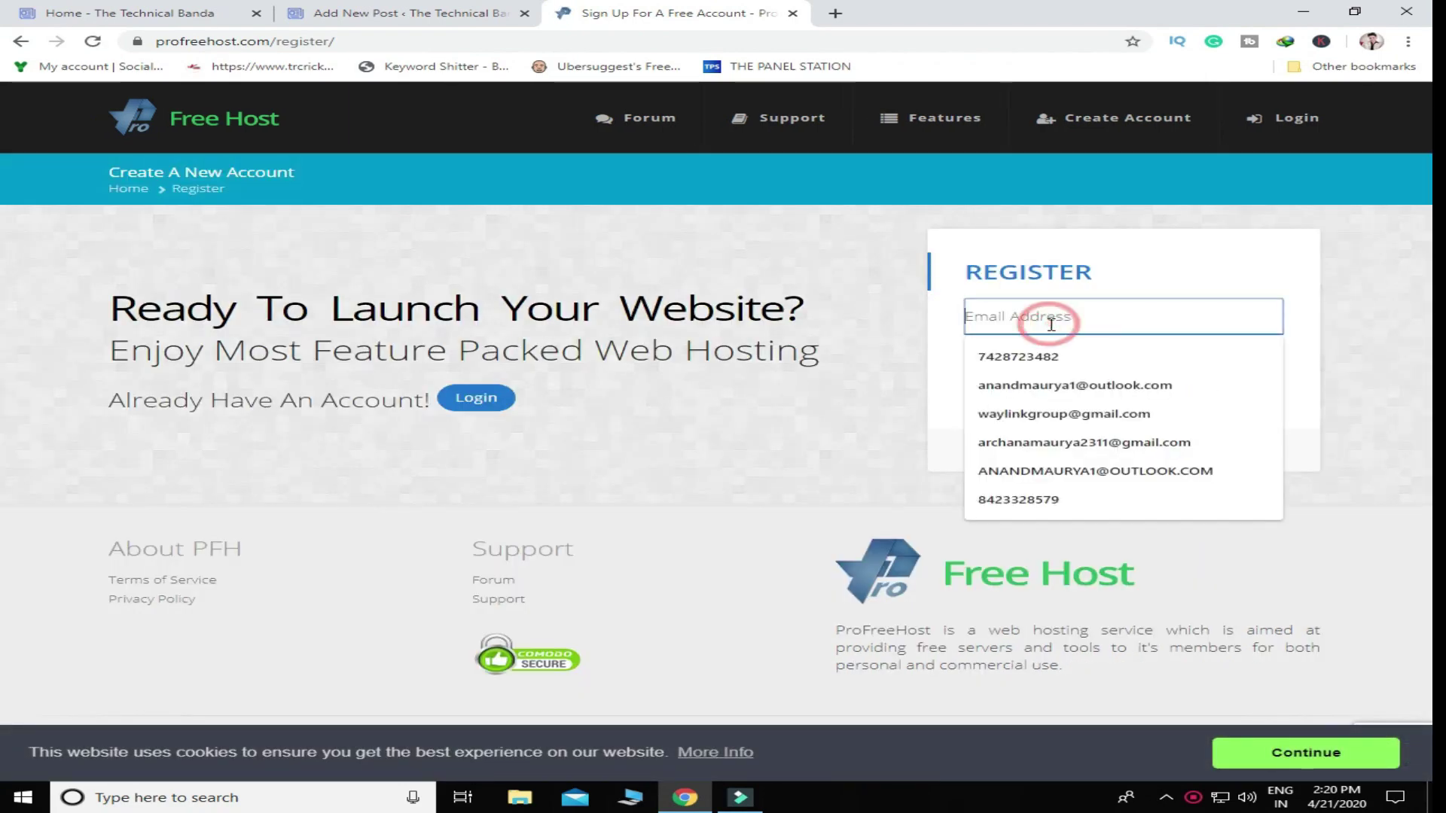
left_click(925, 421)
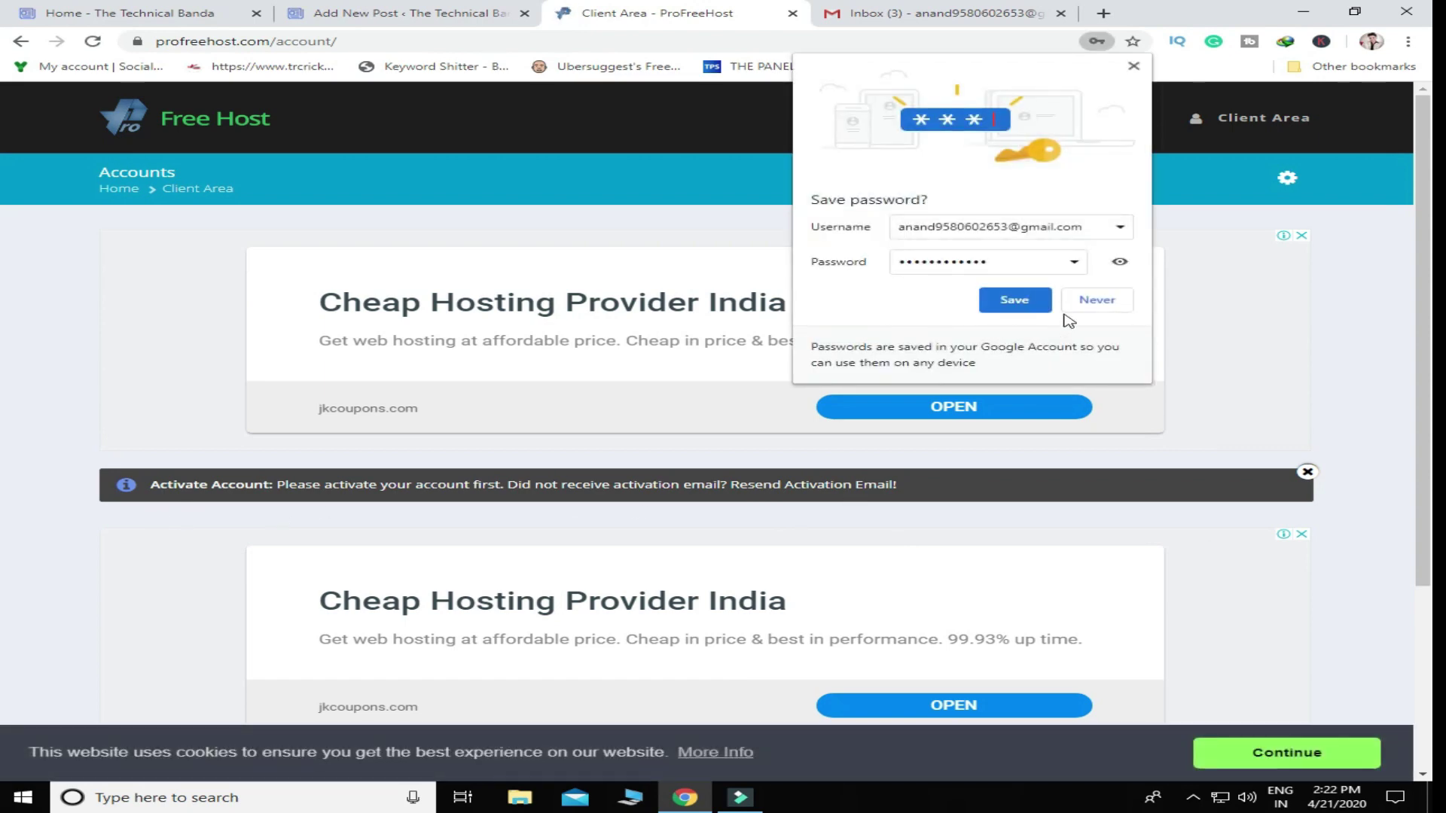
left_click(1017, 301)
Step: Open the ProFreeHost Account Activation email in Gmail and activate the hosting account from it
scroll(678, 516, "down", 3)
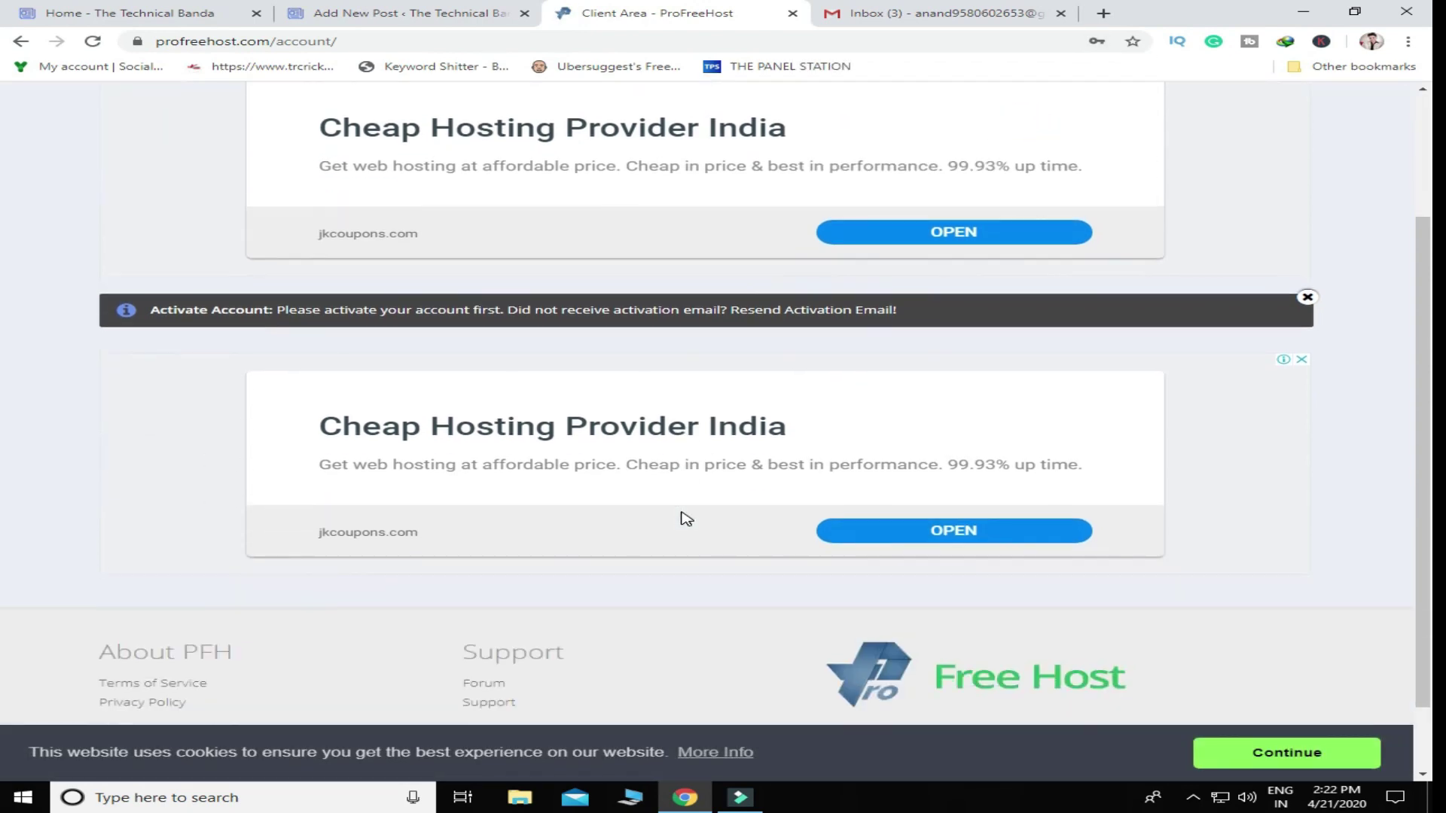
scroll(670, 523, "up", 1)
left_click(851, 10)
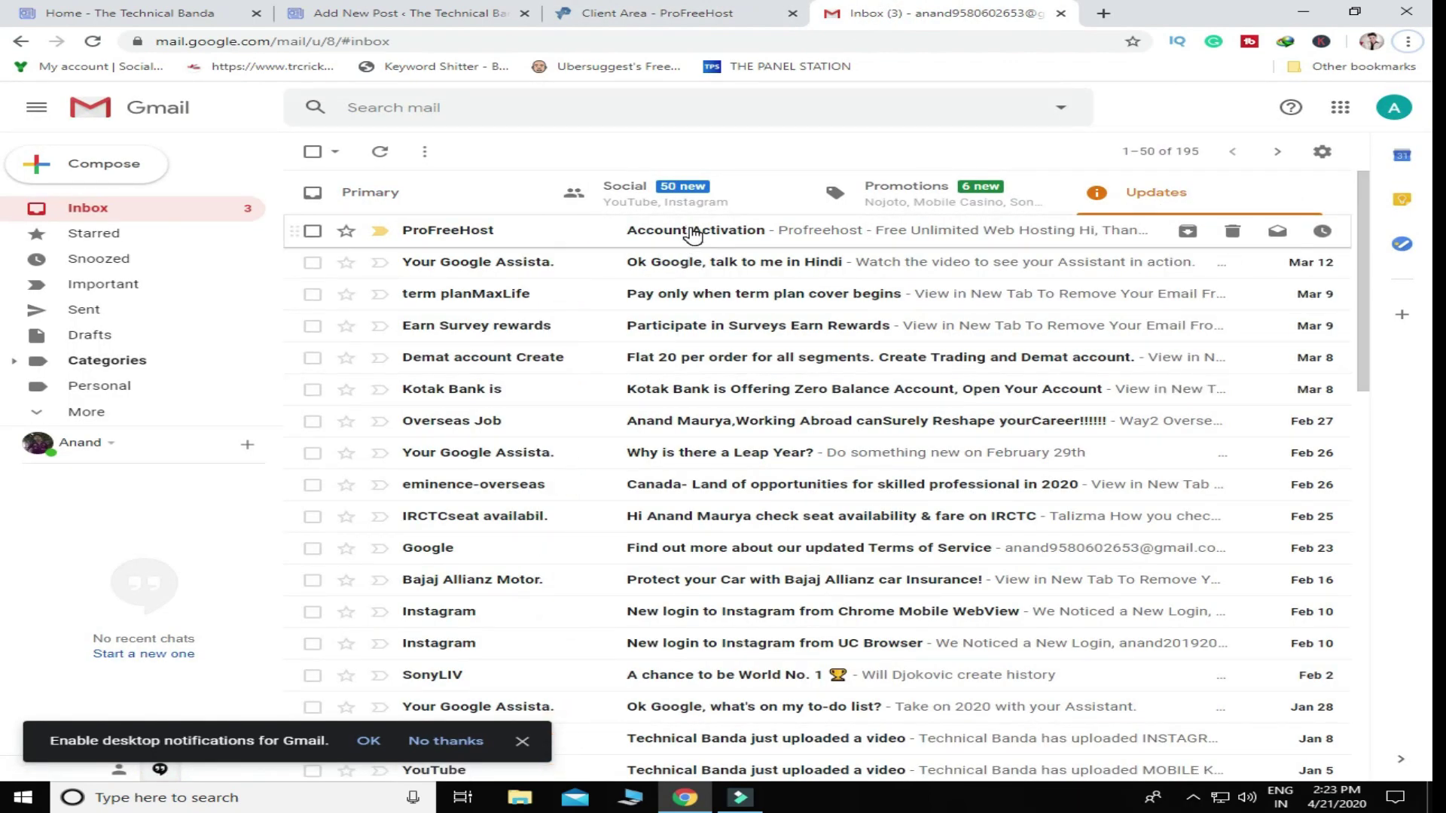
left_click(831, 231)
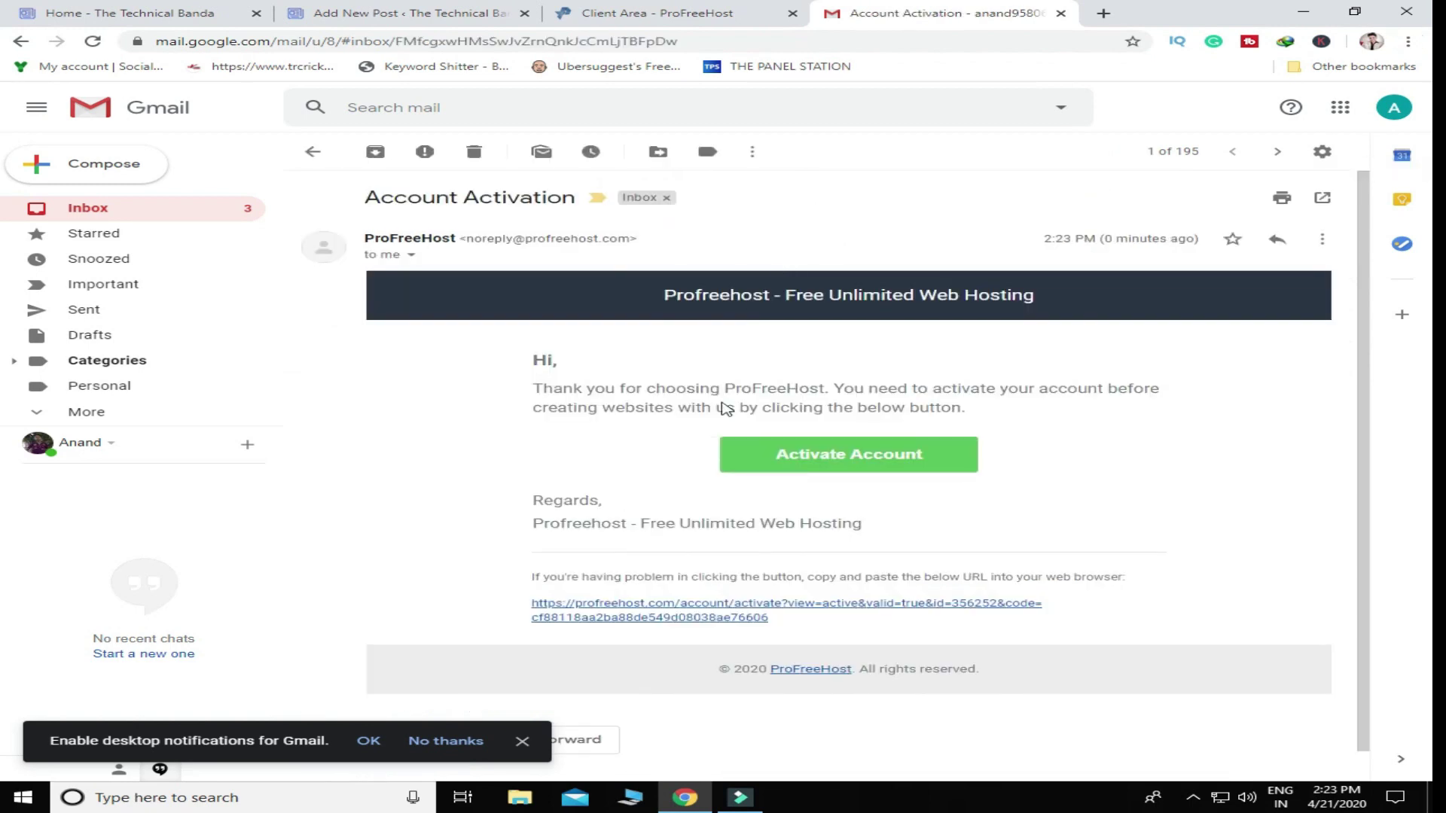
left_click(784, 459)
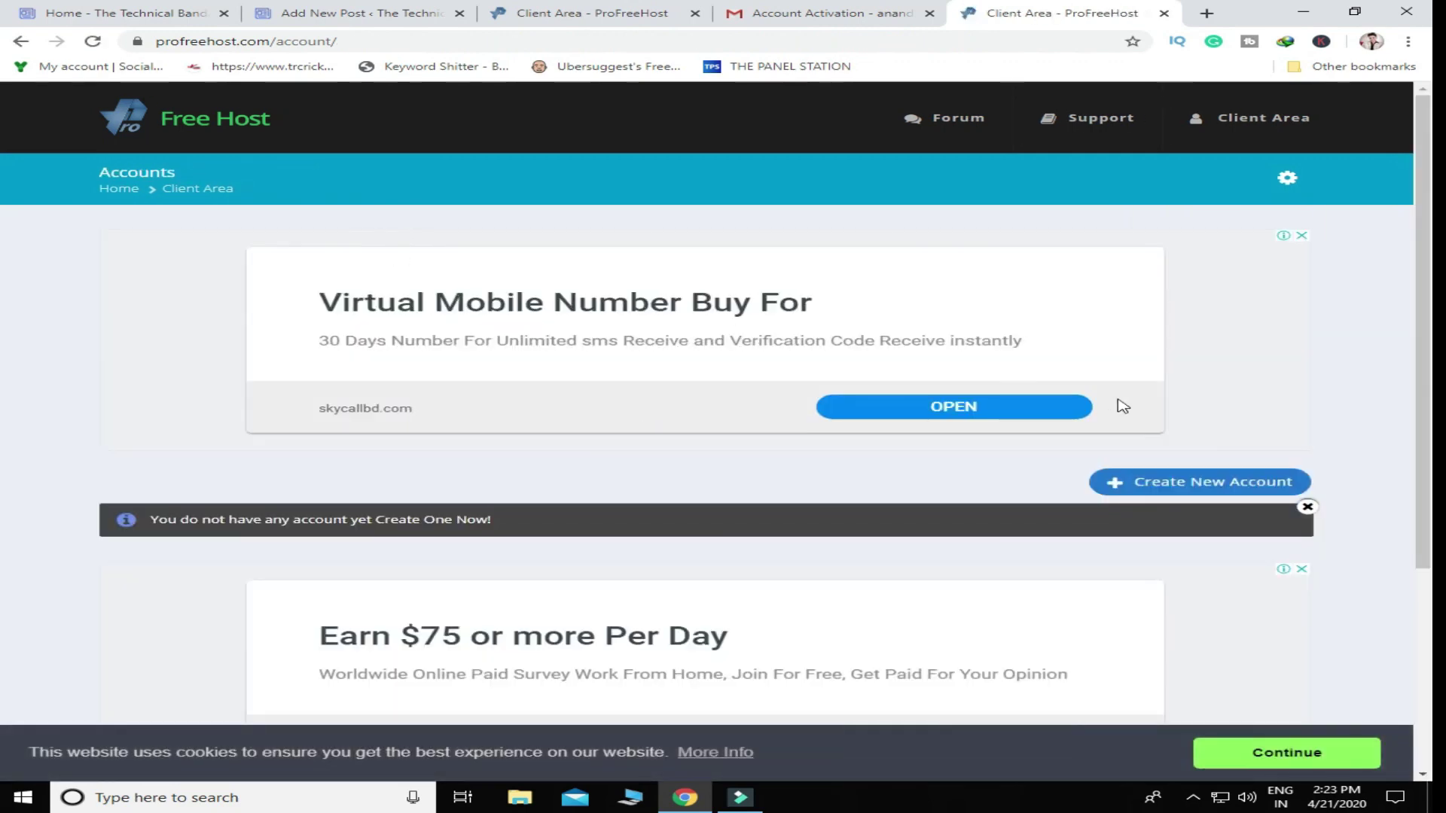
Step: Start creating a new hosting account and enter neca as the website name
left_click(1179, 488)
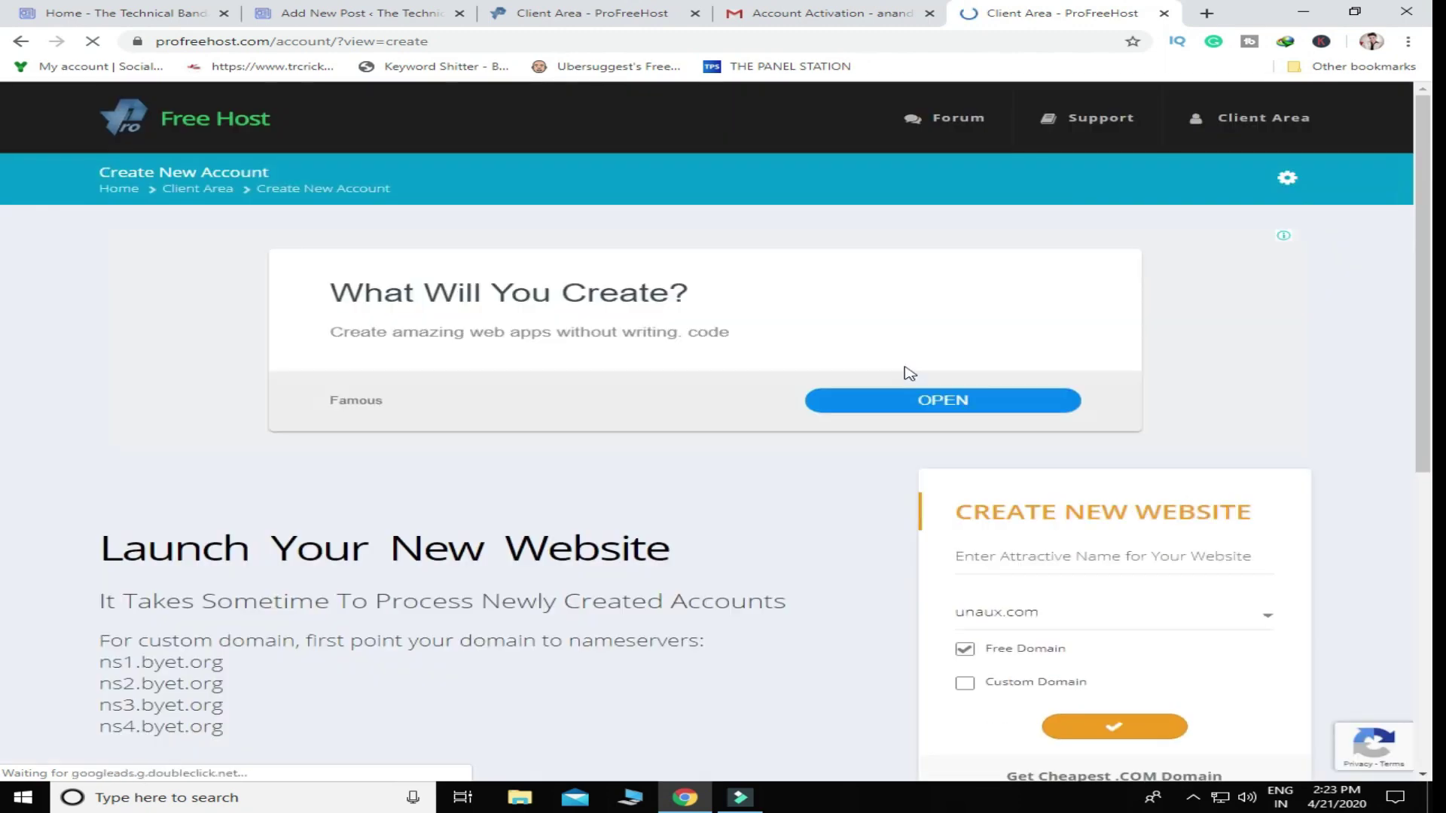
scroll(910, 373, "down", 1)
left_click(1043, 478)
type("neca")
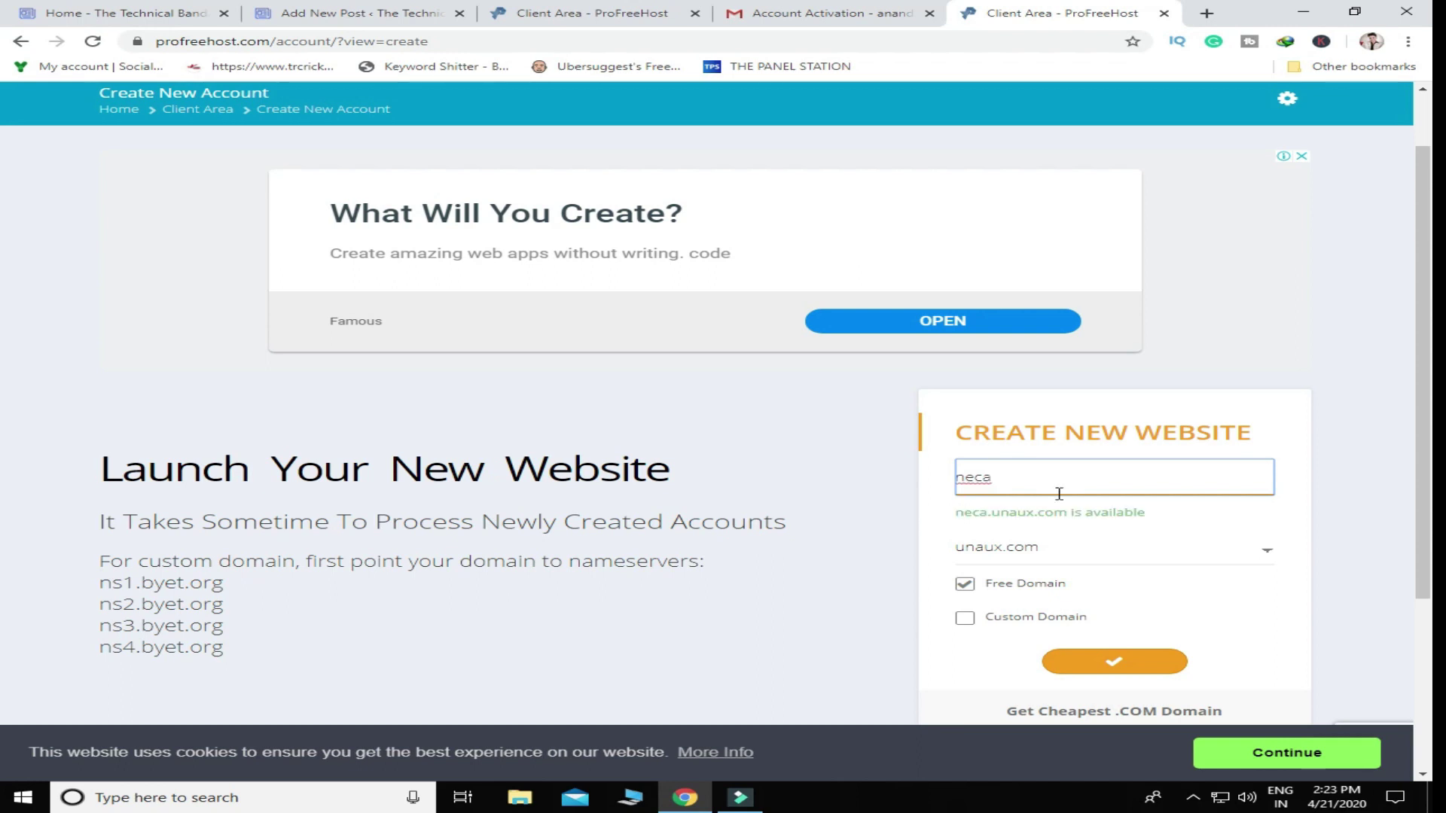
Step: Try the ezyro.com domain and the custom domain option for the new website
left_click(1053, 554)
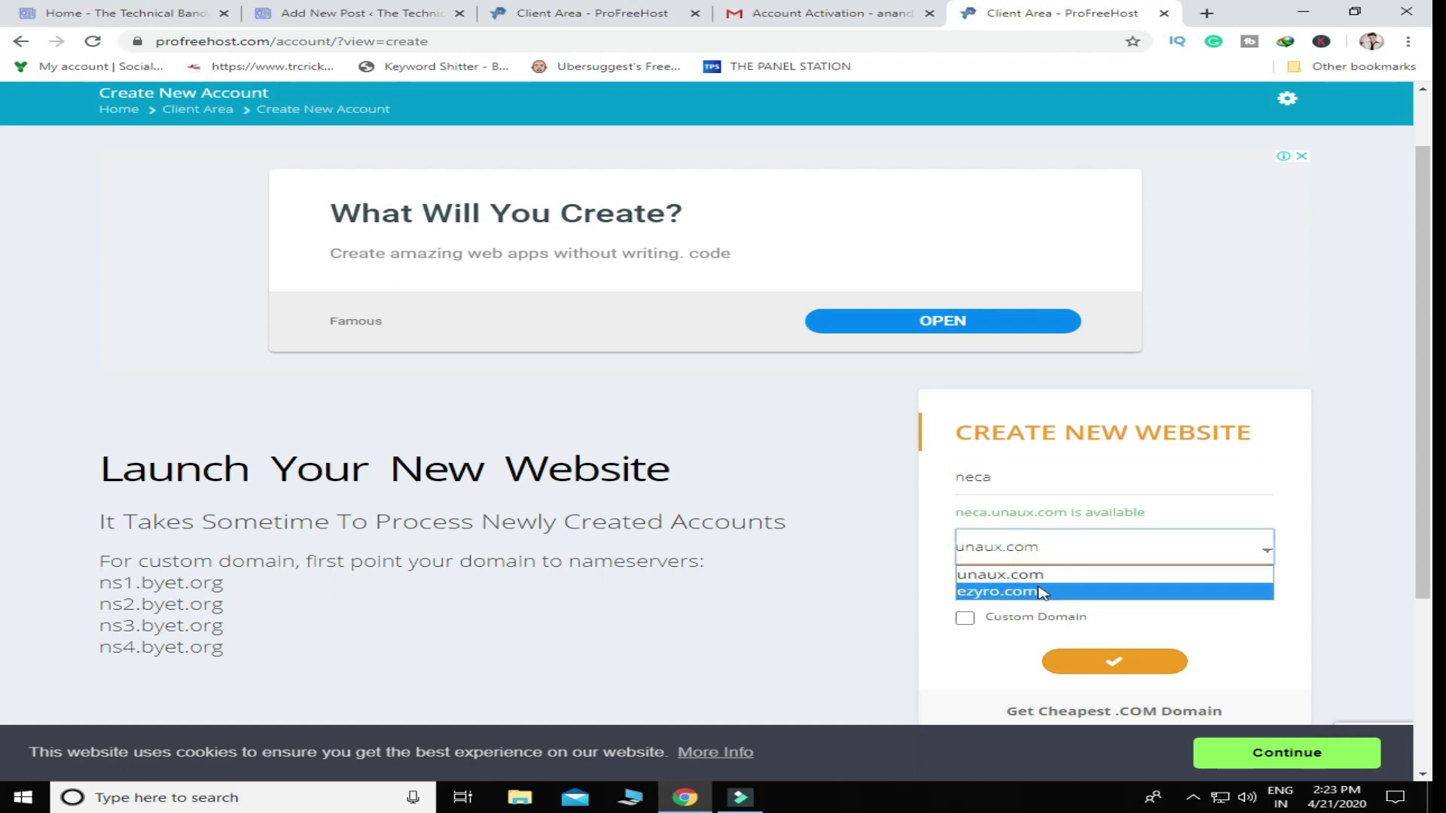
left_click(1042, 592)
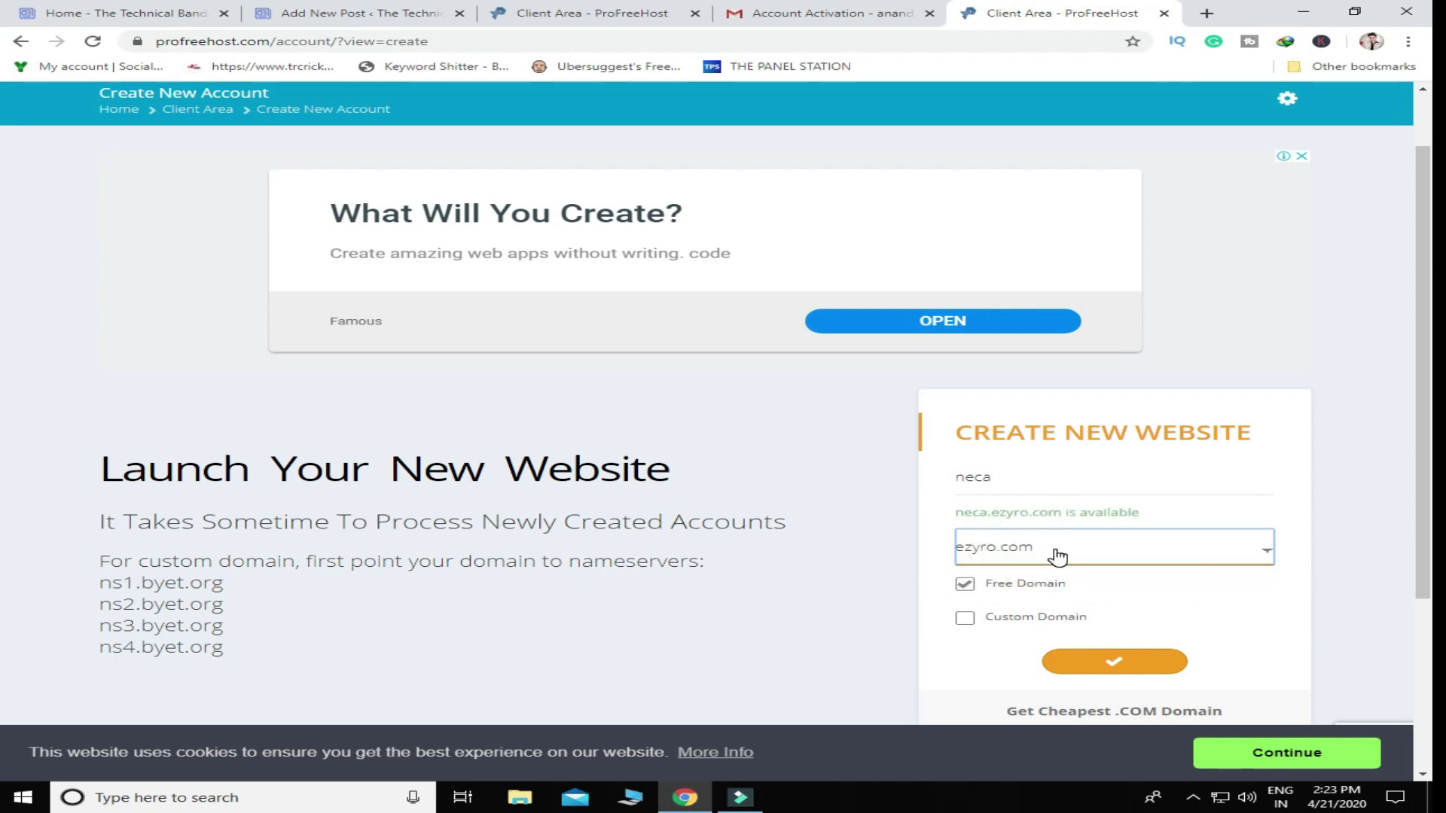
left_click(965, 617)
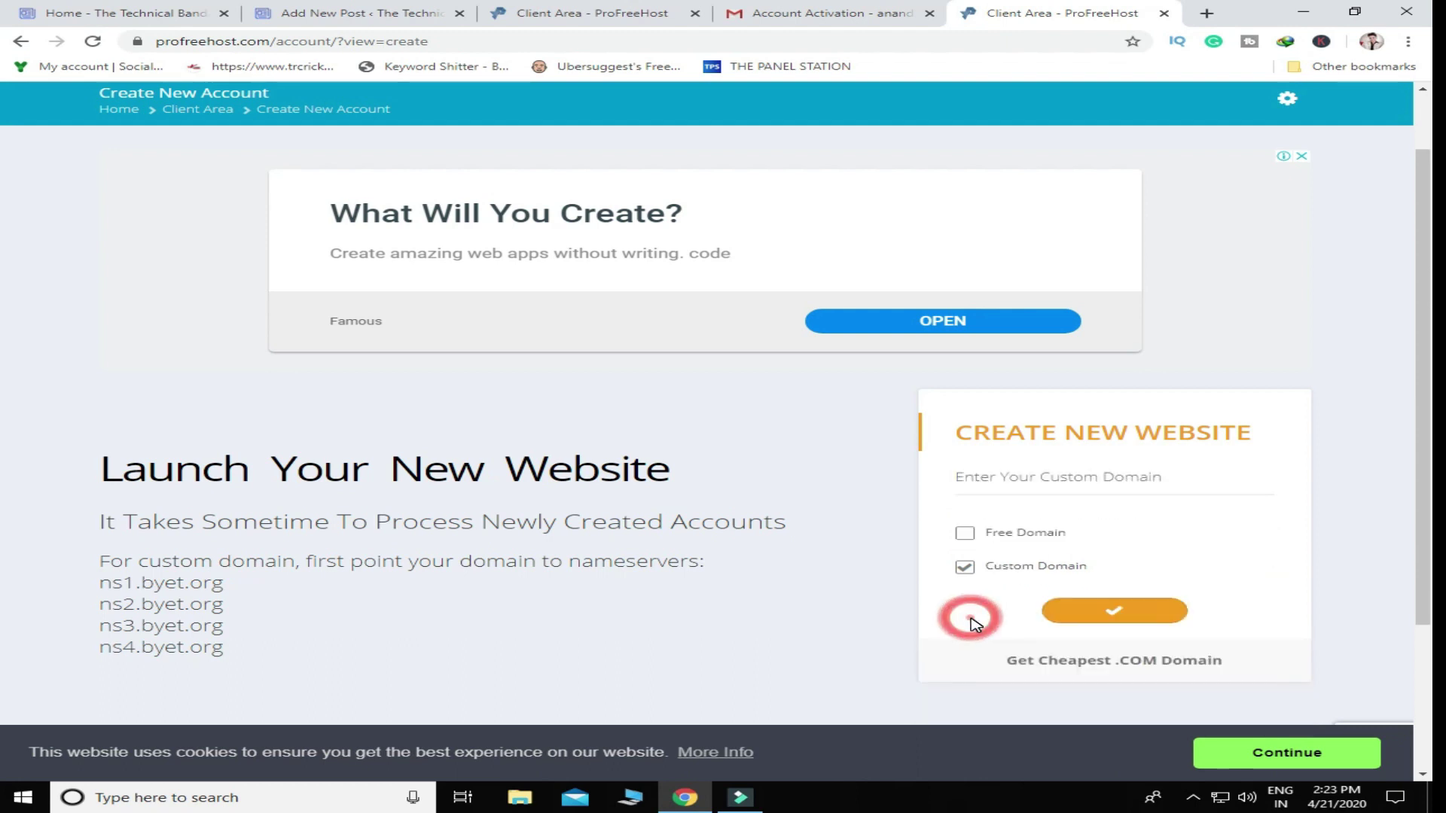
left_click(965, 534)
Step: Choose unaux.com as the free domain and create the website
left_click(1004, 533)
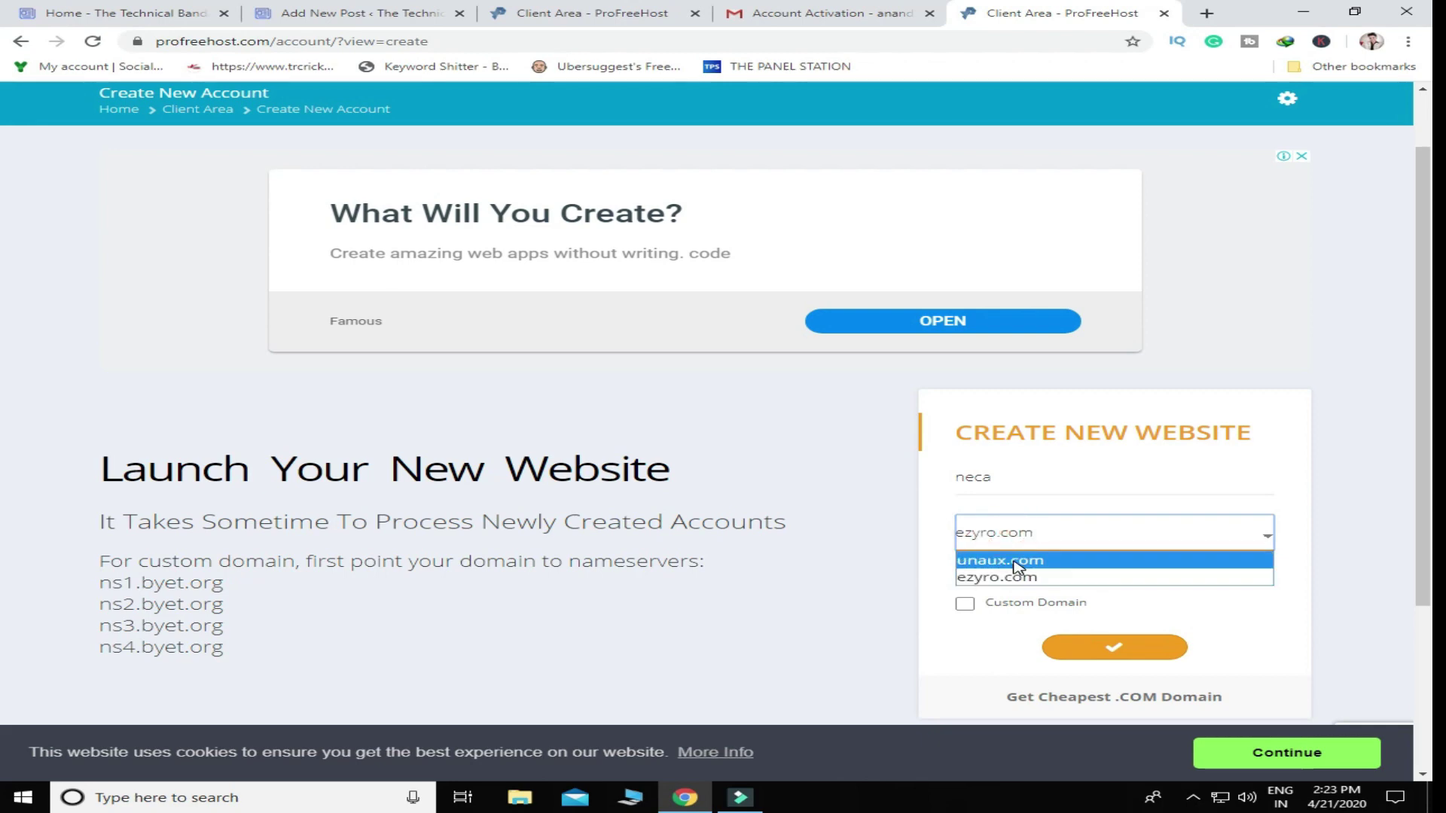
left_click(1017, 561)
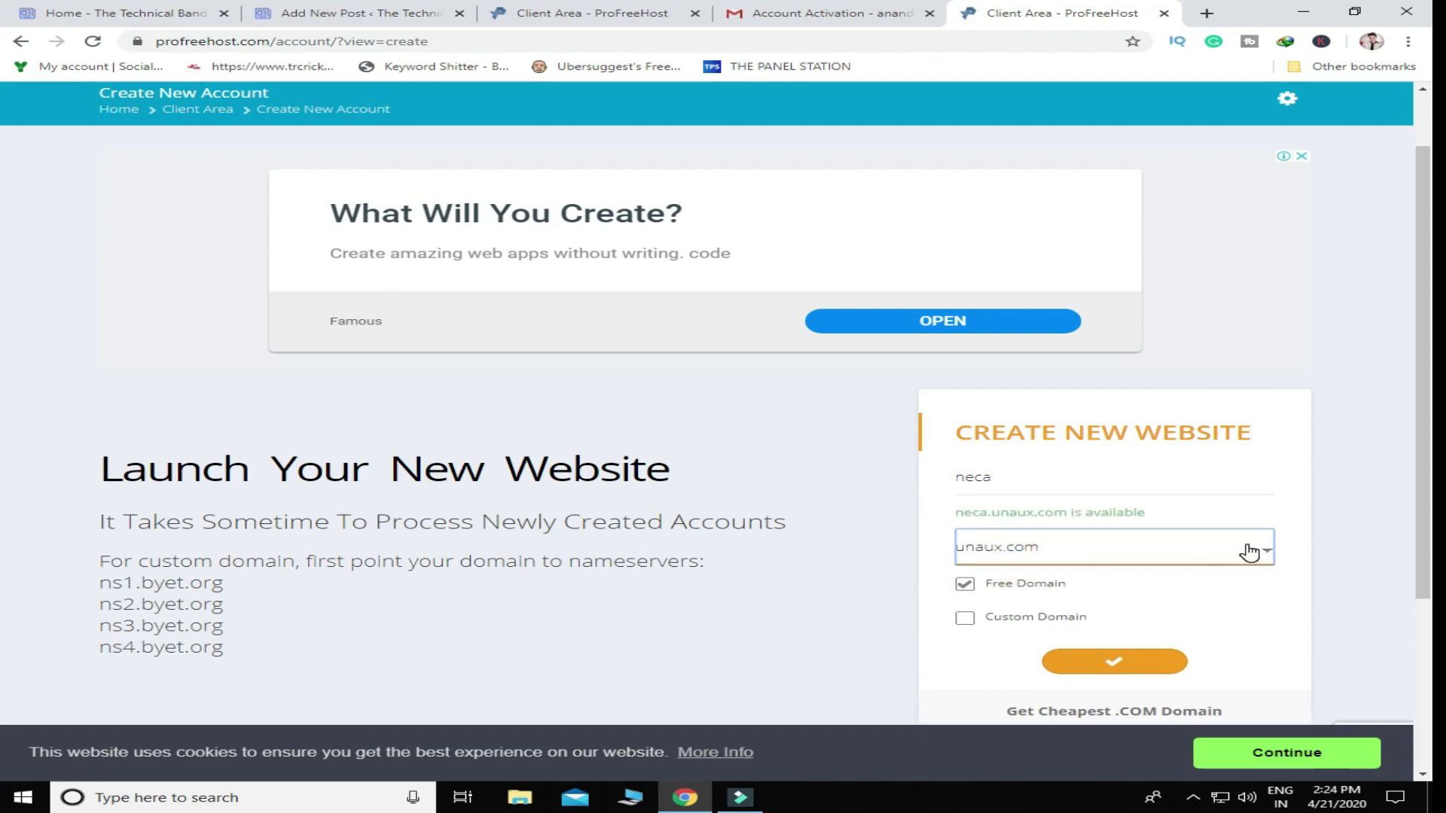
left_click(1120, 664)
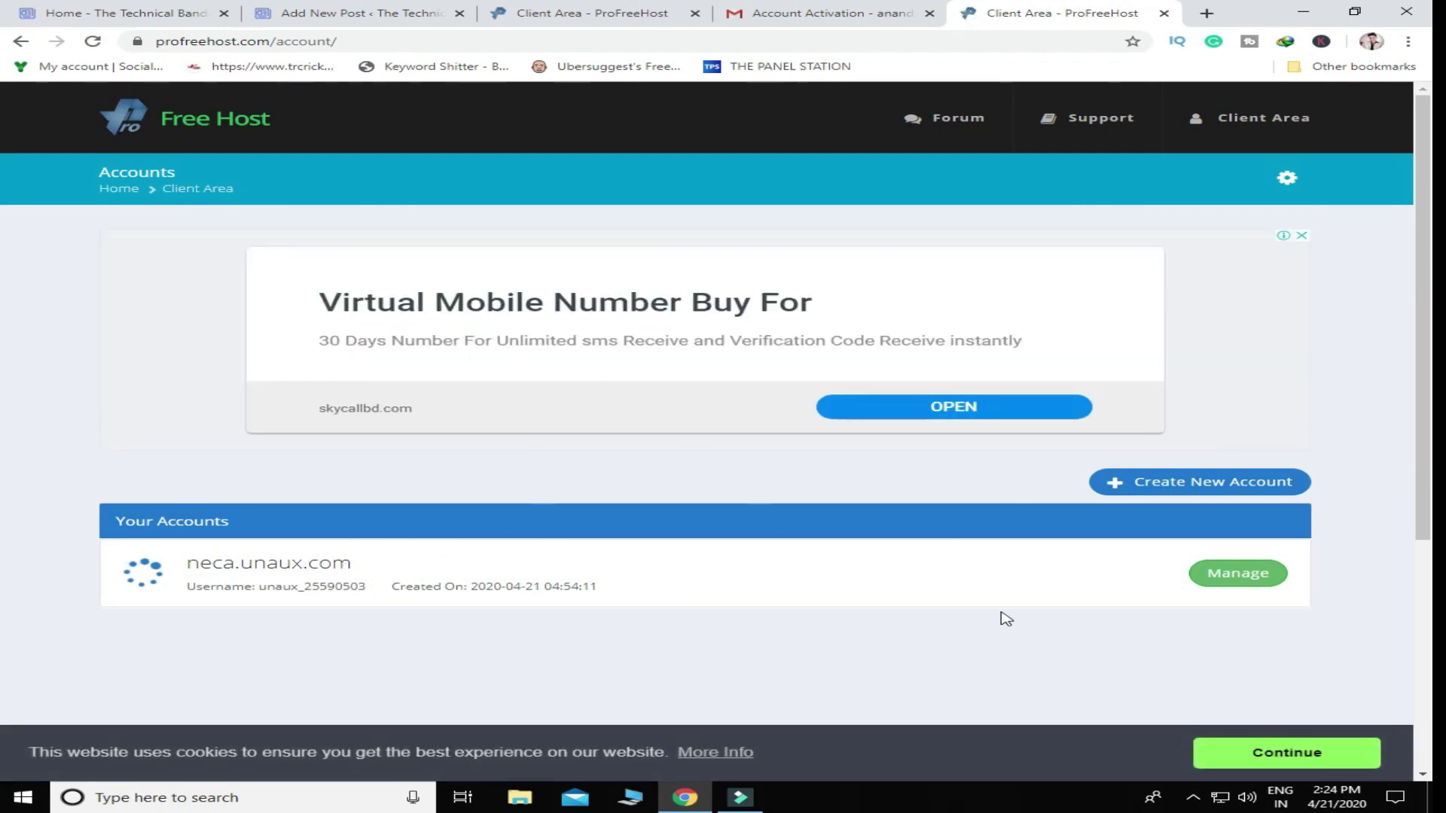
Step: Open the control panel of neca.unaux.com from its management page and approve receiving service emails
left_click(1242, 574)
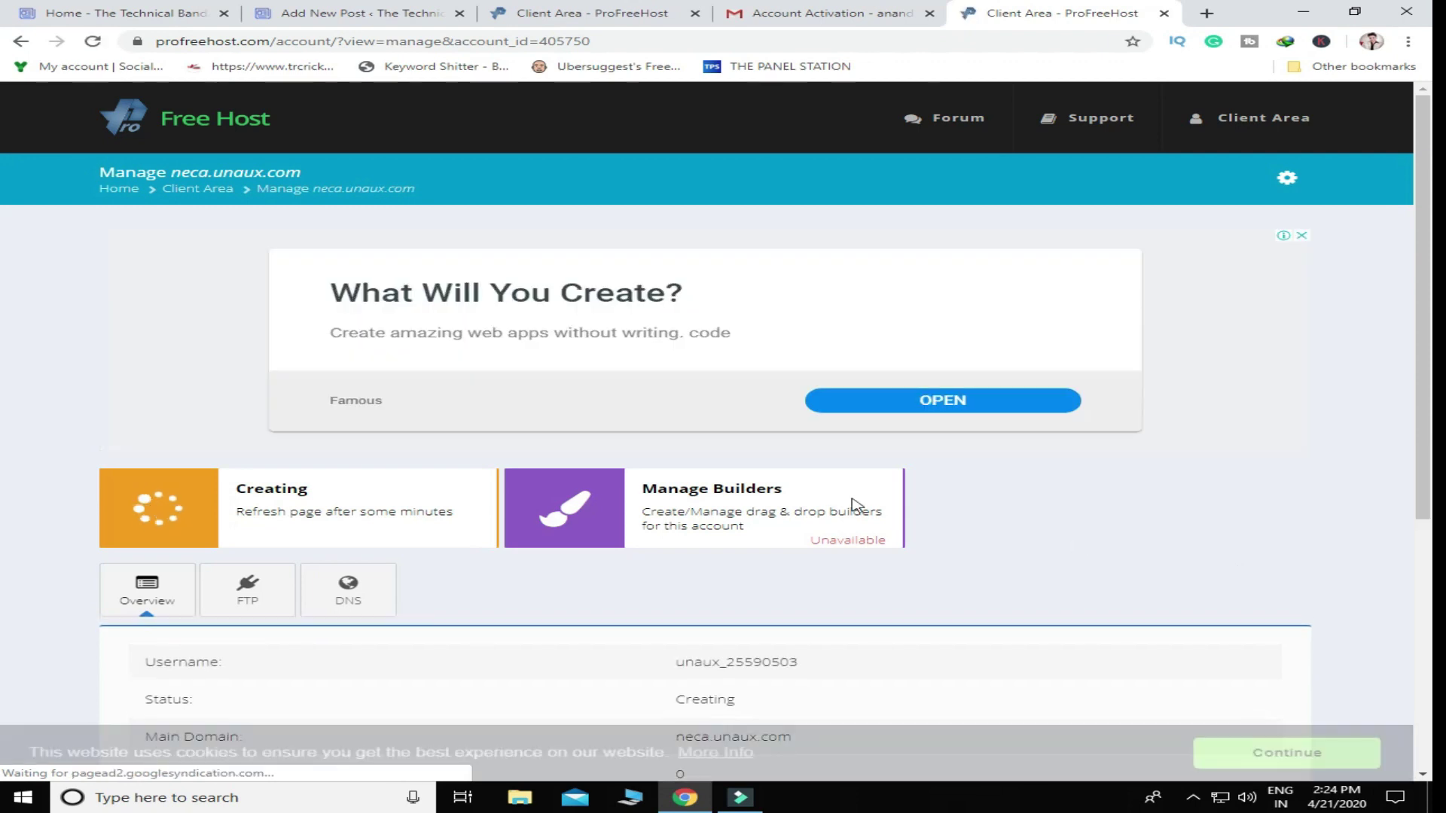
left_click(607, 475)
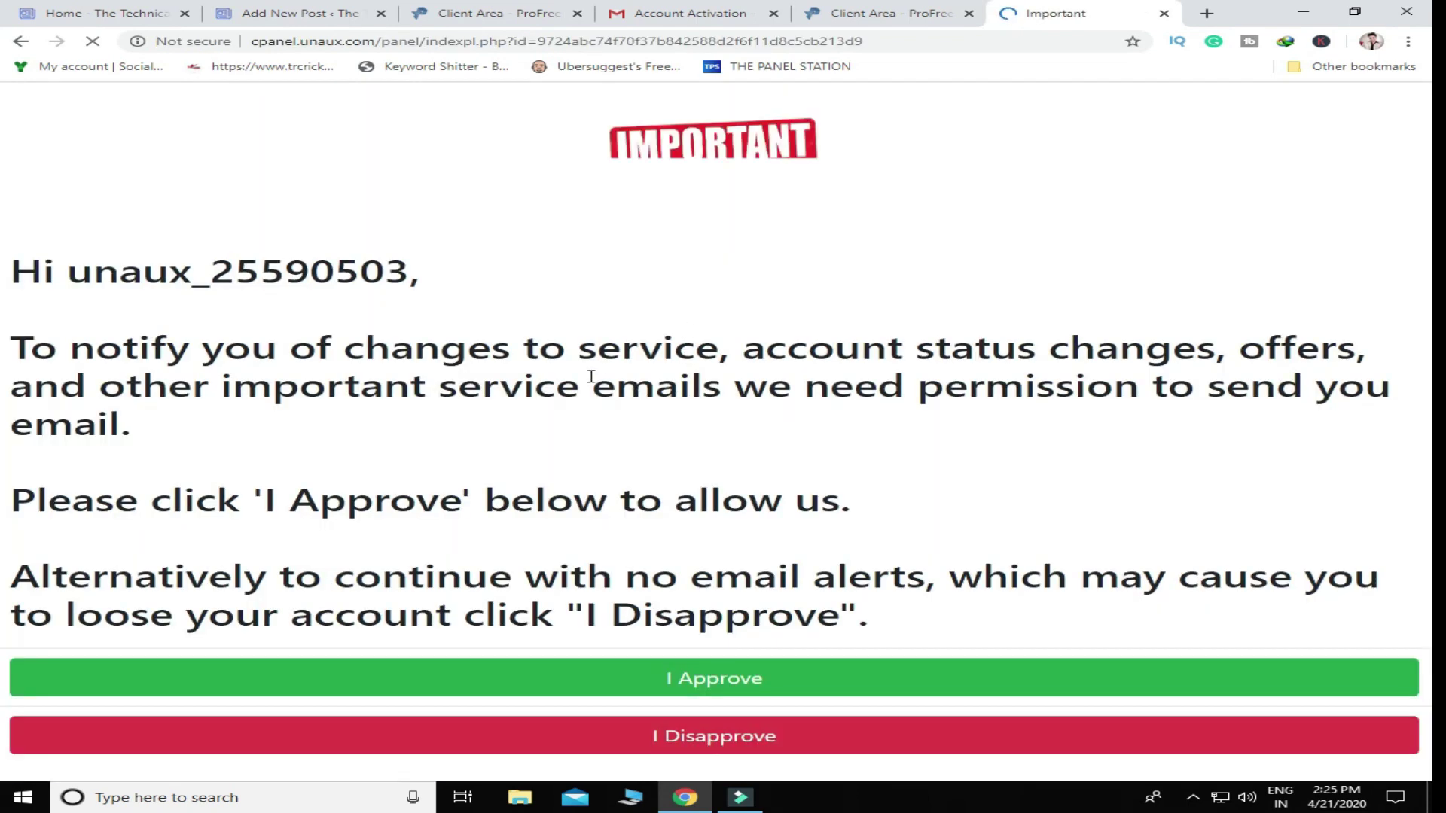
left_click(712, 687)
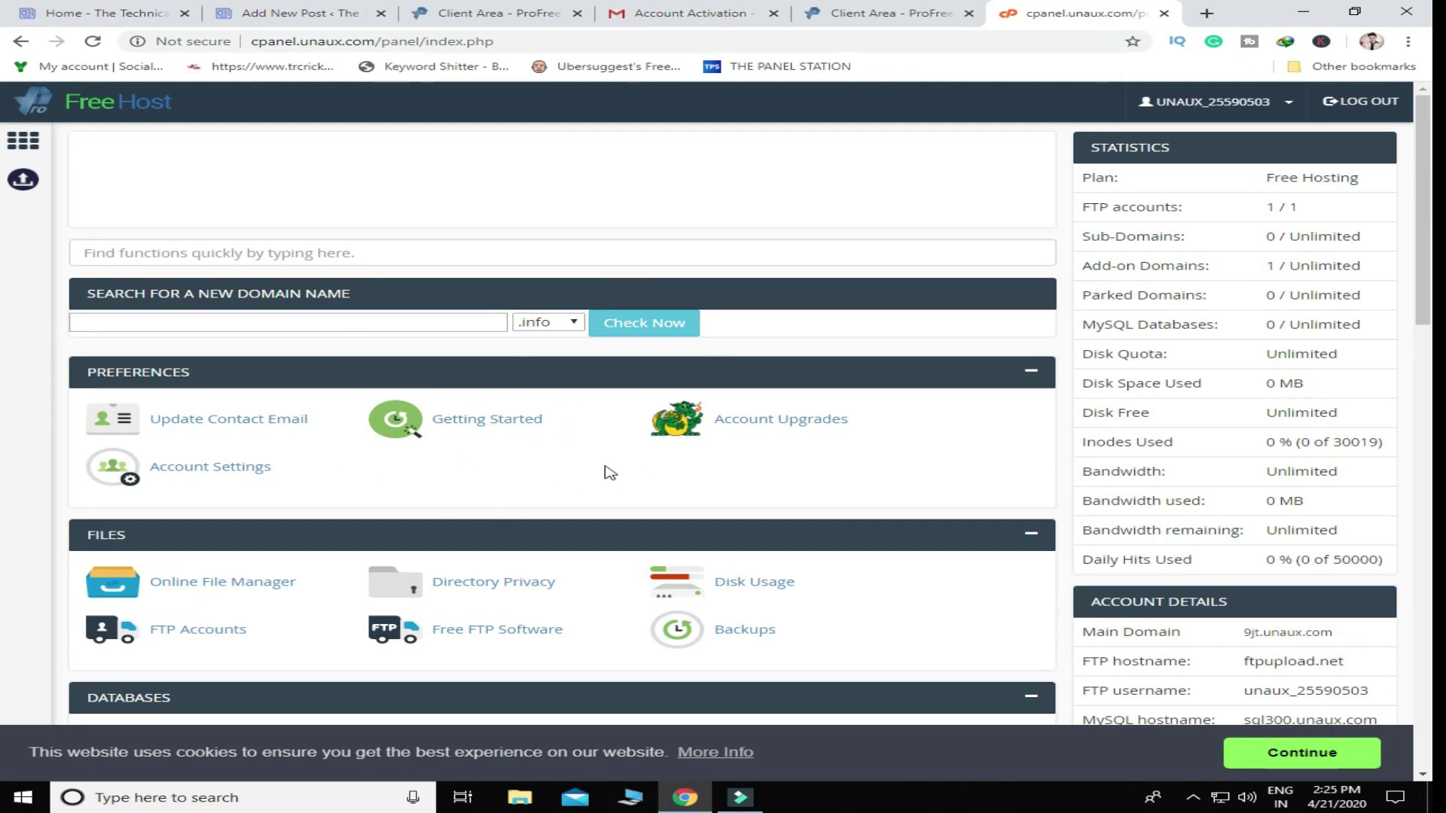
Step: Open the Softaculous Apps Installer from the control panel's Software section and start a WordPress installation
scroll(428, 277, "down", 1)
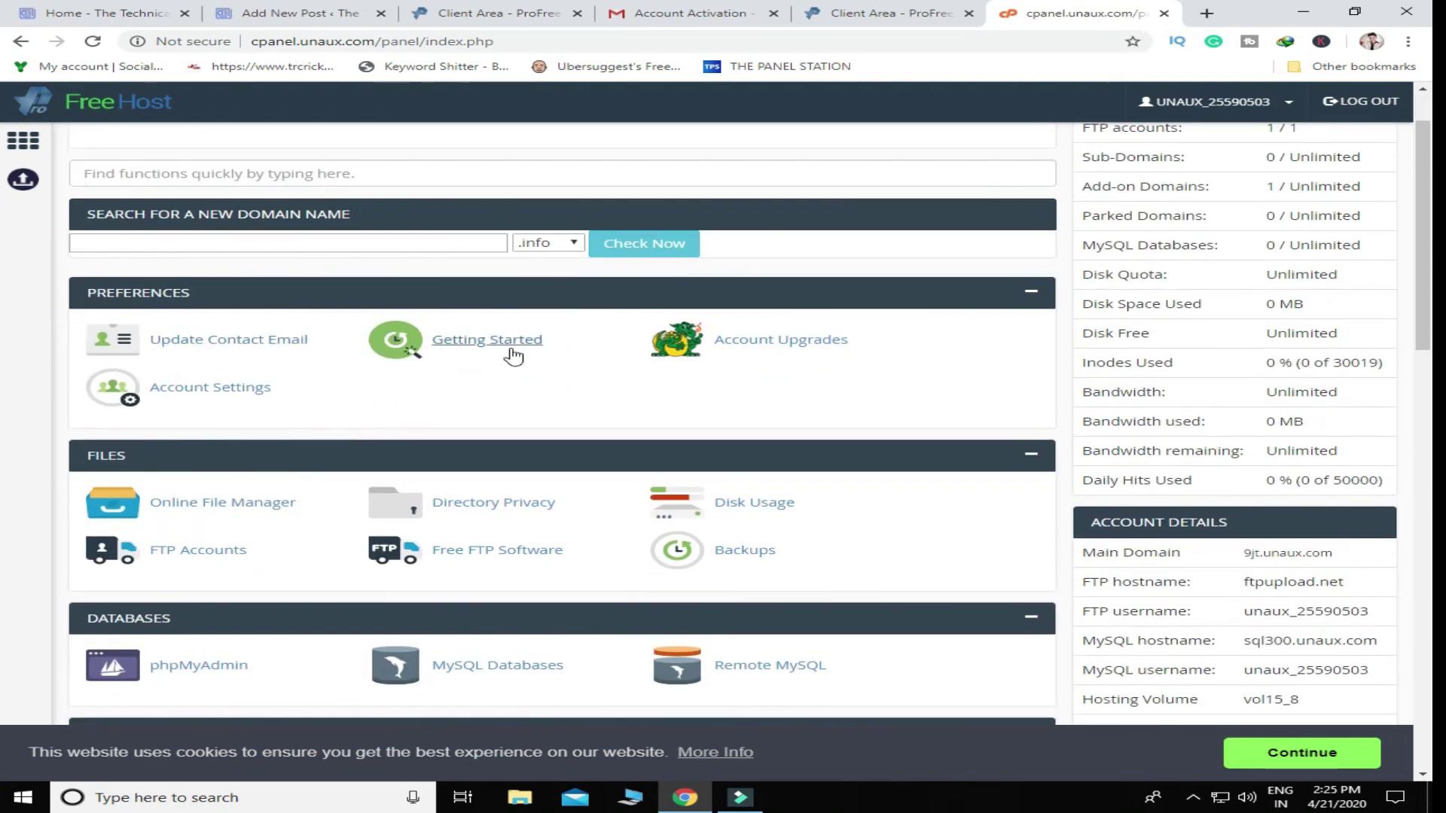
scroll(339, 409, "down", 1)
scroll(467, 452, "down", 1)
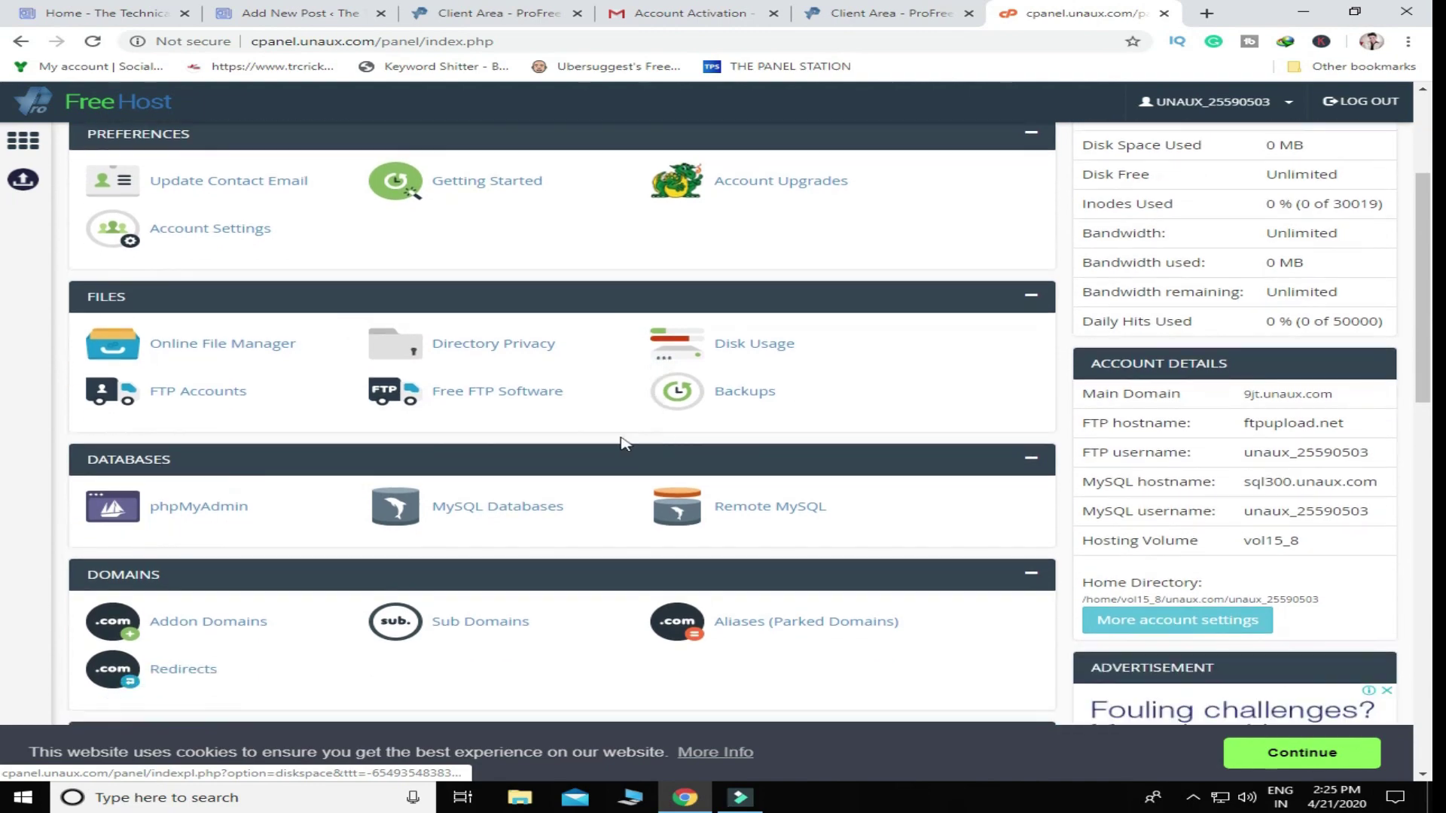
scroll(788, 510, "down", 4)
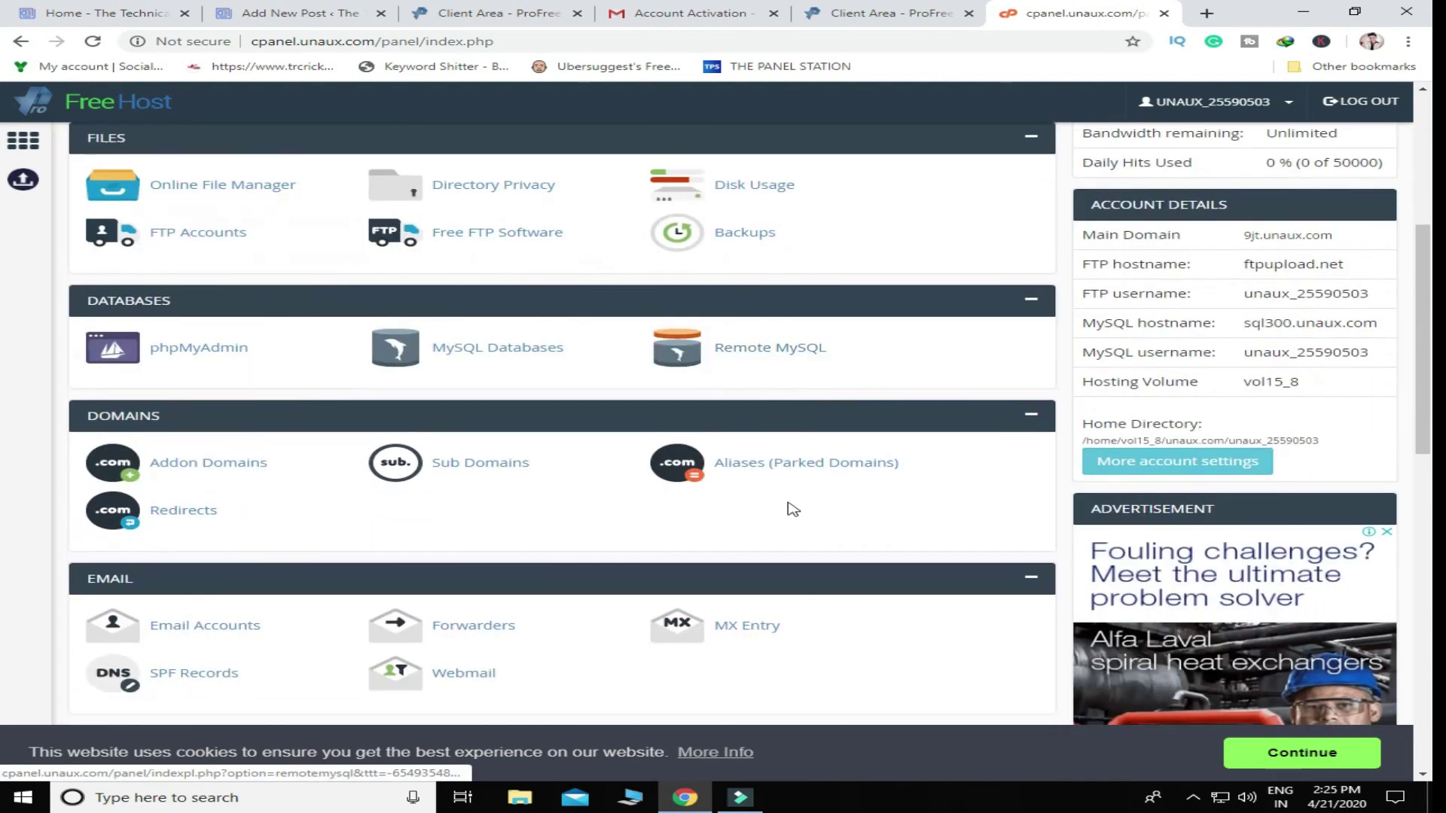
scroll(794, 508, "down", 5)
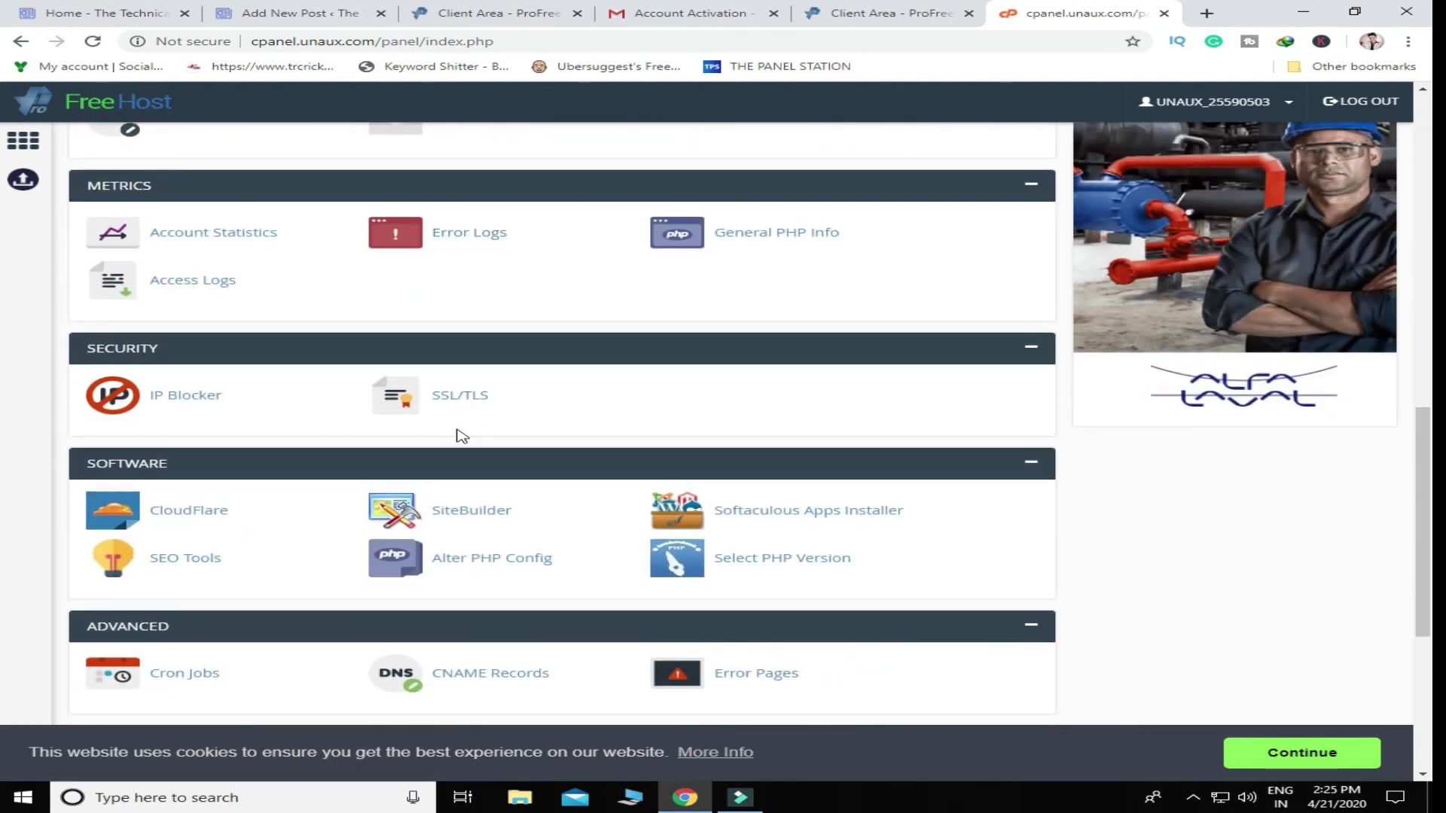
left_click(765, 512)
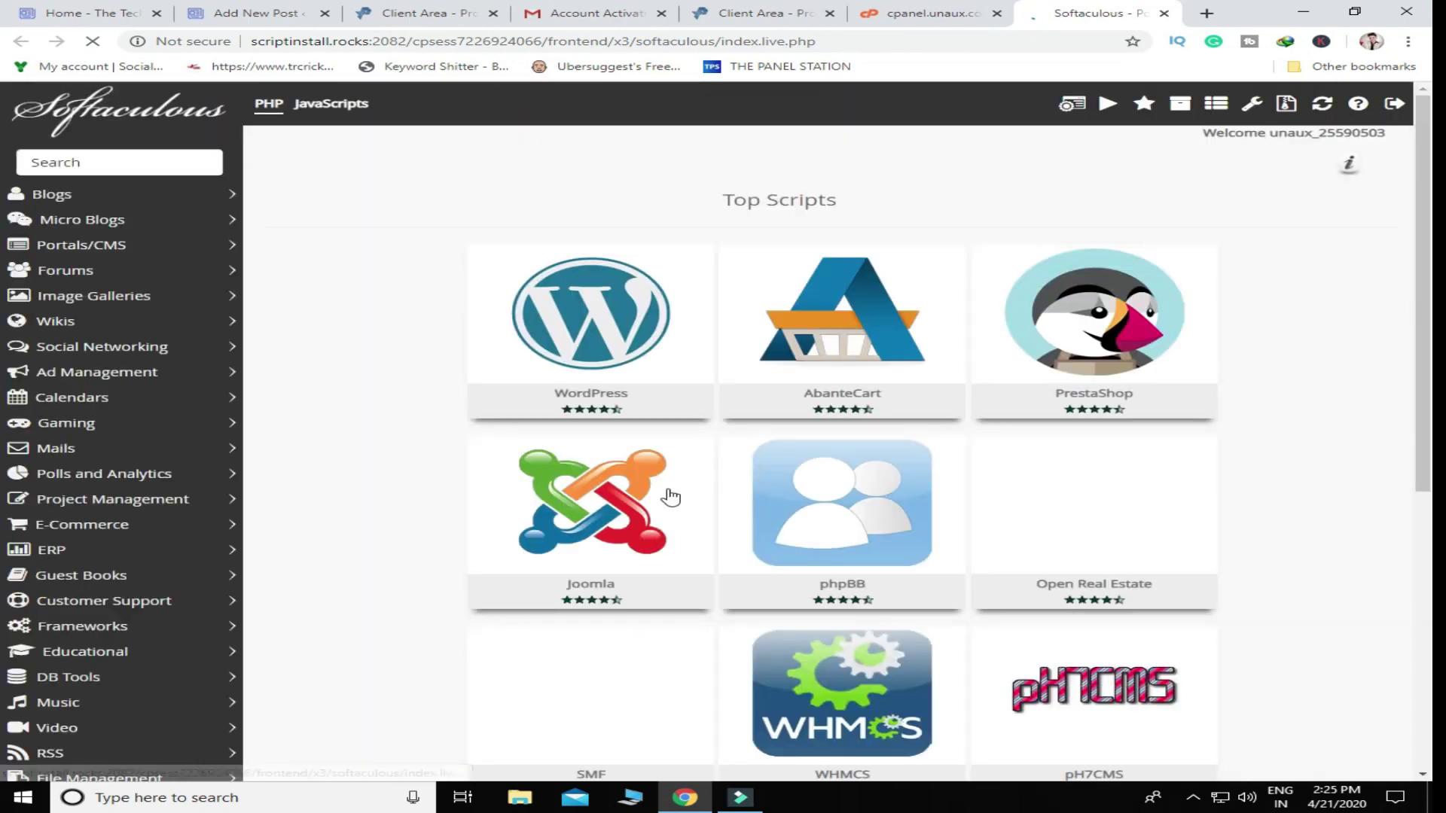
mouse_move(630, 378)
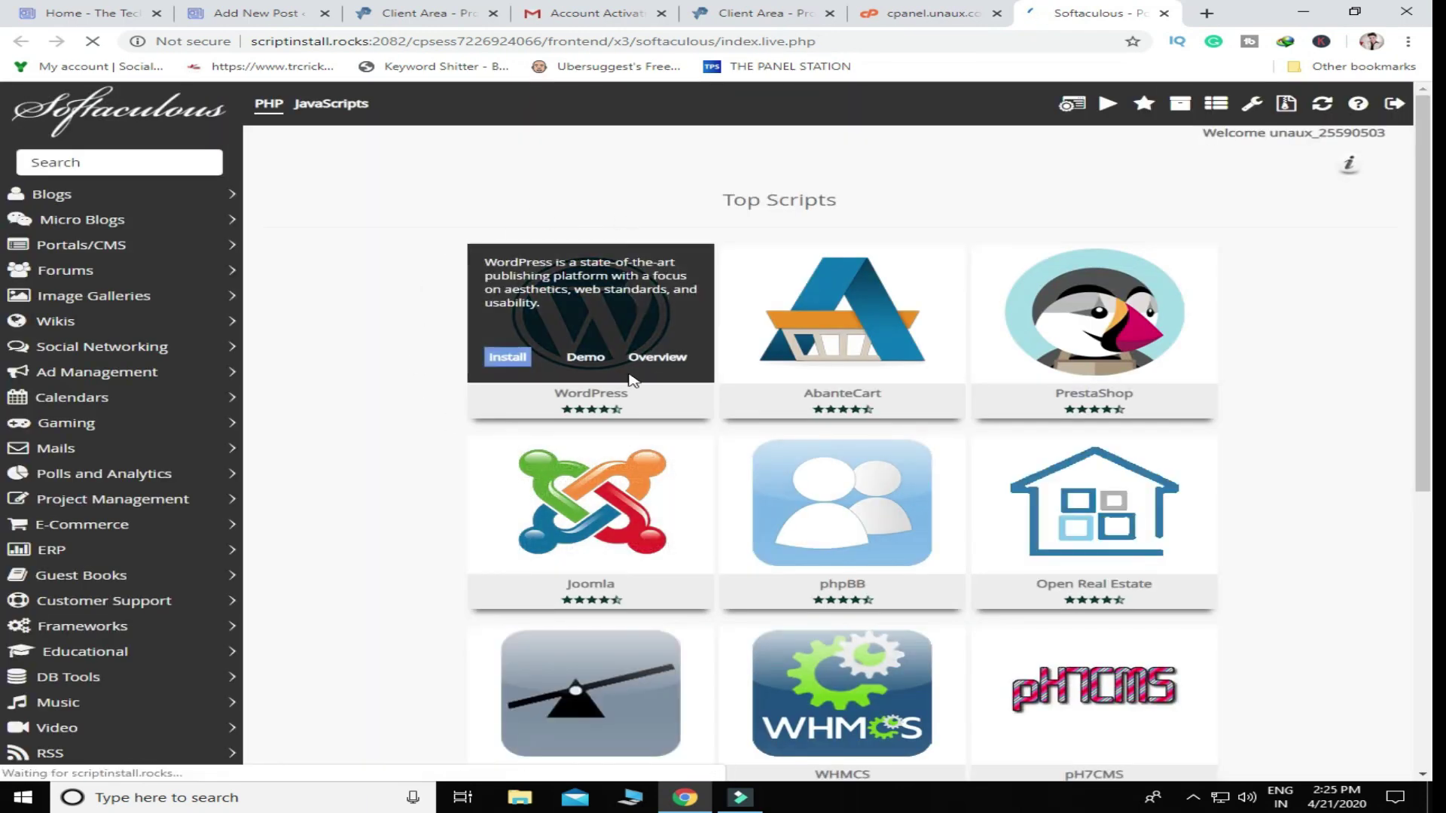
left_click(507, 357)
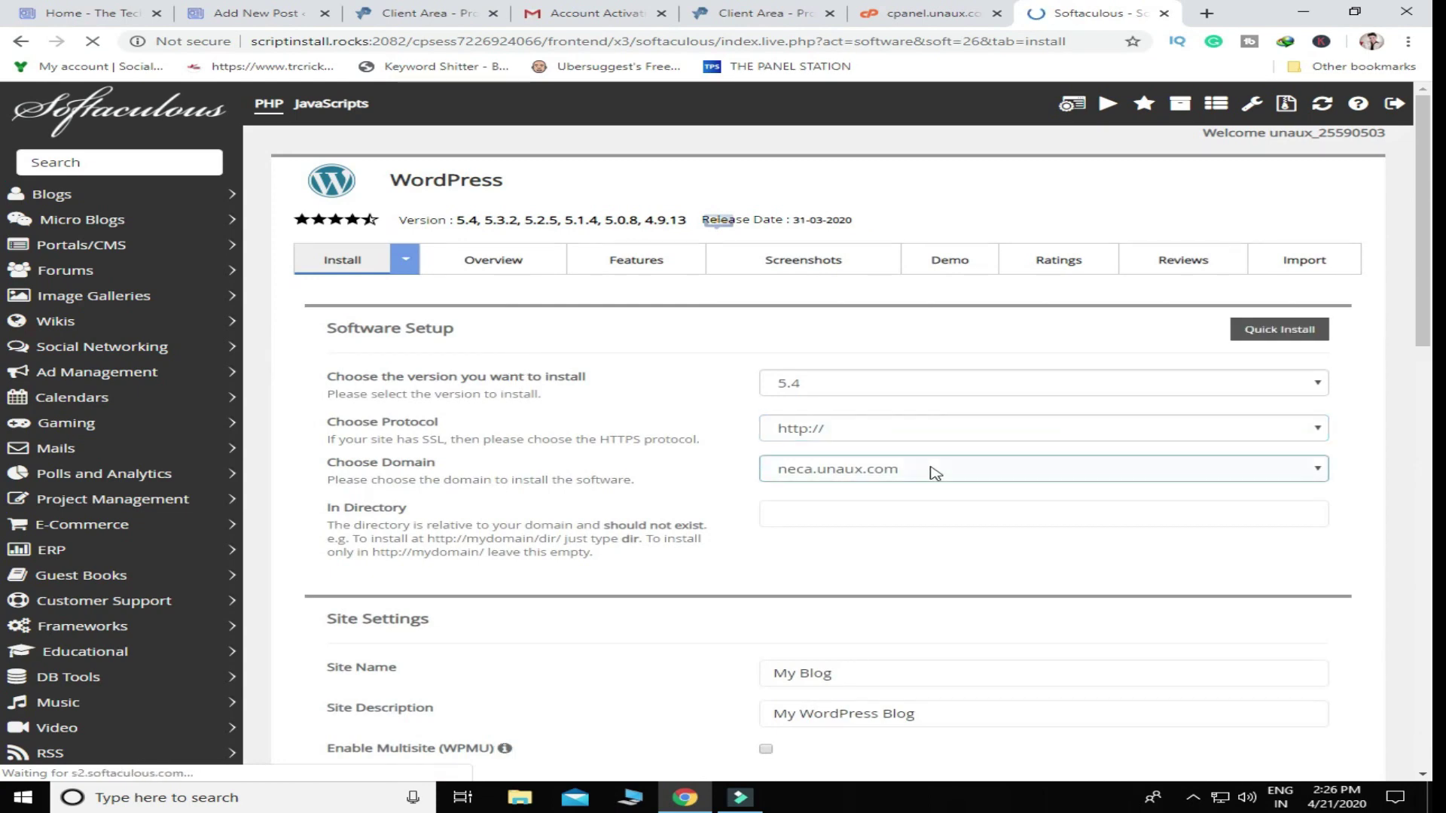
Step: Choose neca.unaux.com as the WordPress installation domain and switch the form to Quick Install
left_click(842, 470)
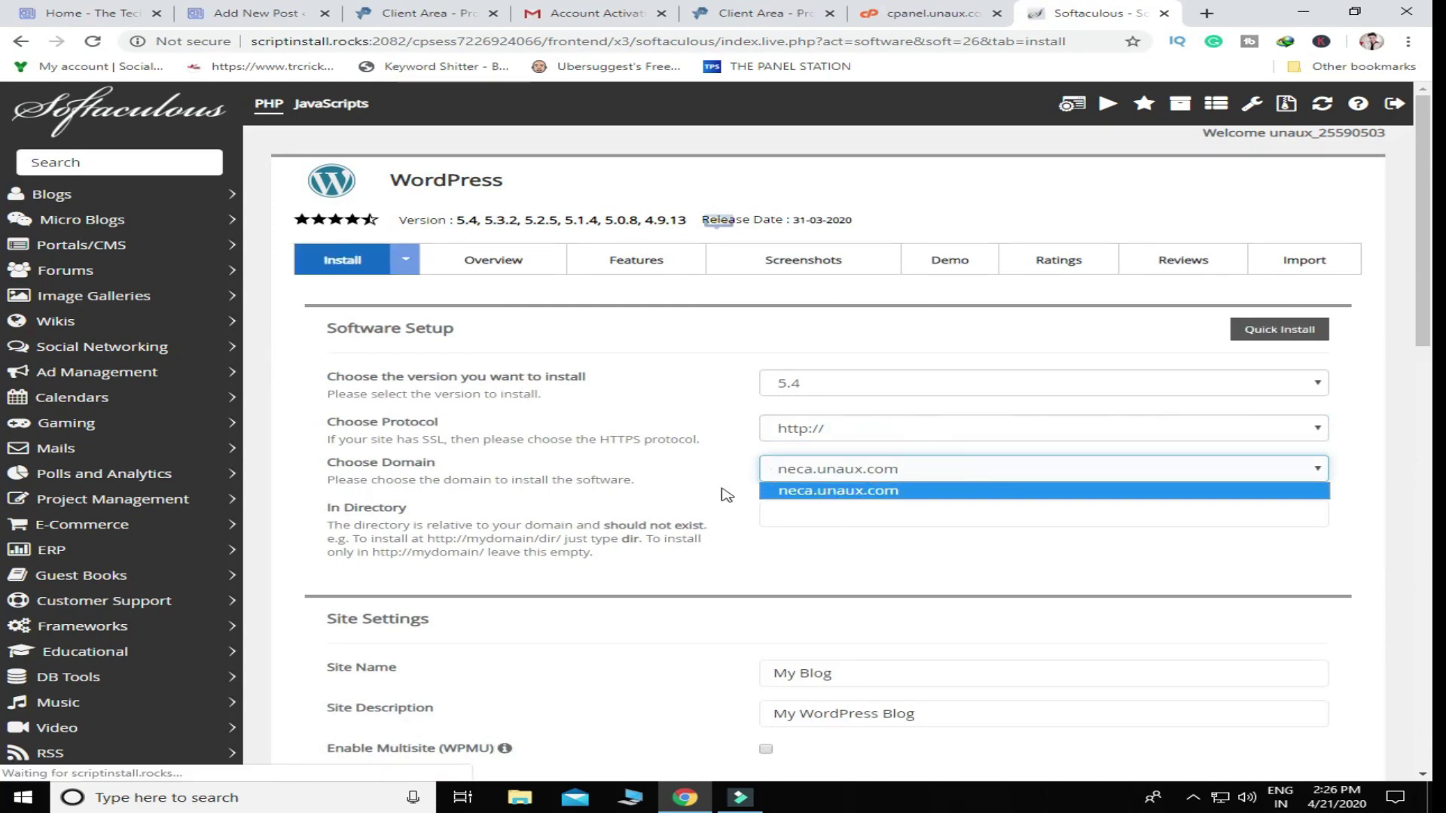
left_click(1188, 595)
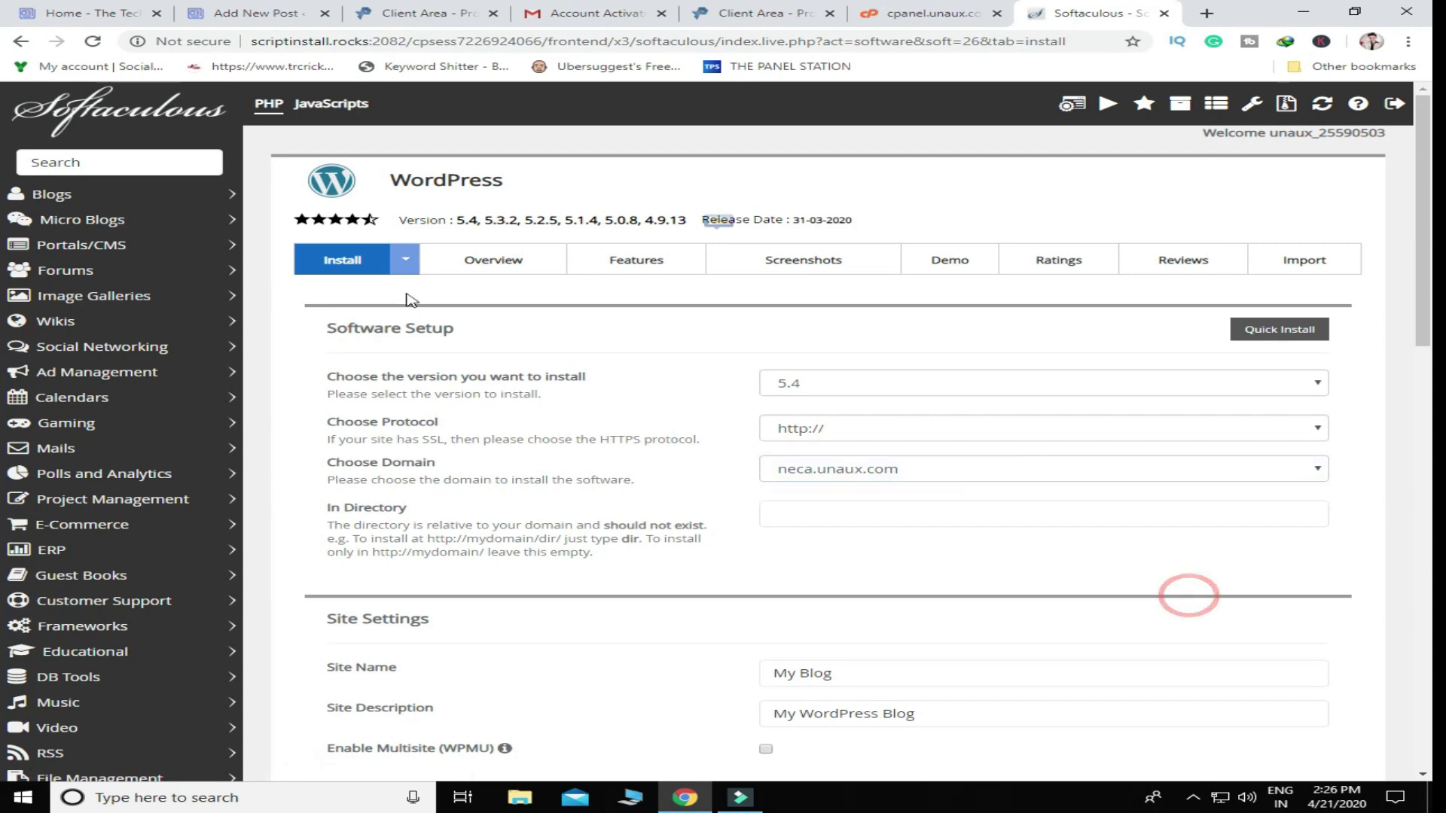
left_click(330, 264)
left_click(914, 468)
left_click(915, 482)
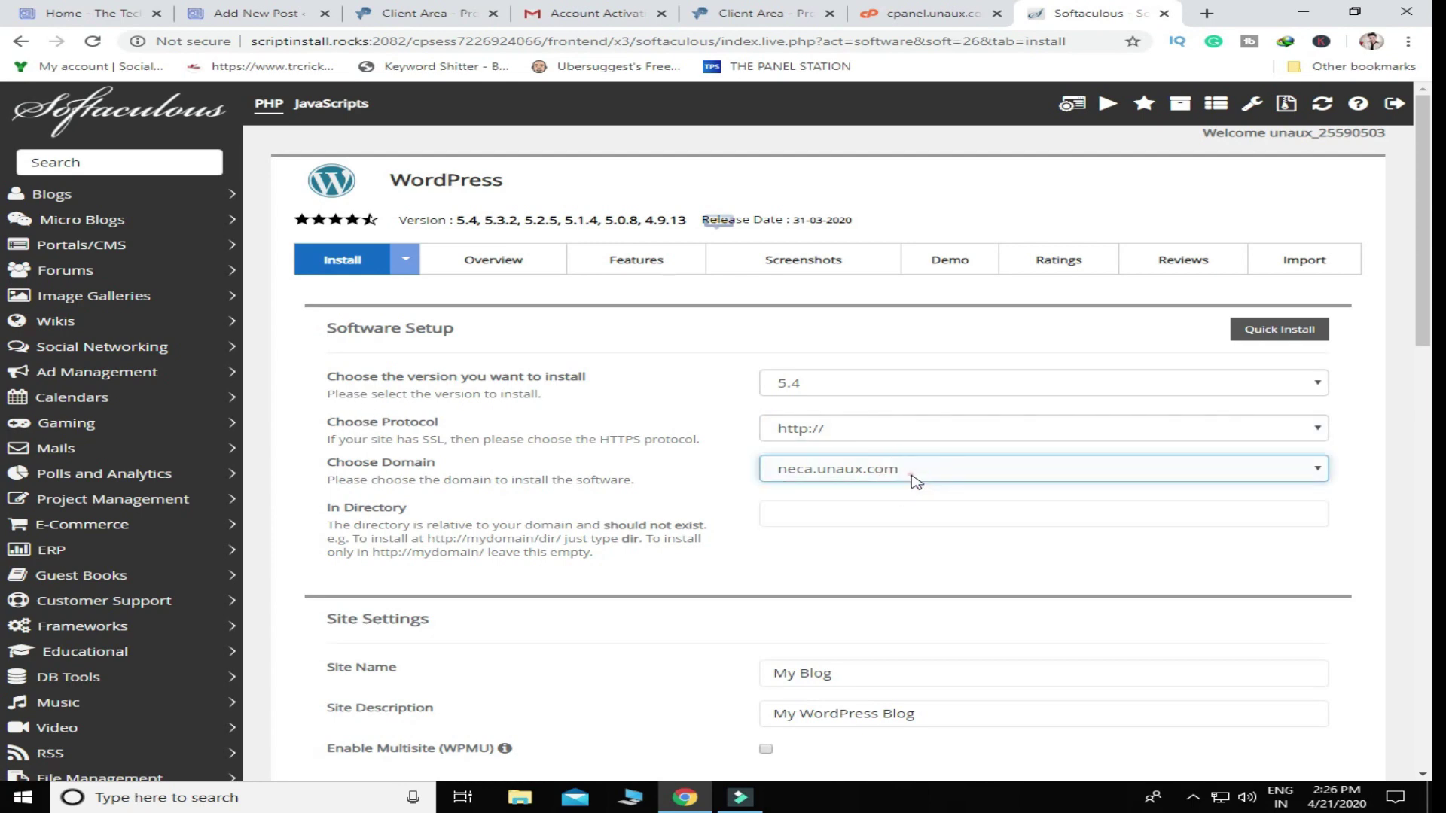
left_click(1259, 331)
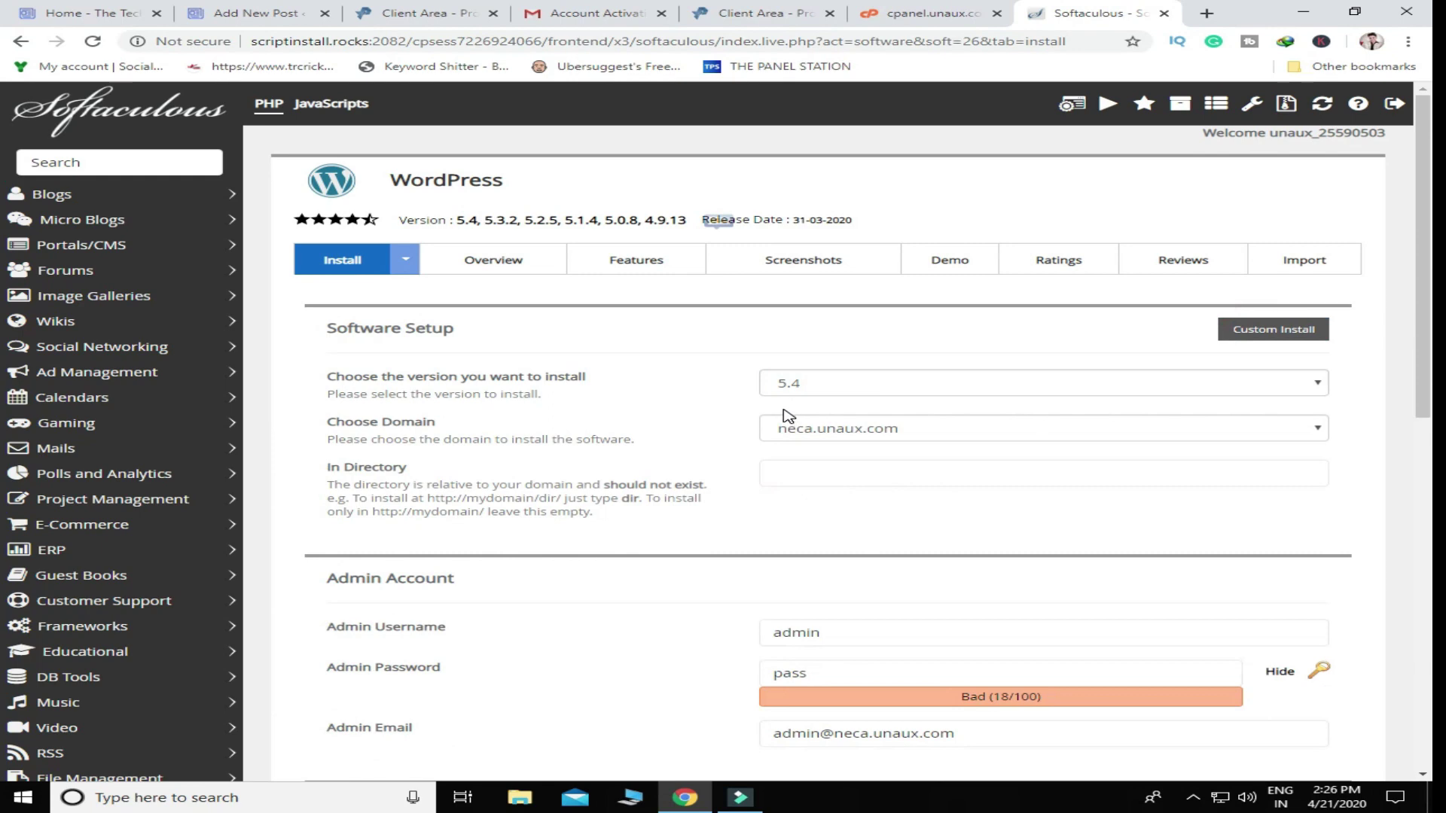
Step: Enter the WordPress admin password and run the installation, saving the admin login in the browser
scroll(787, 416, "down", 5)
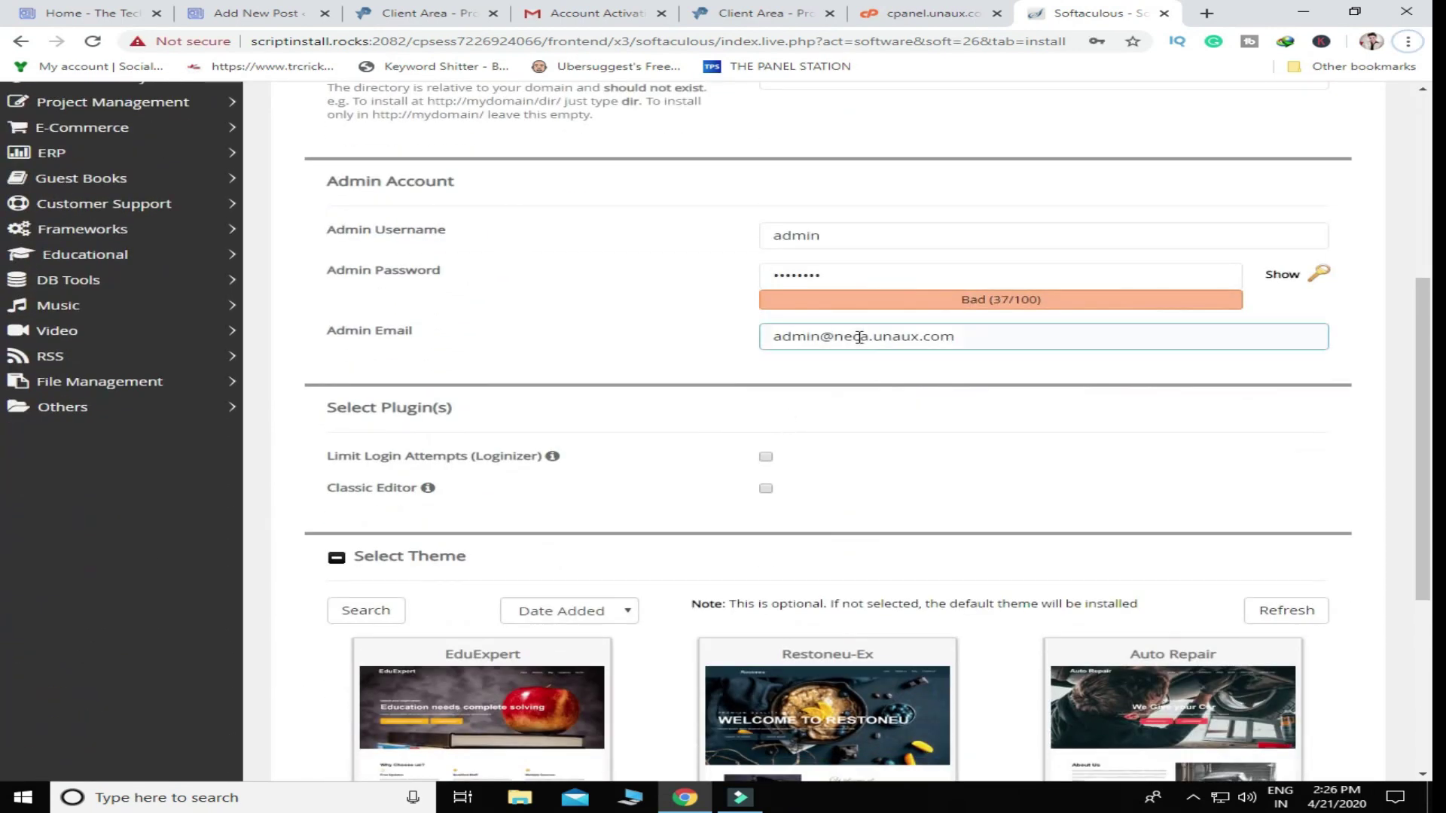
left_click(991, 348)
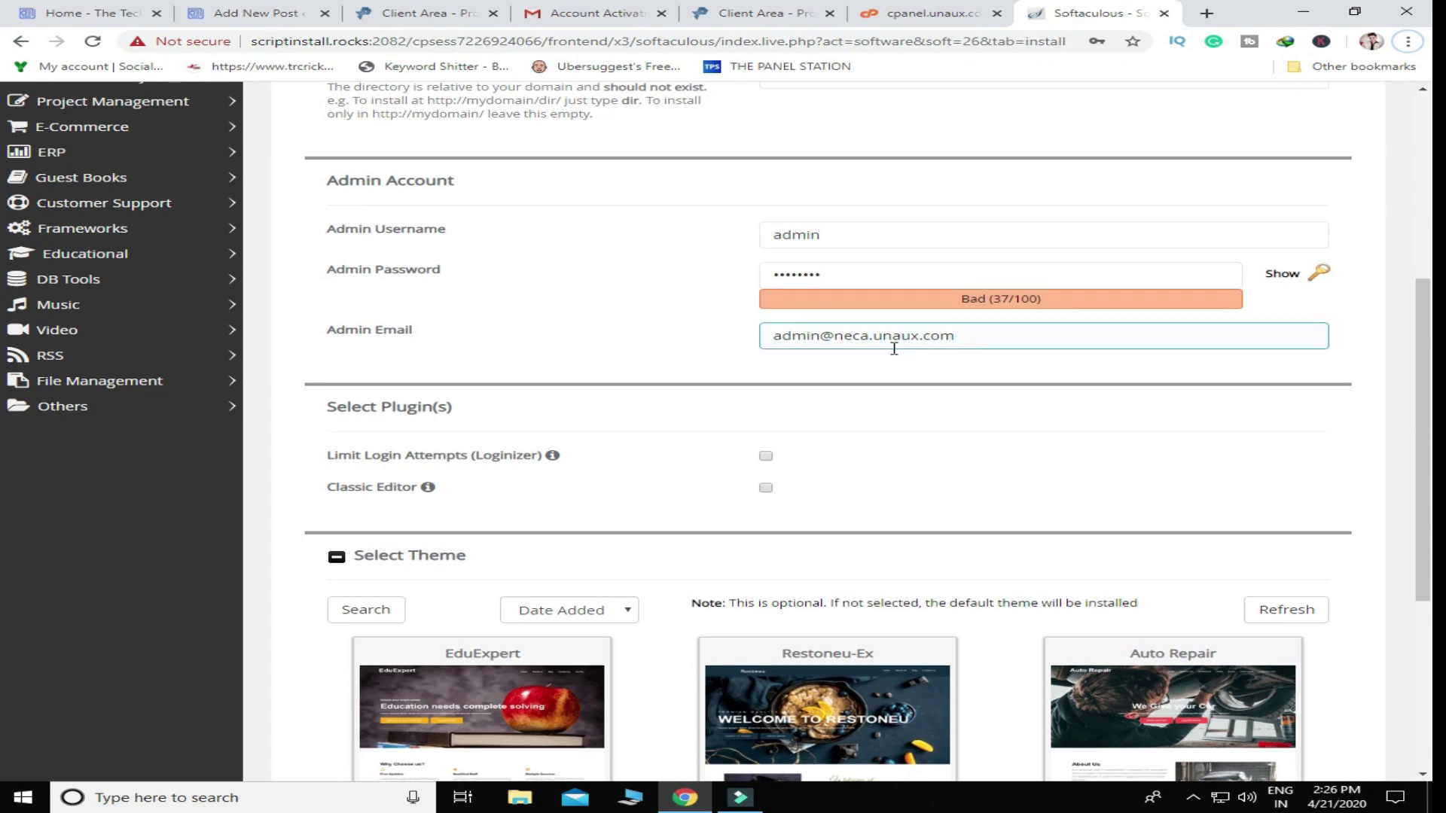
scroll(894, 348, "down", 4)
left_click(841, 659)
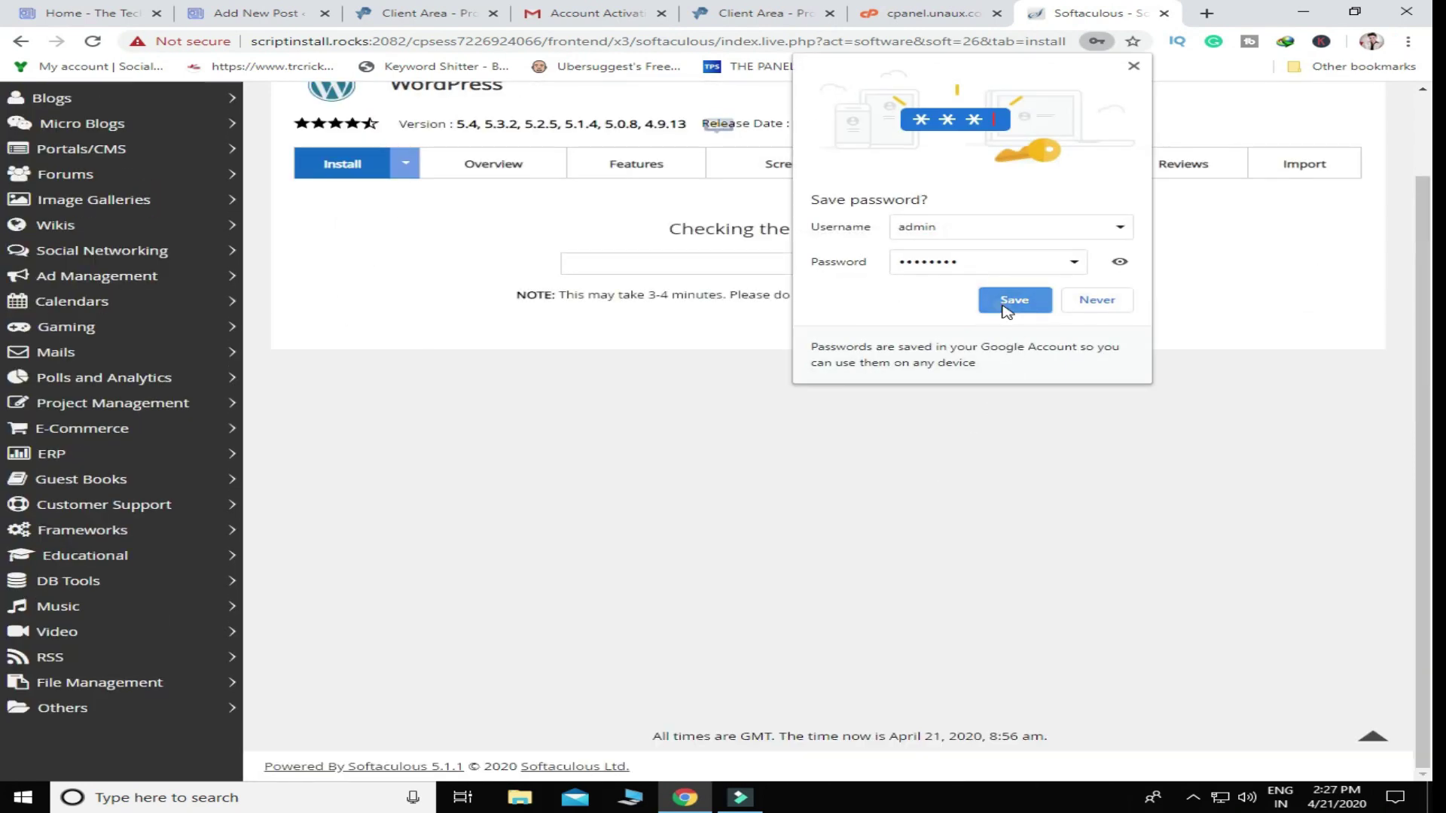
left_click(1014, 301)
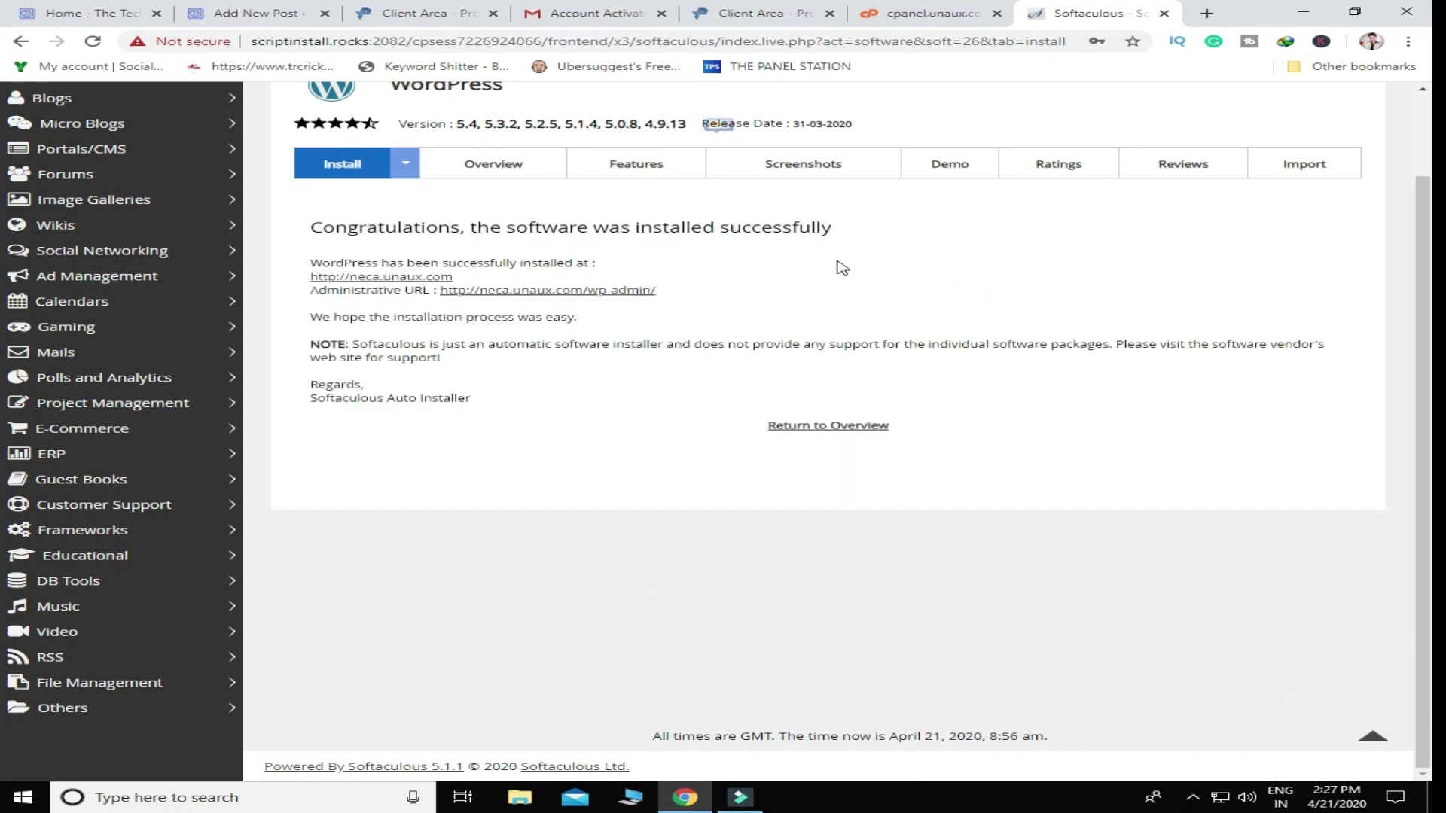
left_click_drag(456, 277, 315, 277)
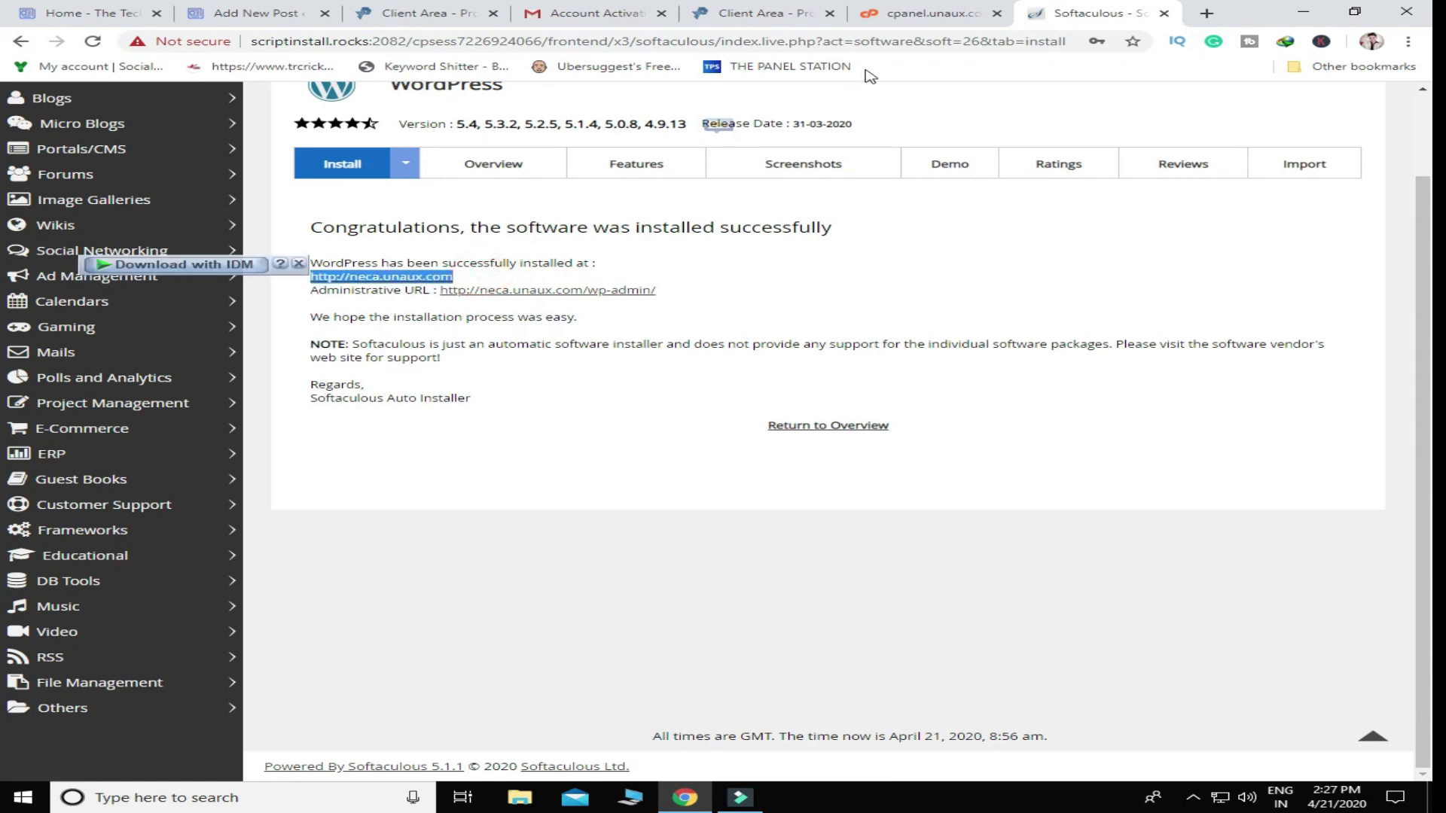
left_click(1207, 13)
type("http://neca.unaux.com")
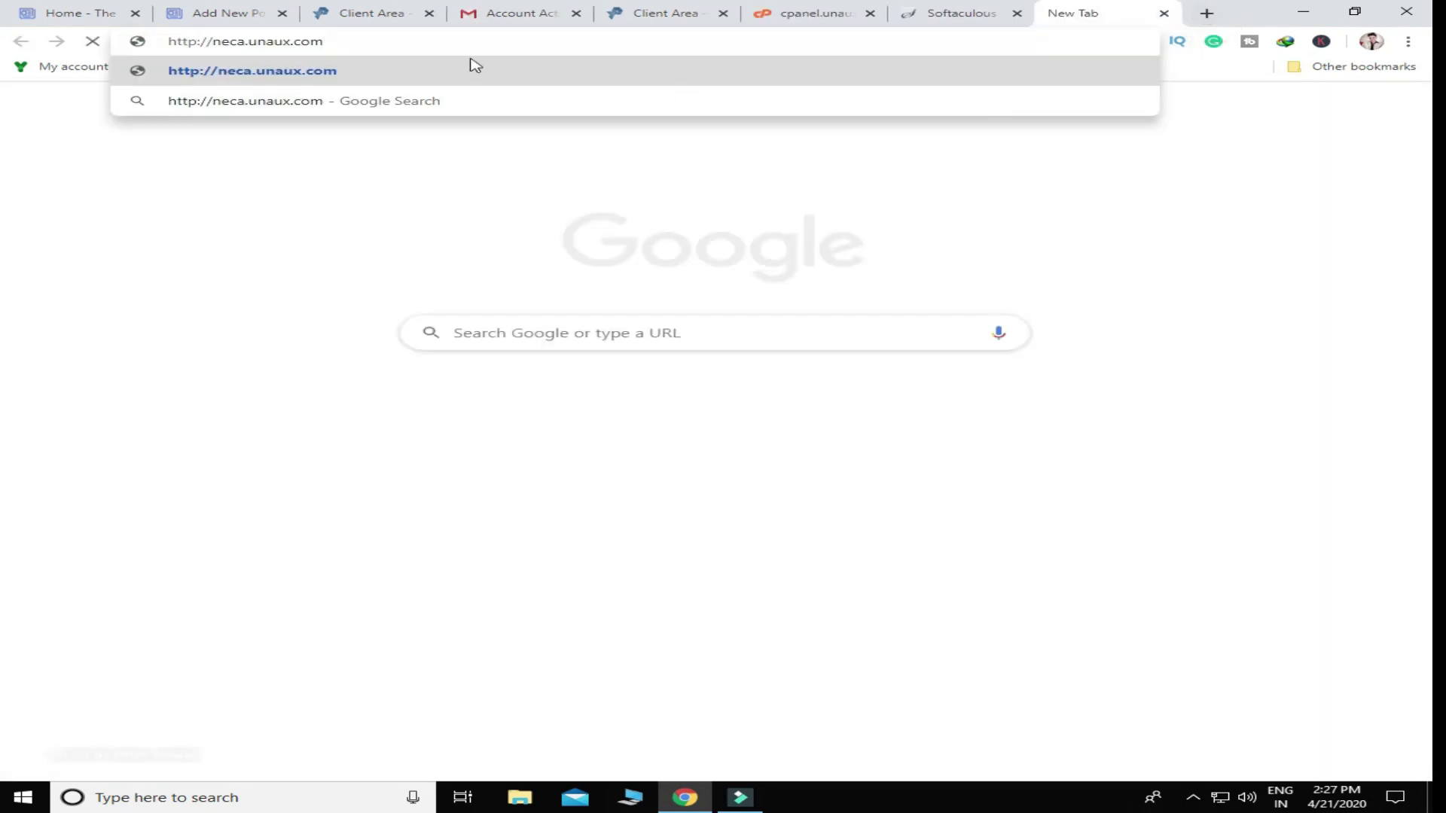
left_click(392, 76)
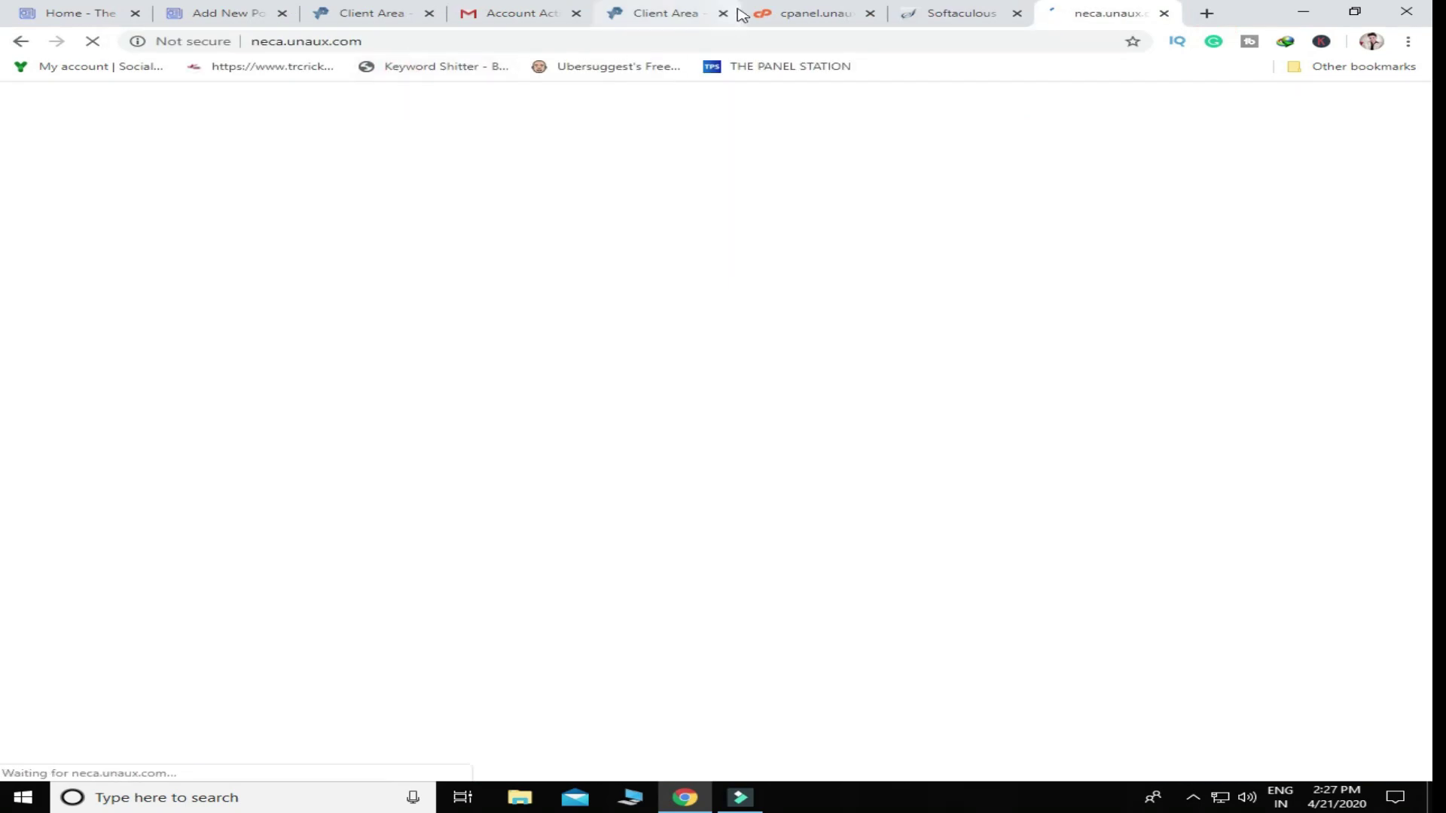
left_click(725, 15)
left_click(724, 14)
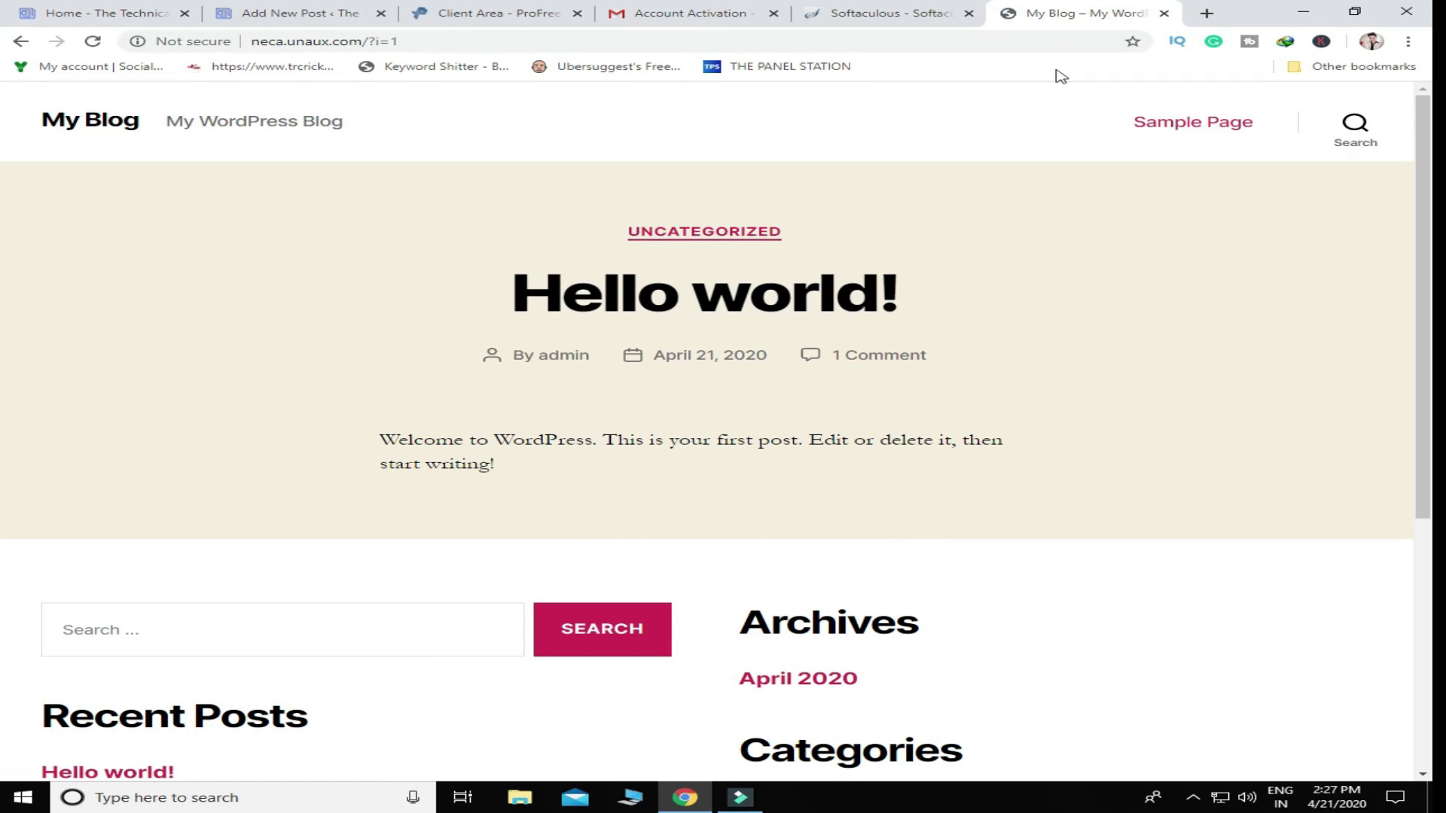
left_click(888, 13)
left_click_drag(657, 292, 433, 291)
key("ctrl+c")
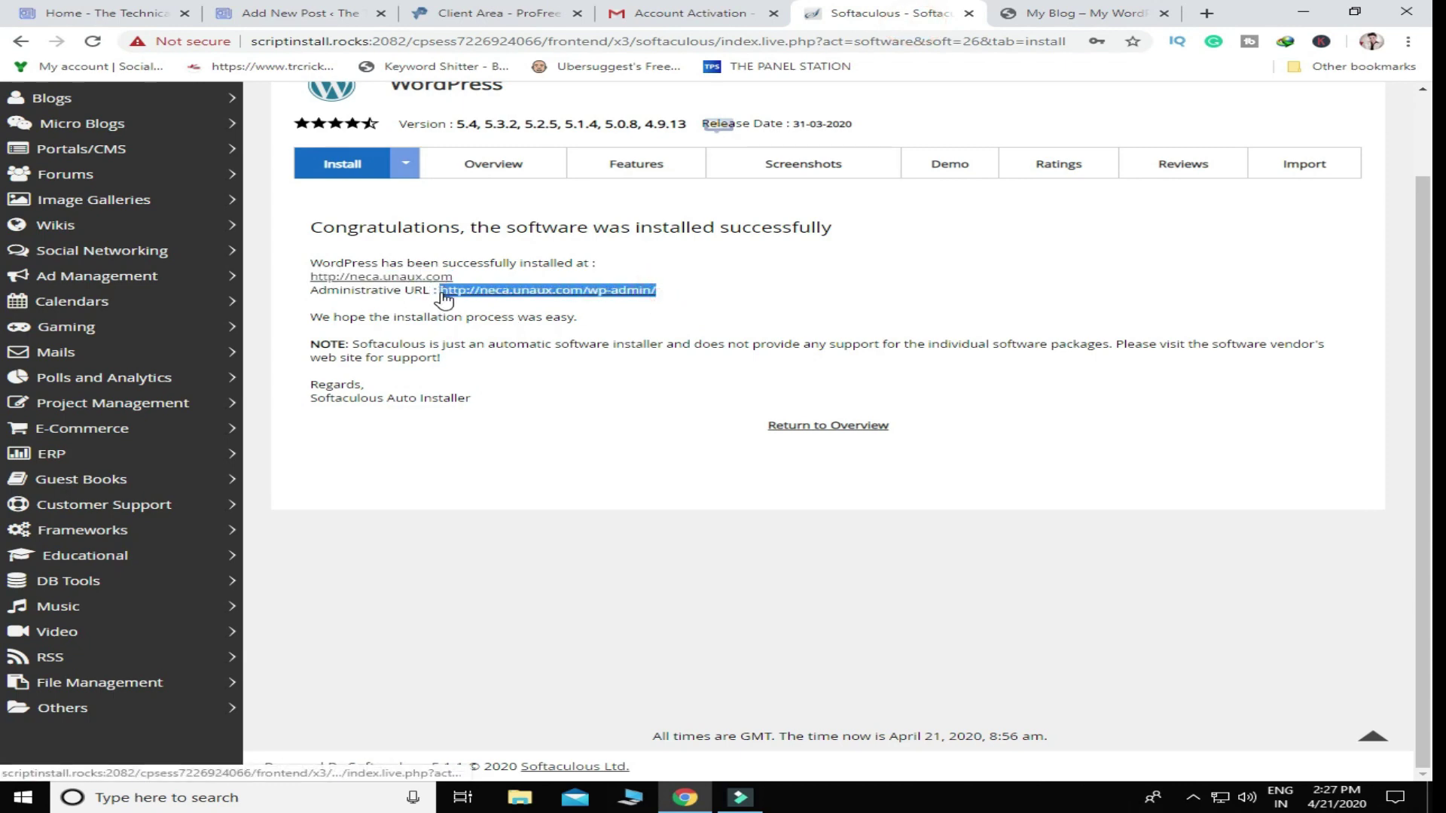
left_click(1207, 13)
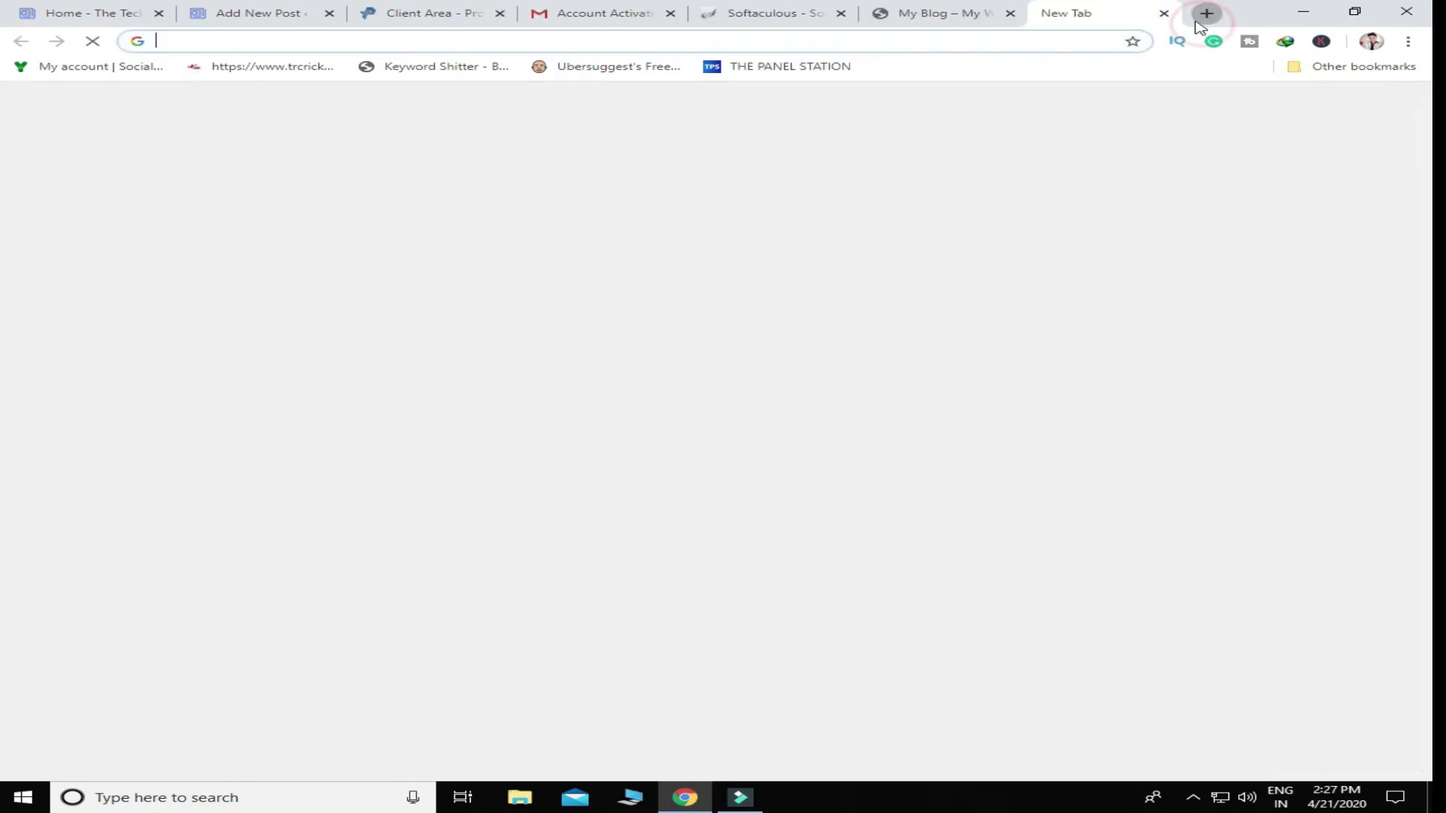
key("ctrl+v")
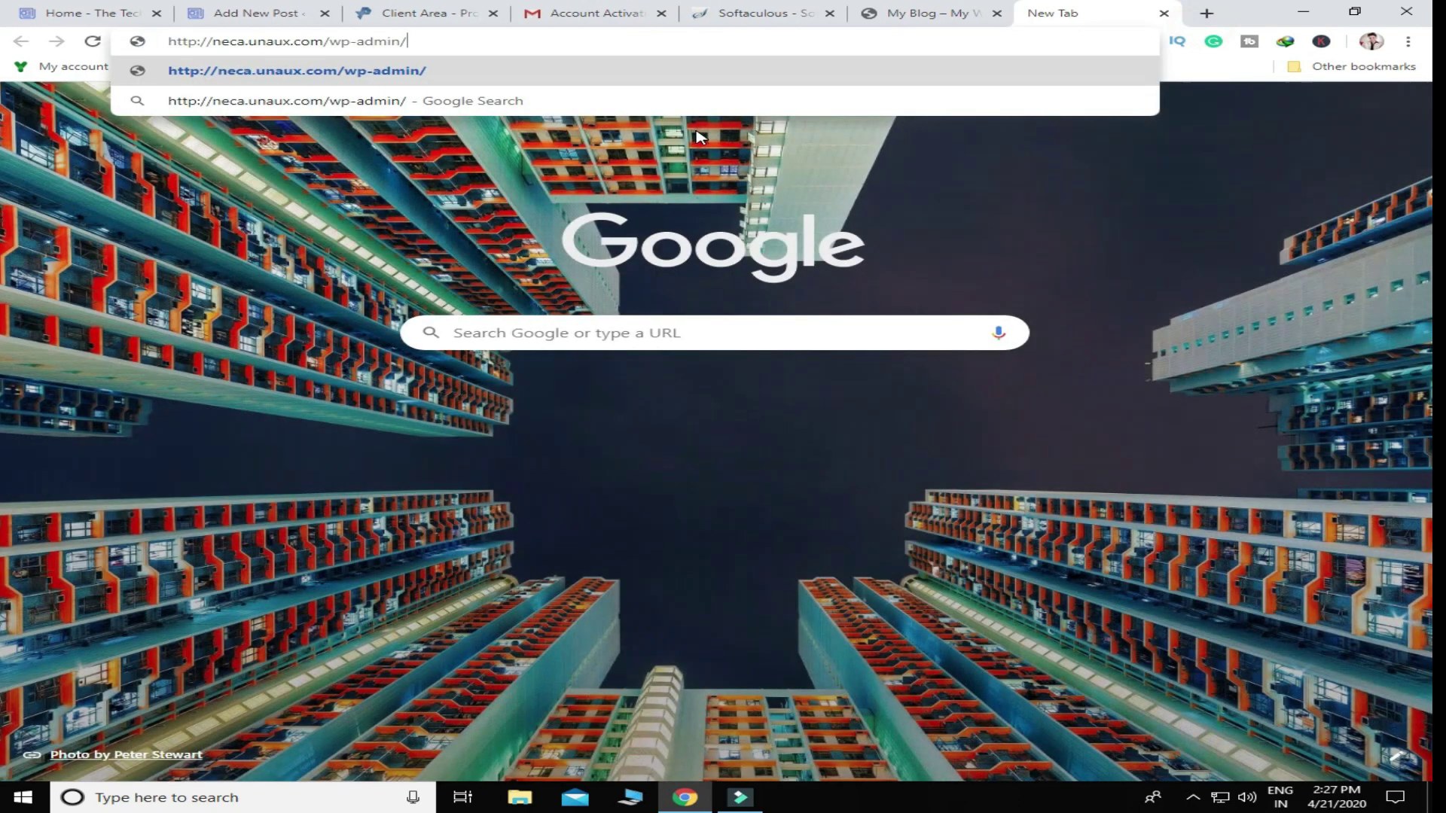
key("Return")
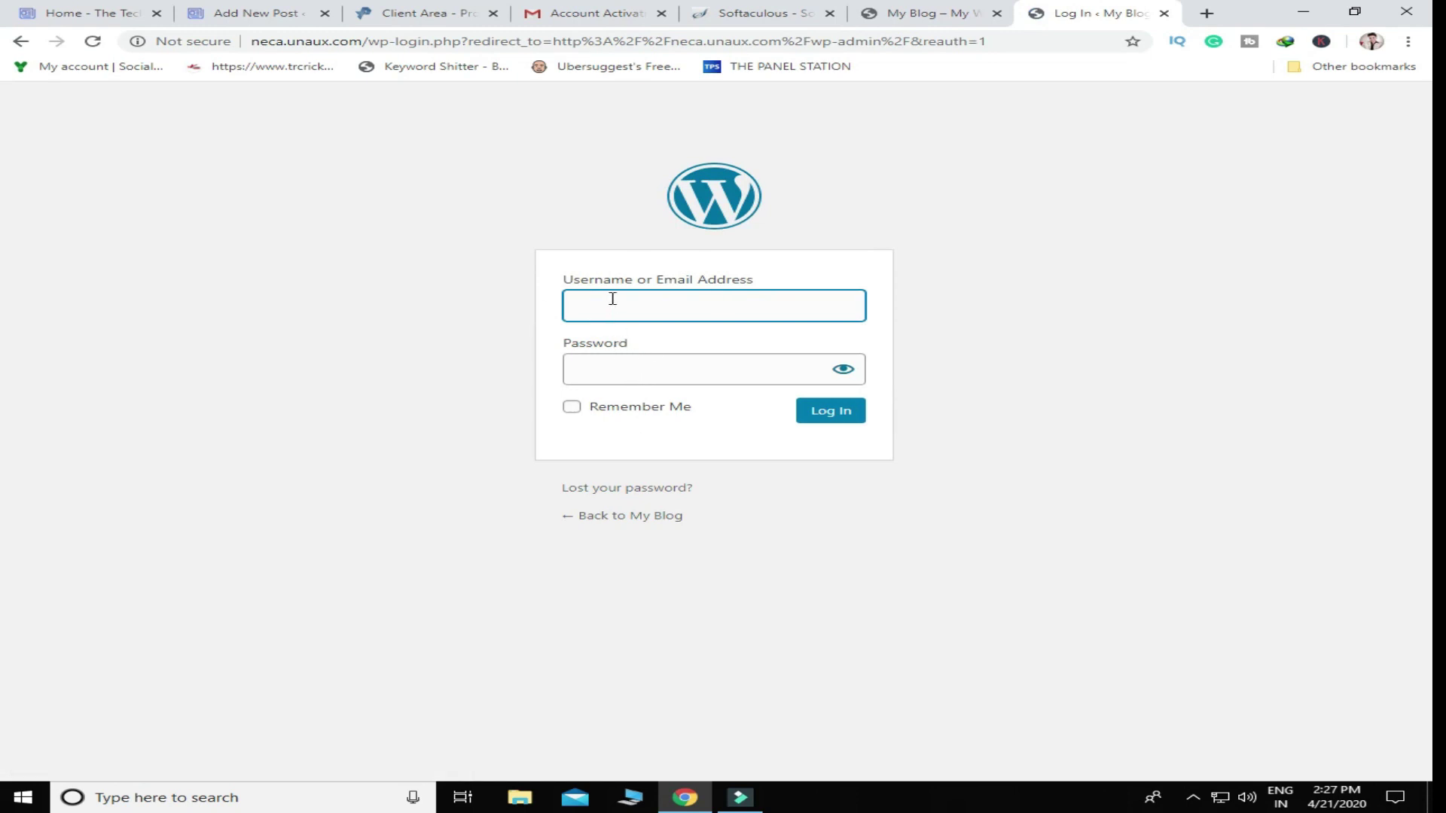
Step: Log in to WordPress with the admin username and password, and save the login in the browser
left_click(829, 413)
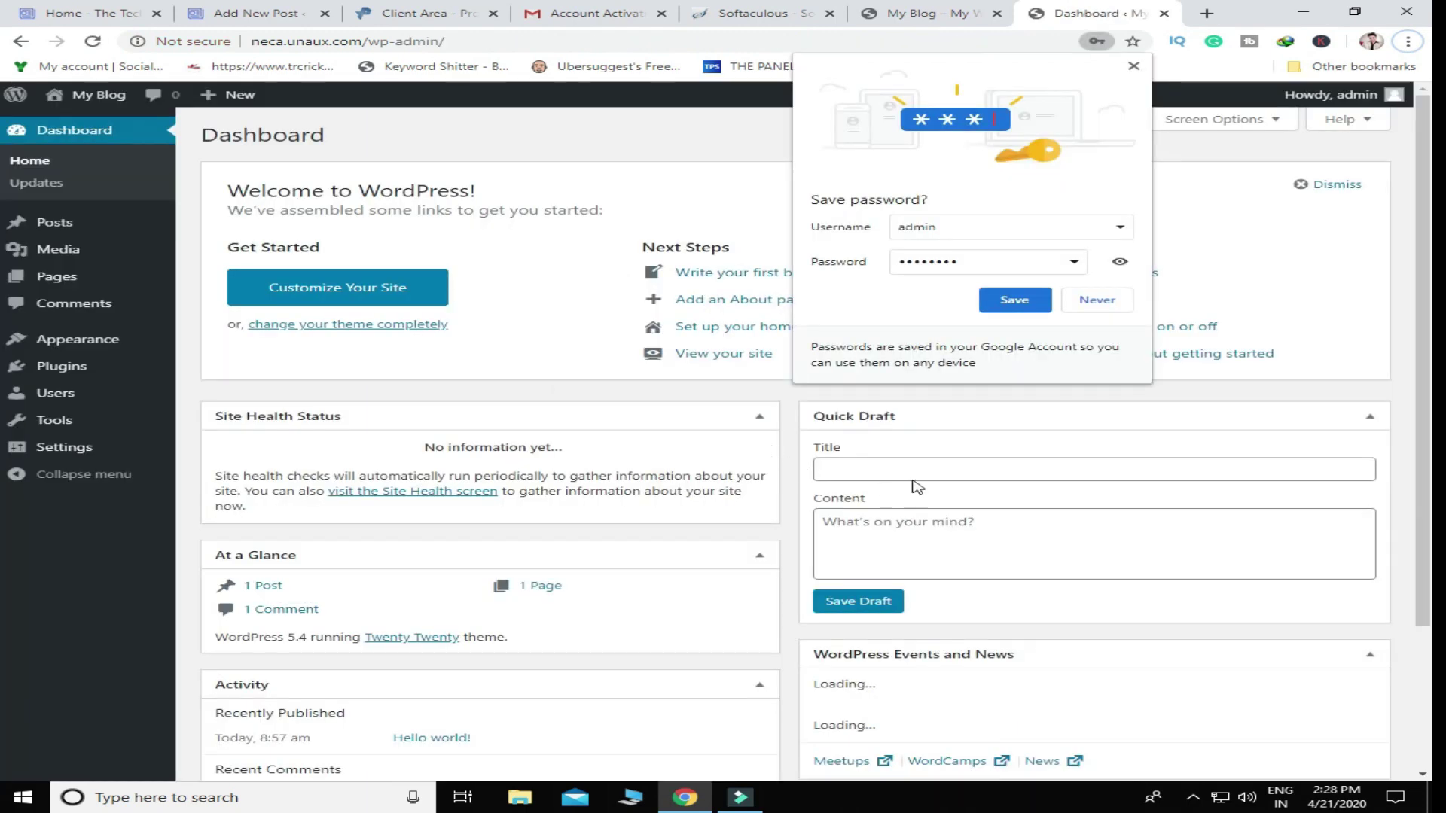
left_click(1018, 301)
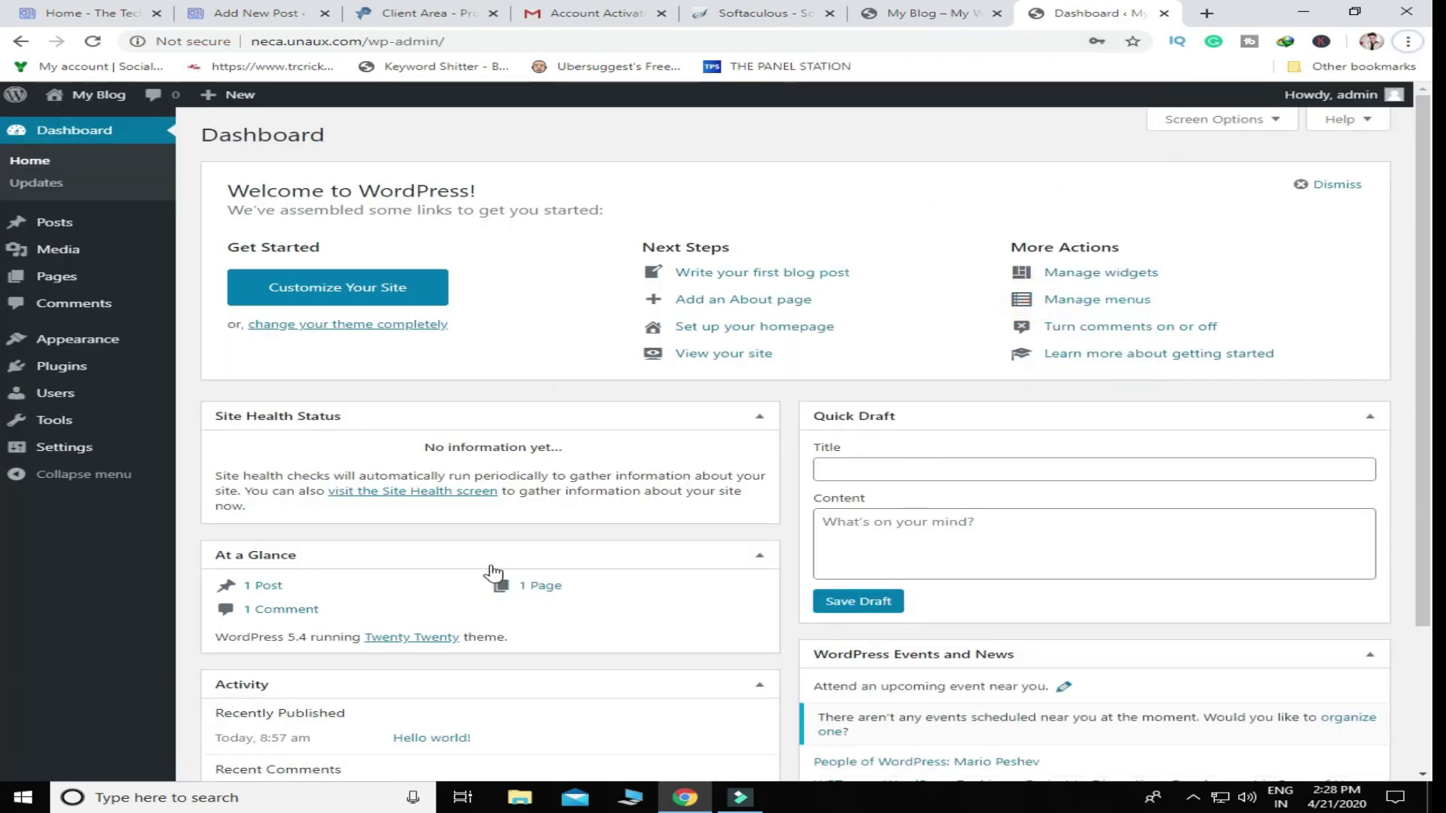
Step: Look over the WordPress dashboard and open the list of installed plugins
scroll(533, 345, "down", 1)
scroll(533, 345, "down", 3)
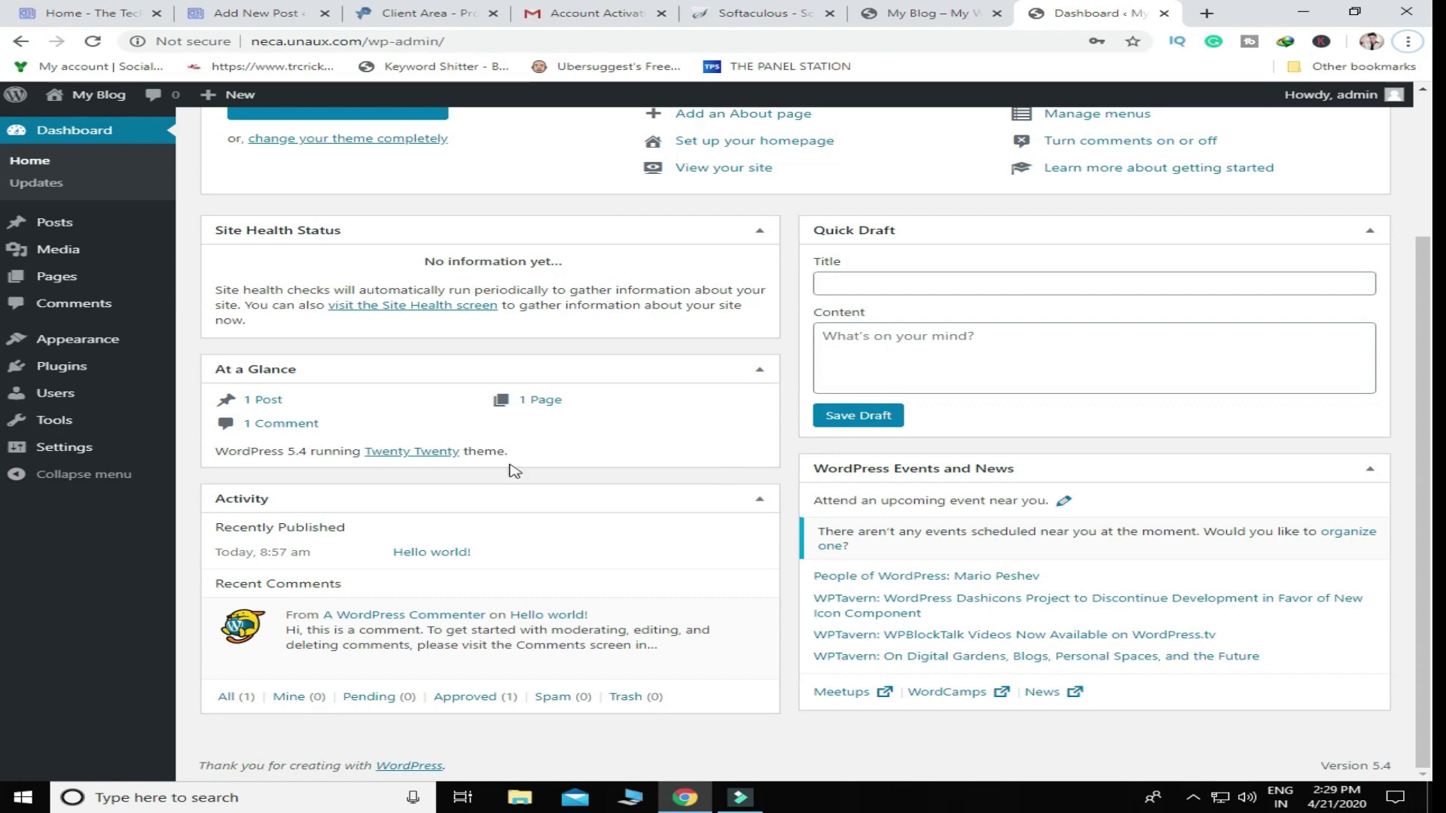
mouse_move(70, 371)
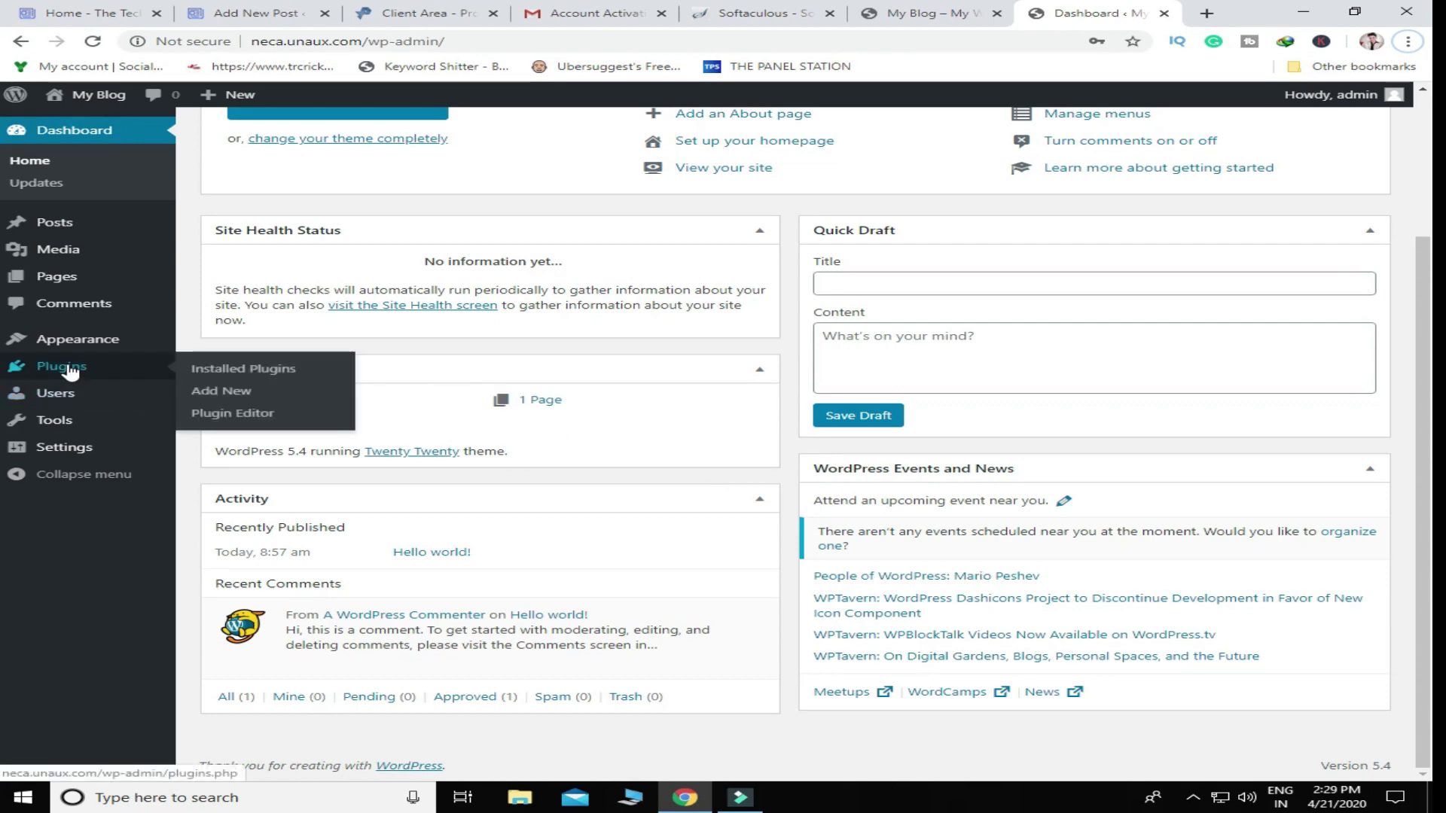
left_click(213, 371)
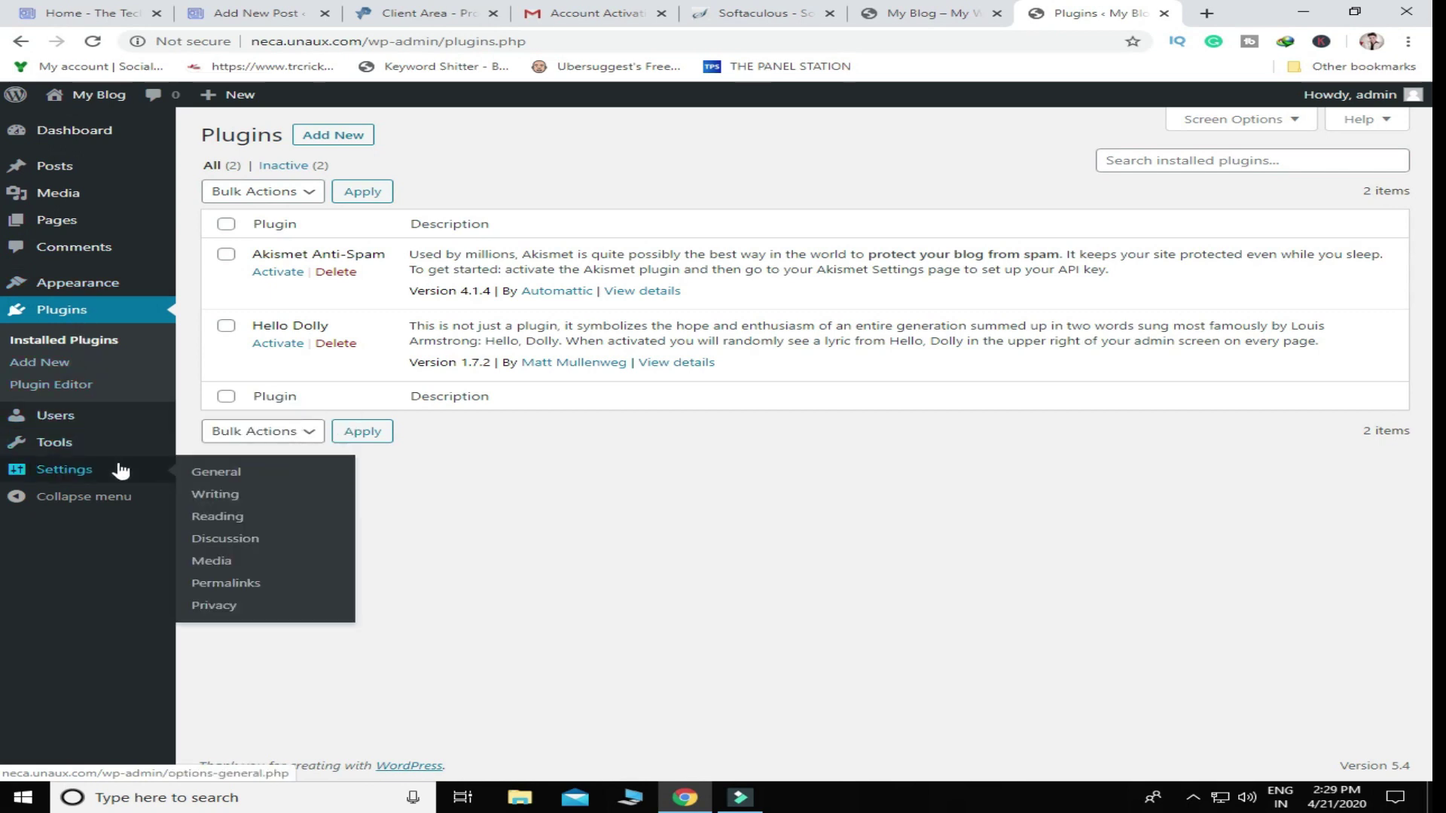
Step: Open the Themes page and search the installed themes for "astro"
mouse_move(88, 283)
left_click(210, 284)
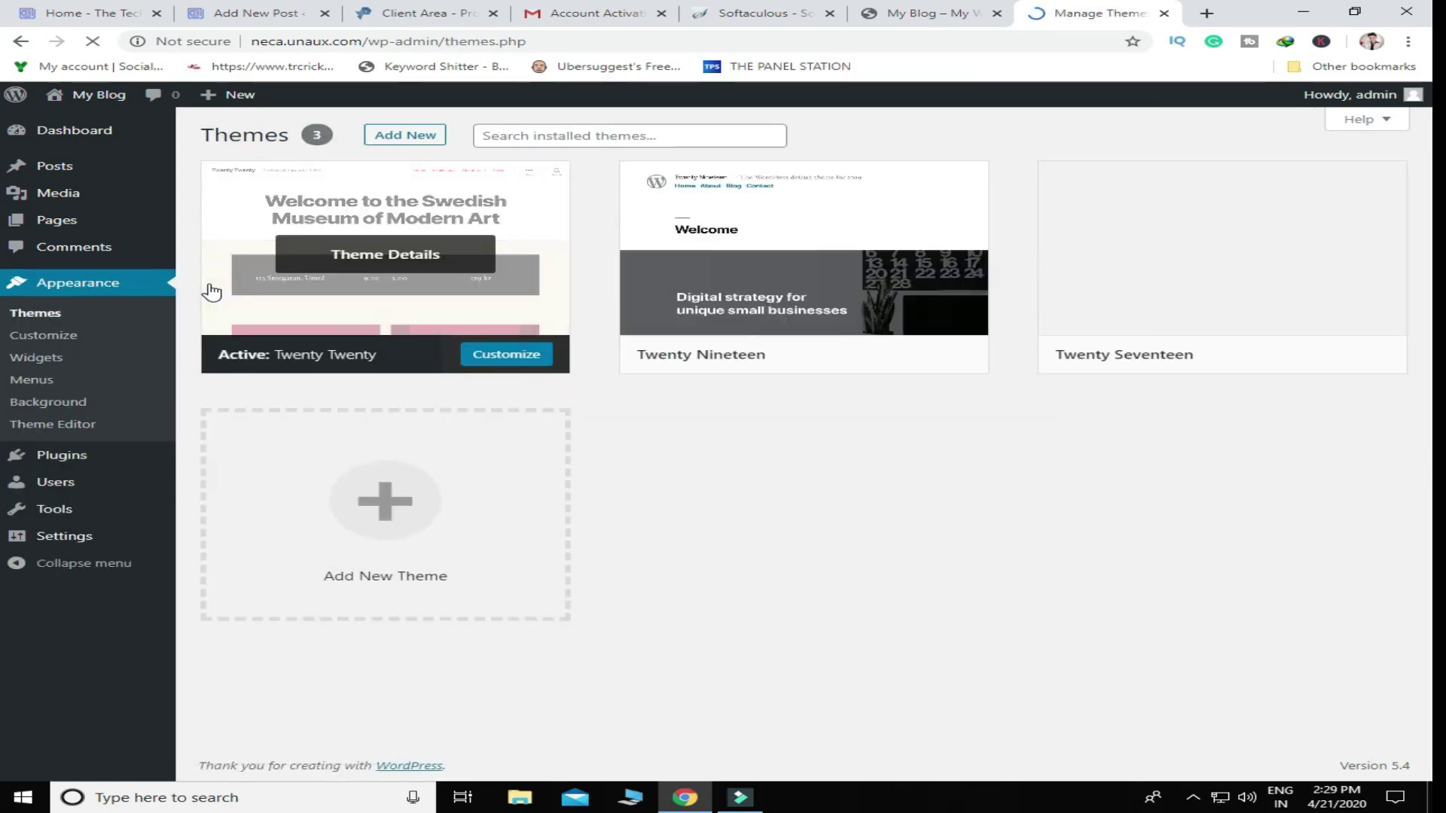
left_click(559, 133)
type("astro")
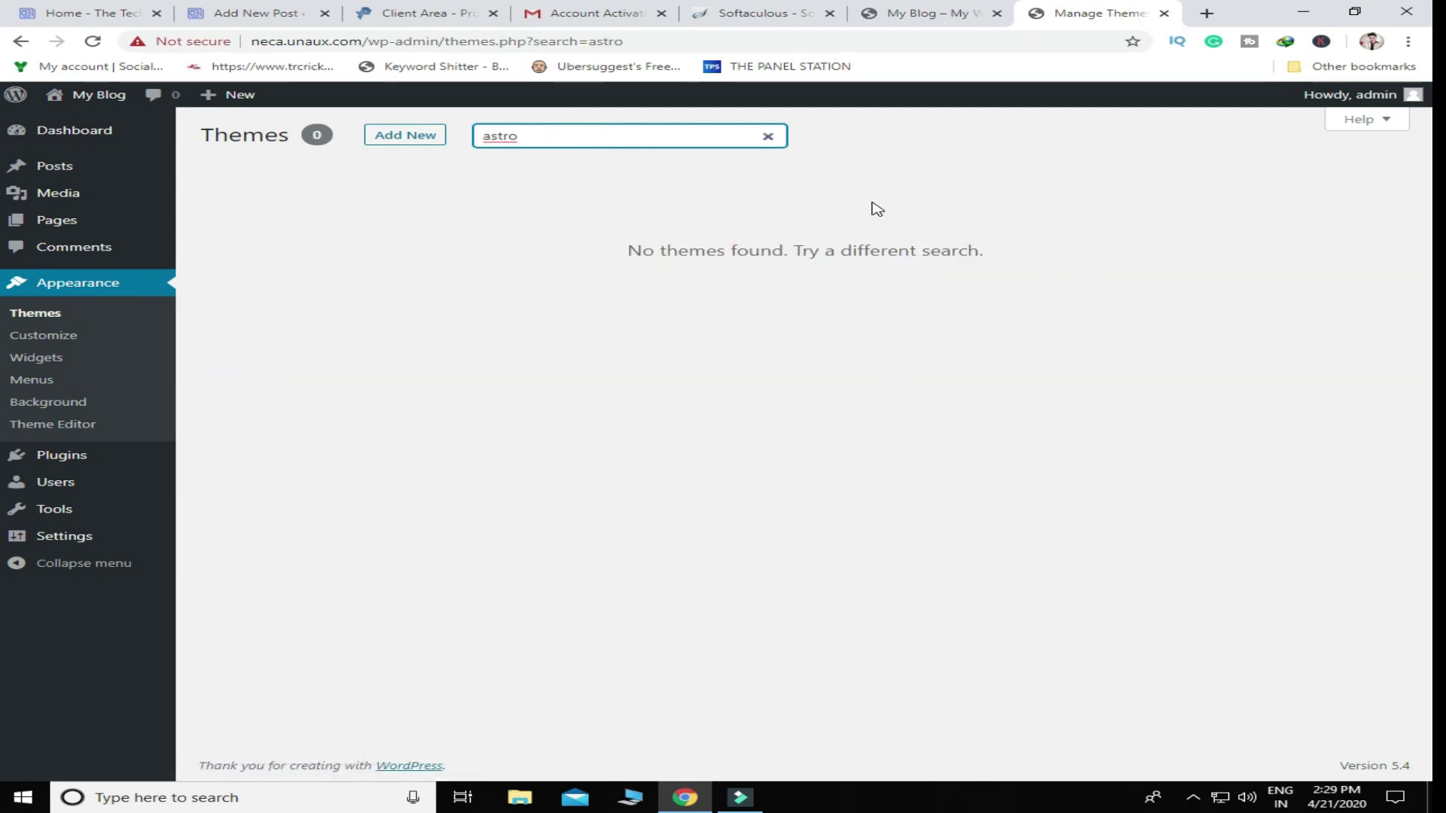
Step: Open the page for adding new themes and browse the featured themes
left_click(421, 141)
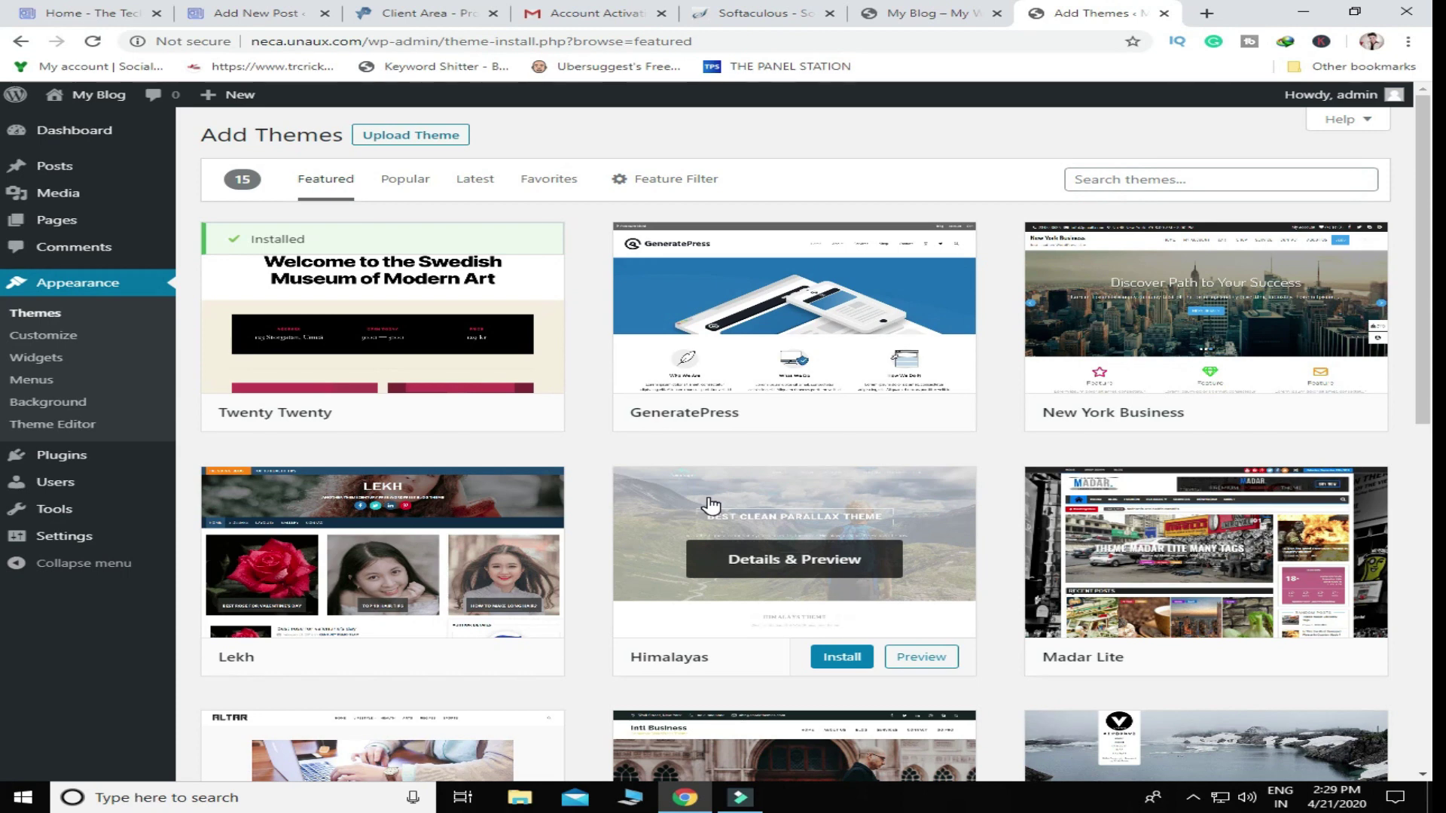
mouse_move(395, 418)
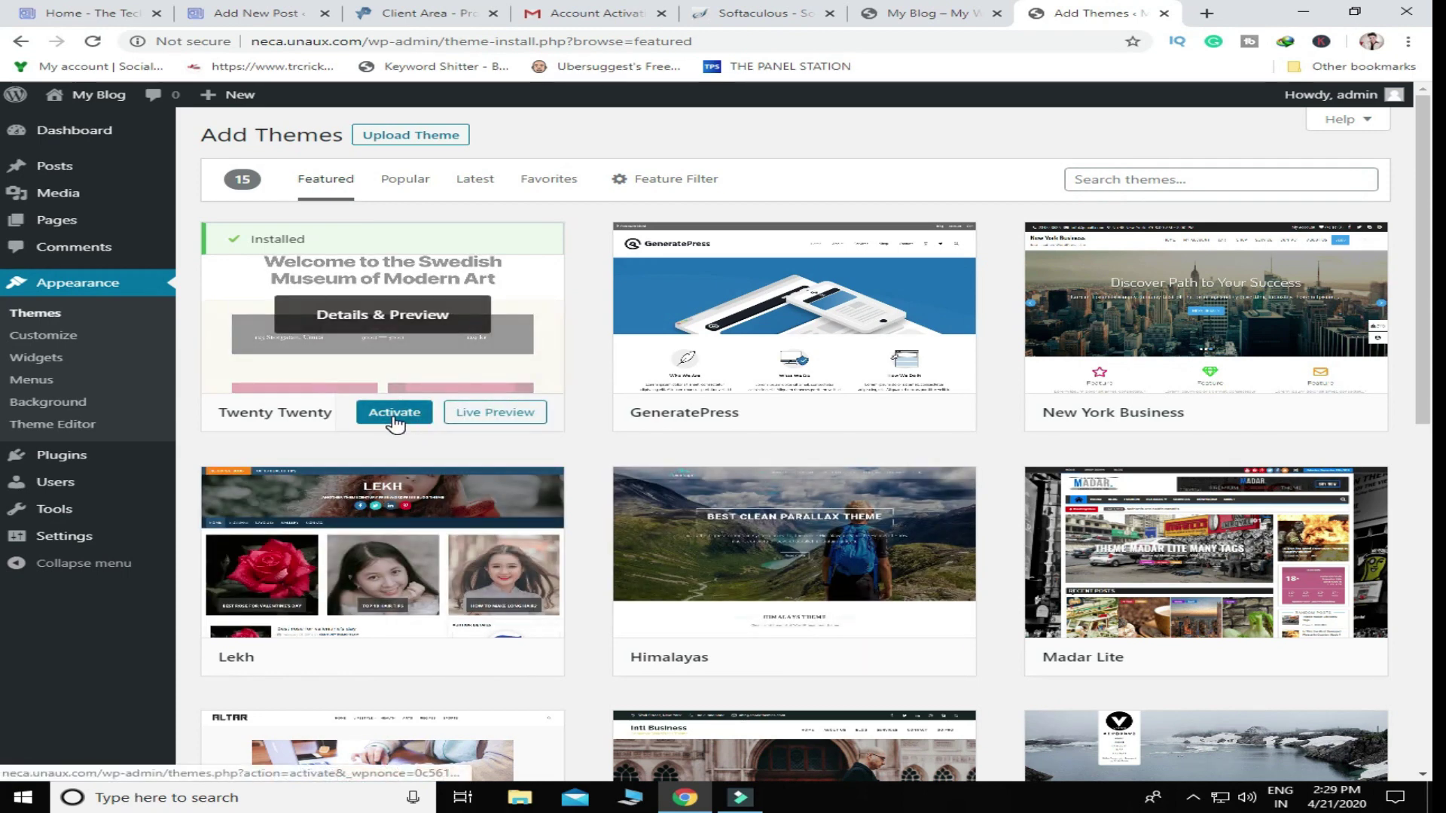
scroll(395, 422, "down", 3)
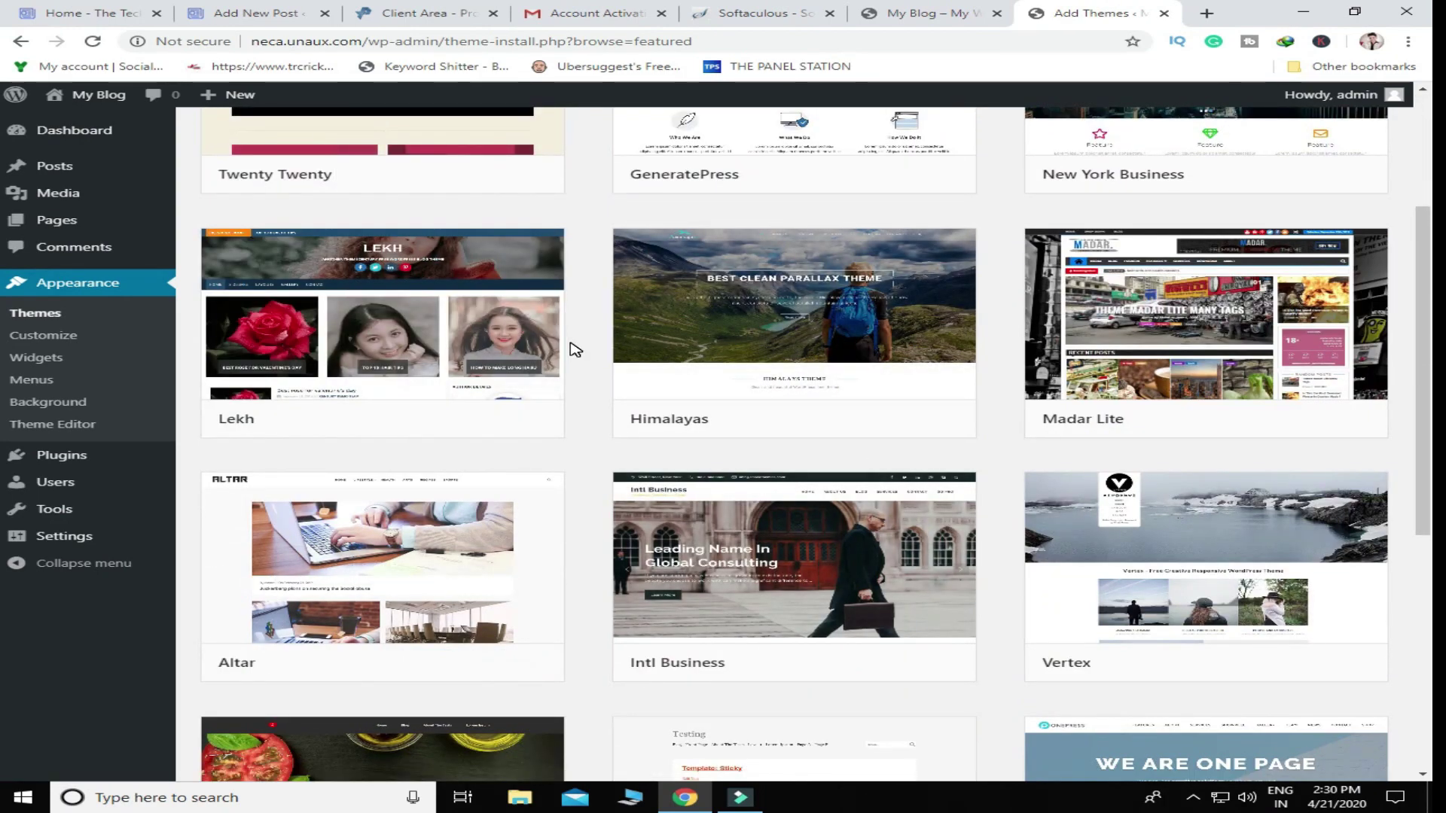
scroll(575, 349, "down", 1)
mouse_move(631, 509)
scroll(631, 509, "down", 3)
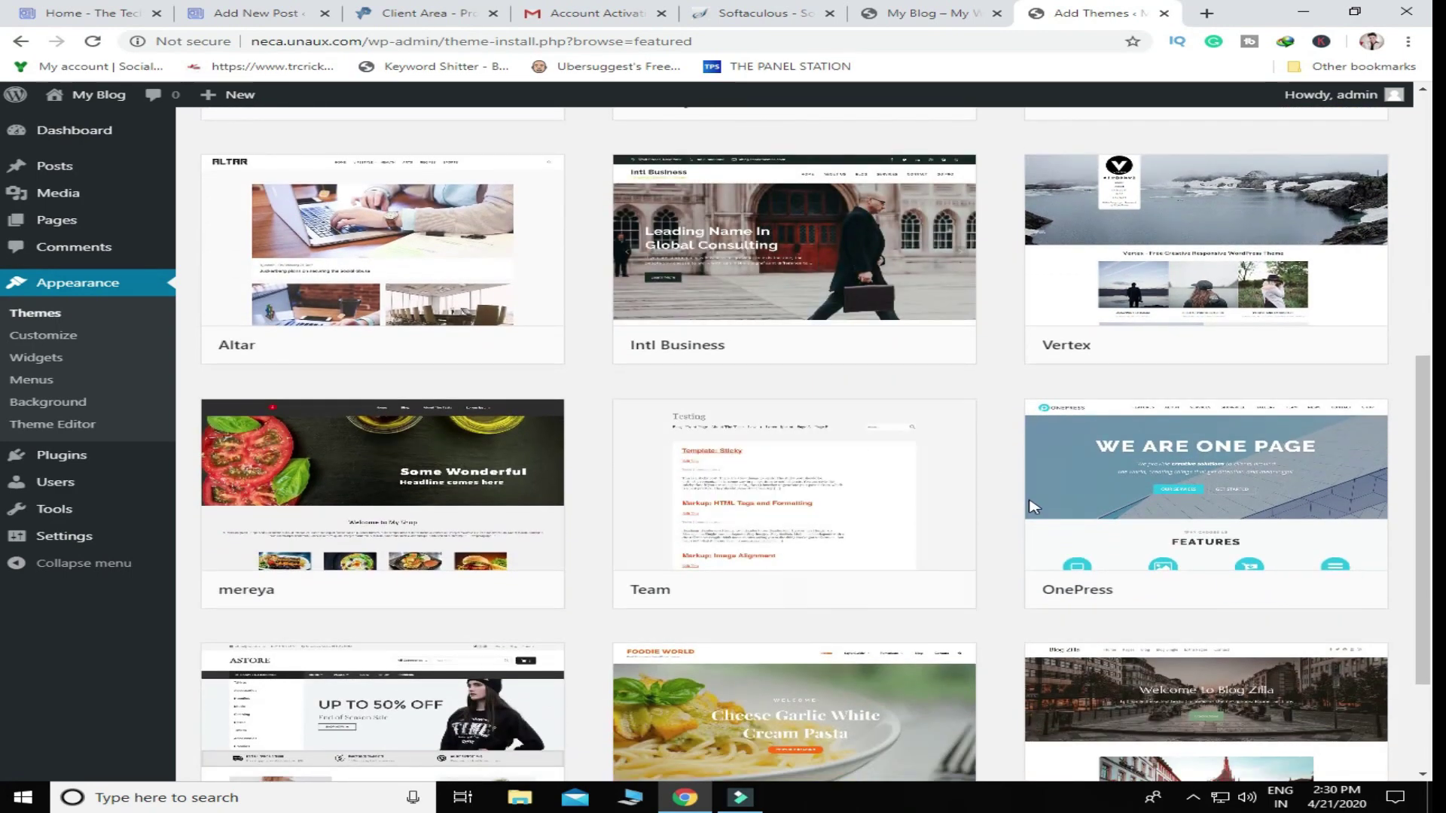
scroll(562, 418, "down", 2)
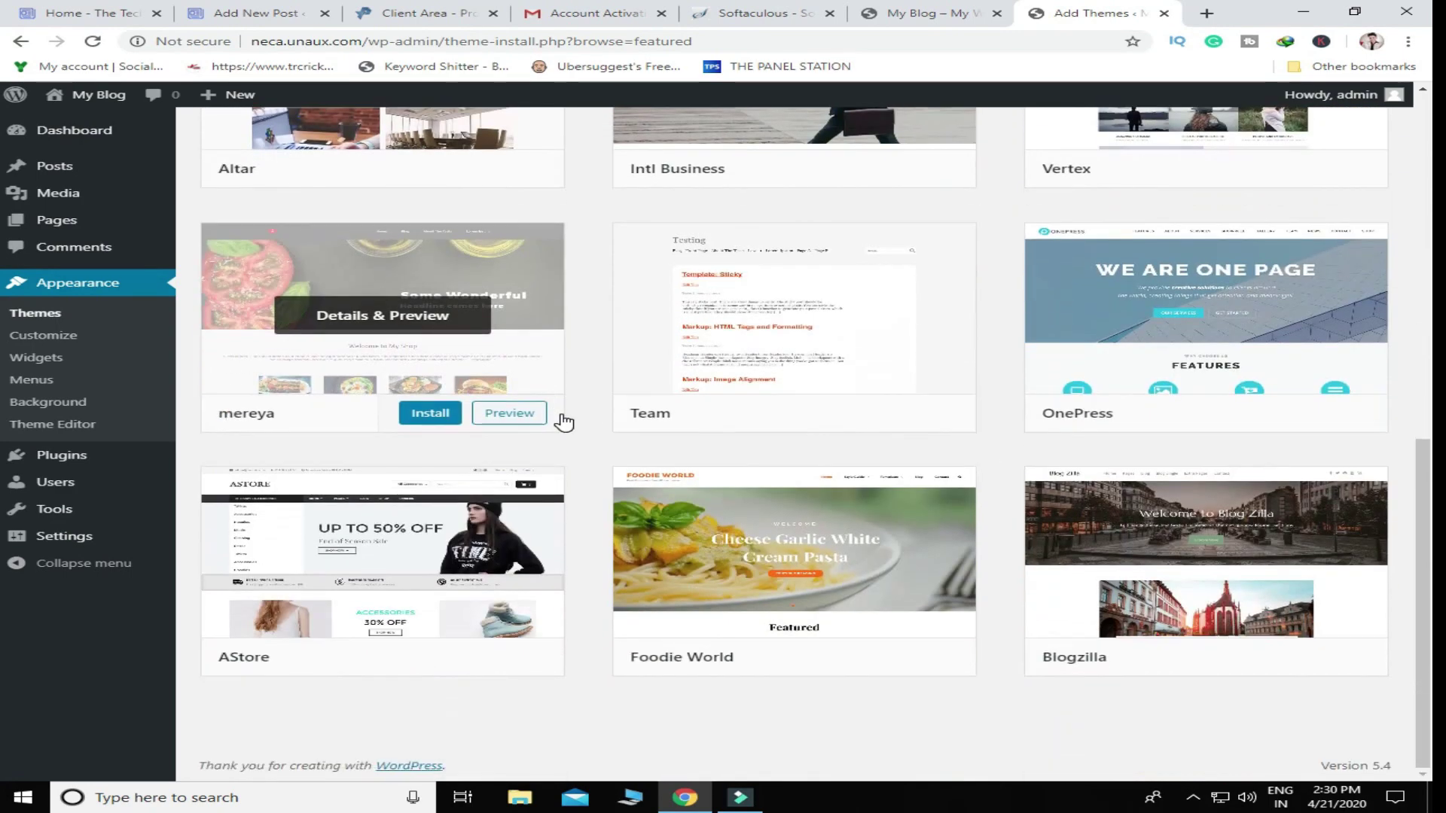
scroll(483, 437, "up", 10)
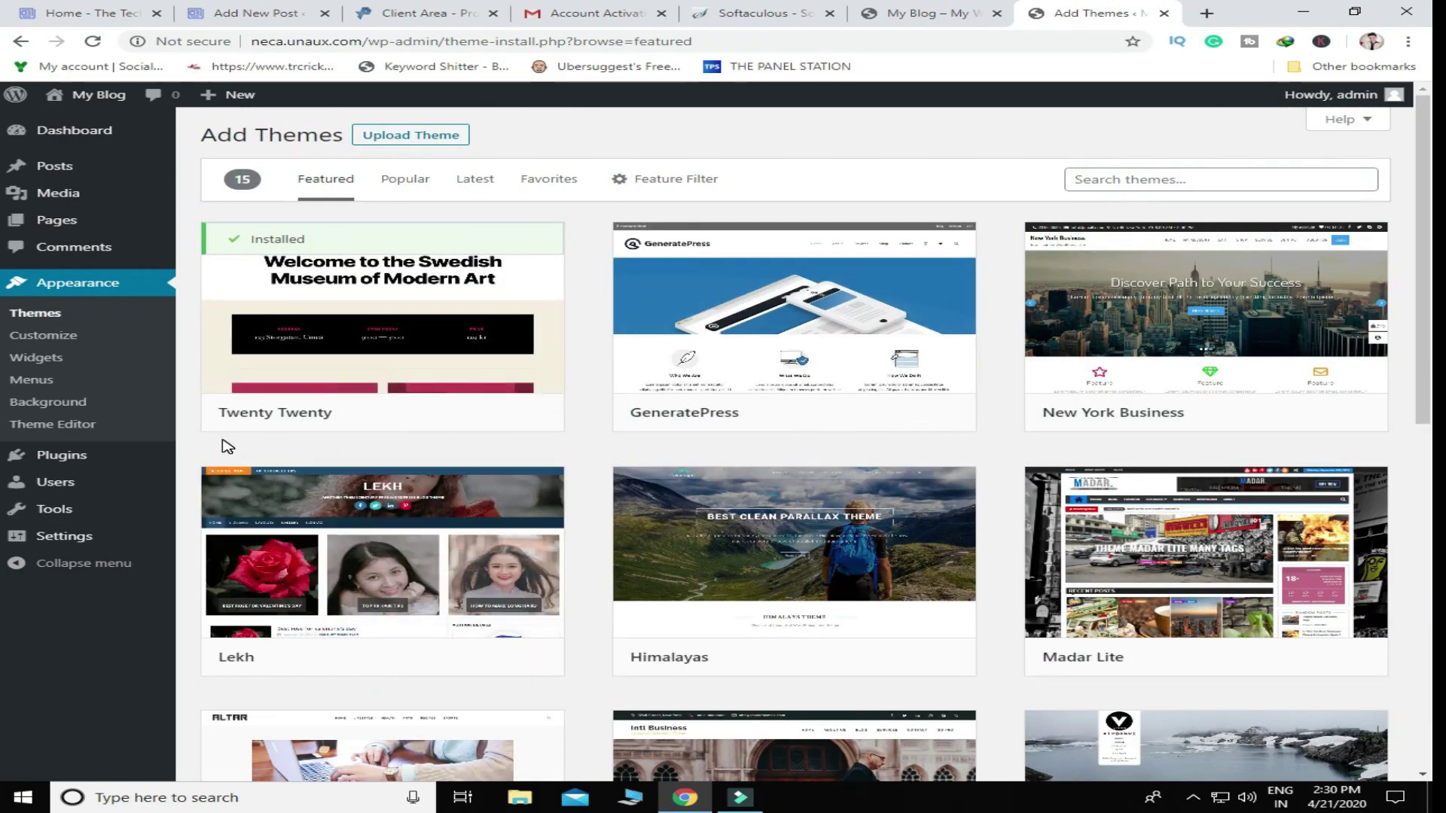
Step: Install and activate the GeneratePress theme, and view its customizer preview and theme details
mouse_move(712, 354)
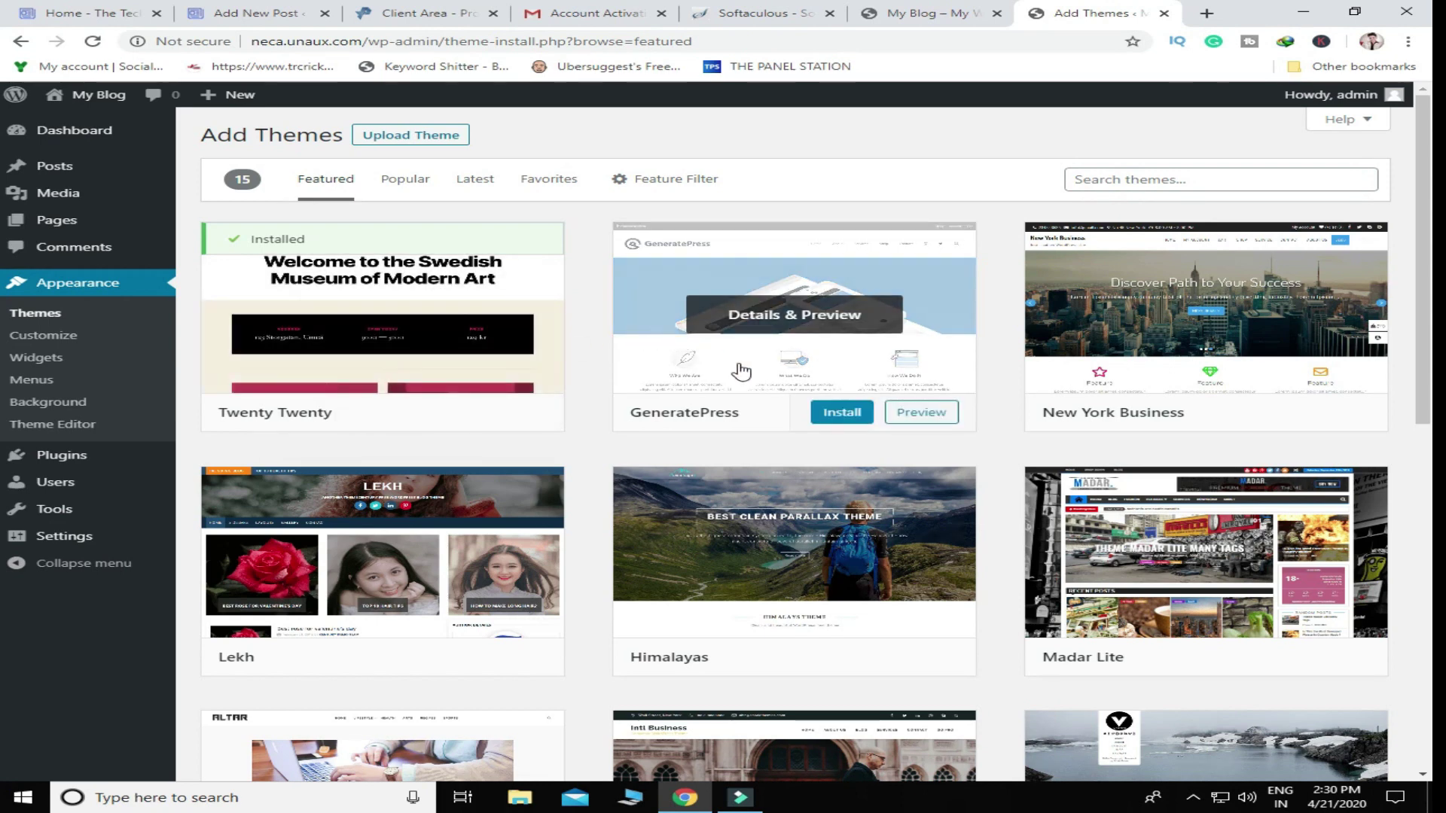
left_click(835, 417)
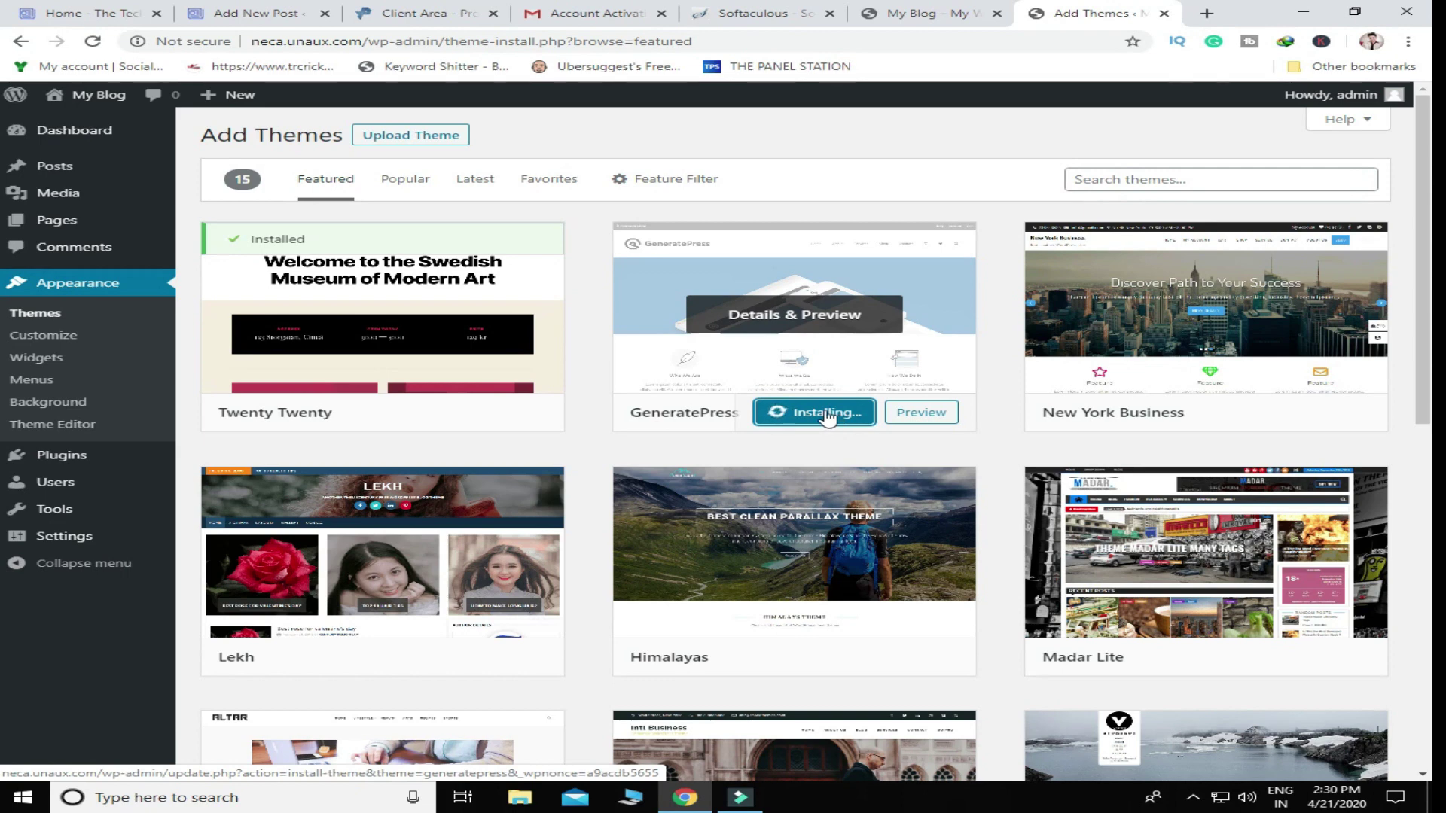
left_click(819, 416)
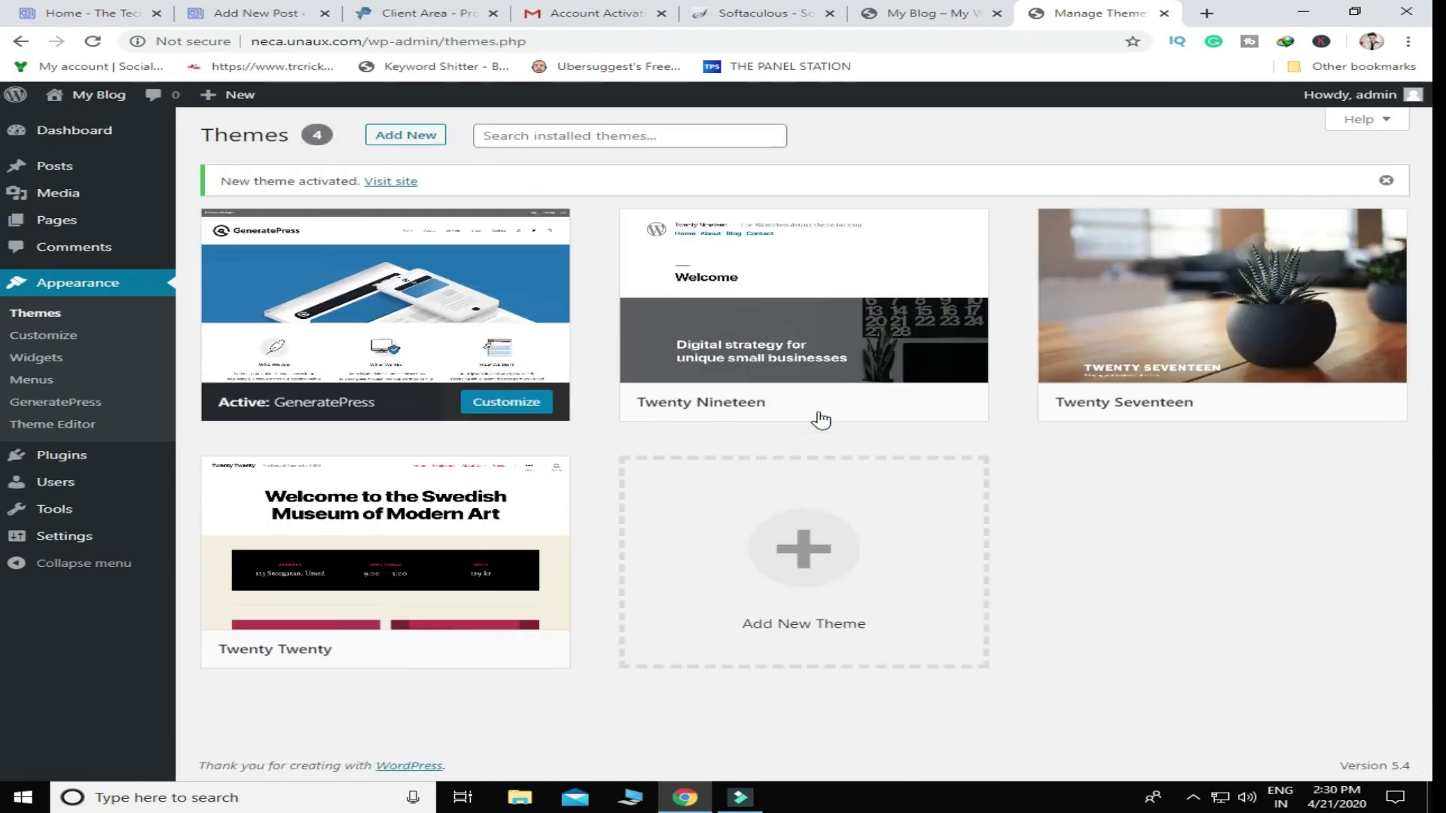
left_click(385, 389)
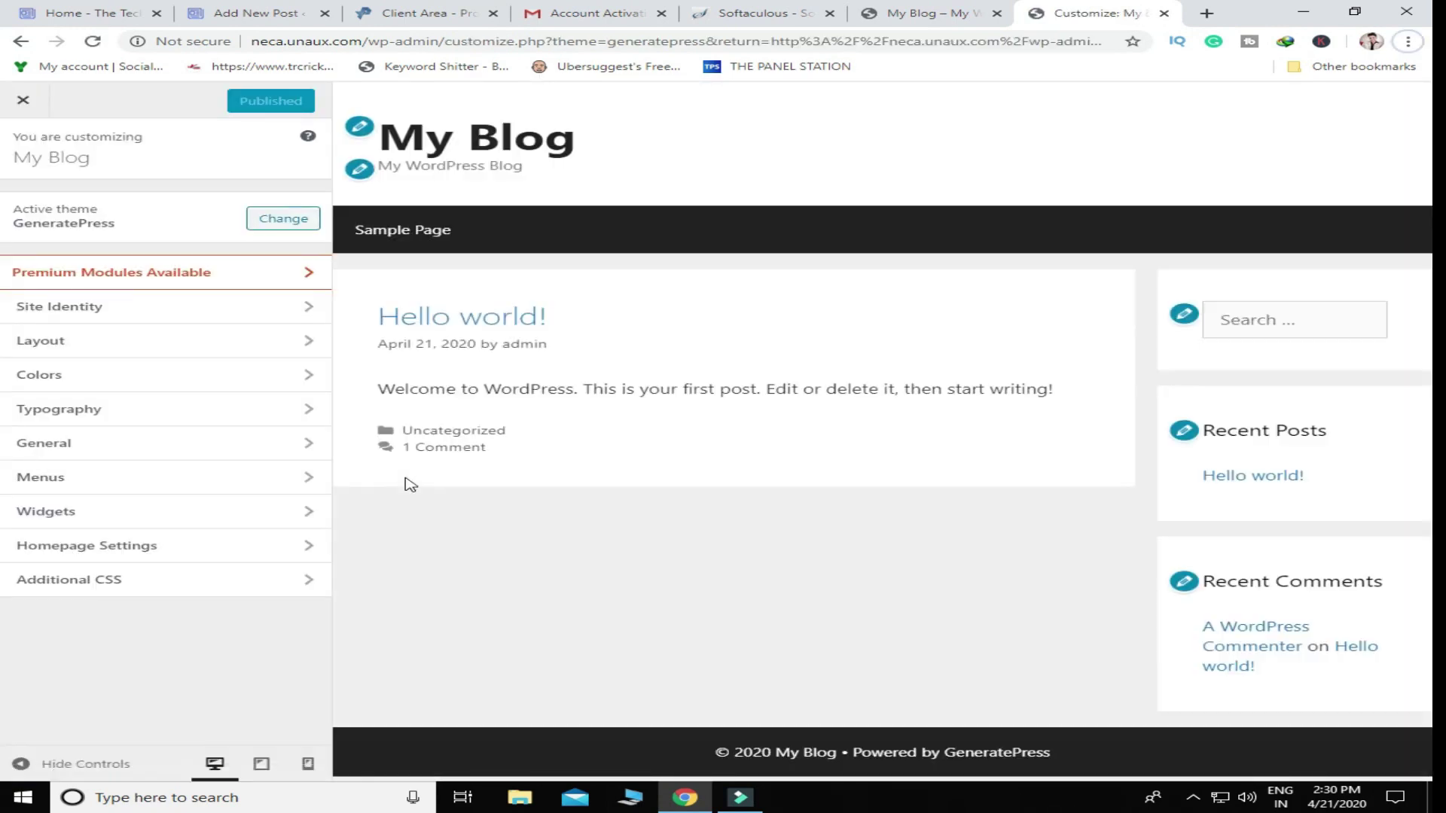
left_click(446, 147)
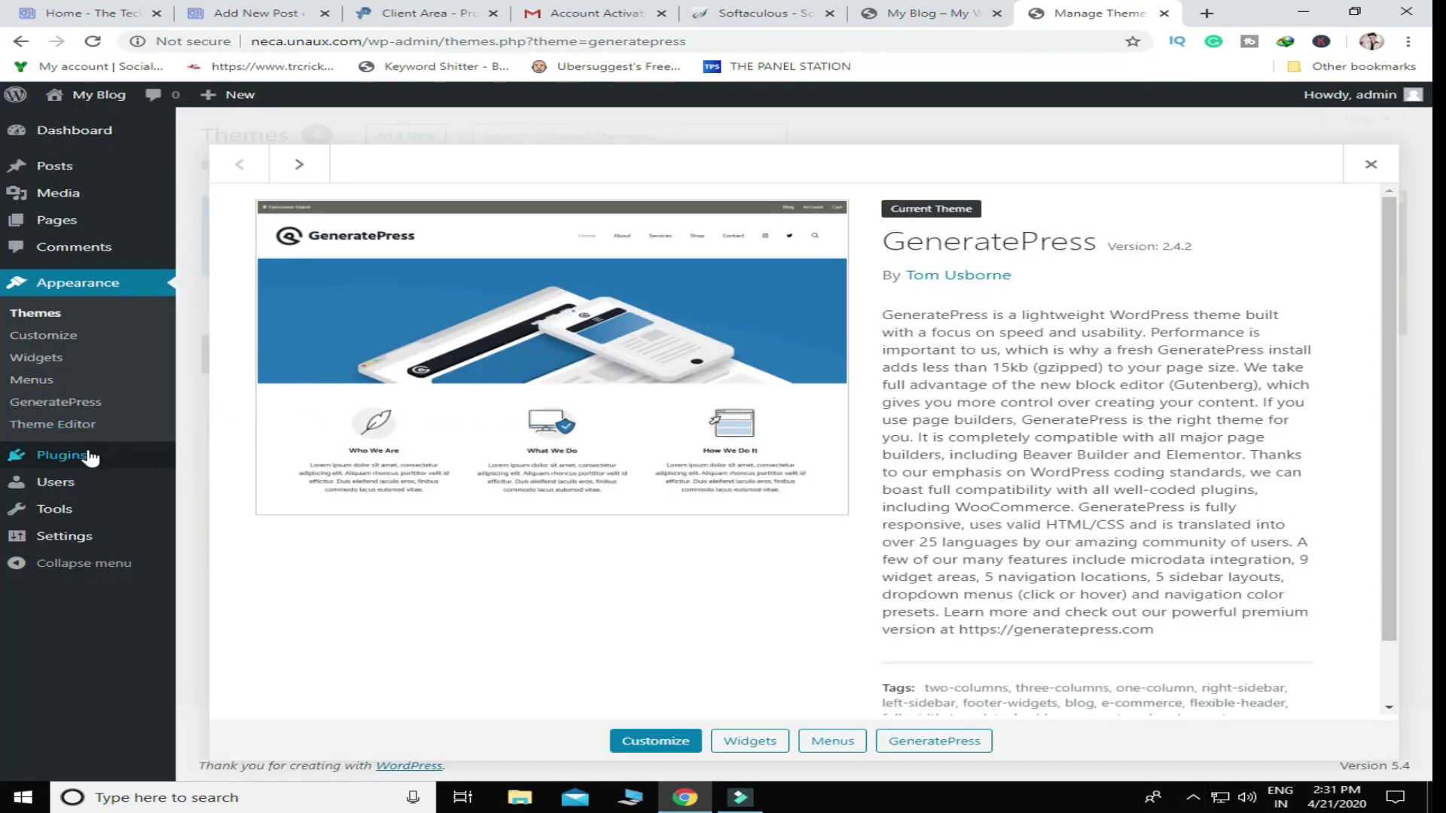
Step: Search for new plugins with the keyword "elementor", and install and activate Elementor Page Builder
left_click(90, 456)
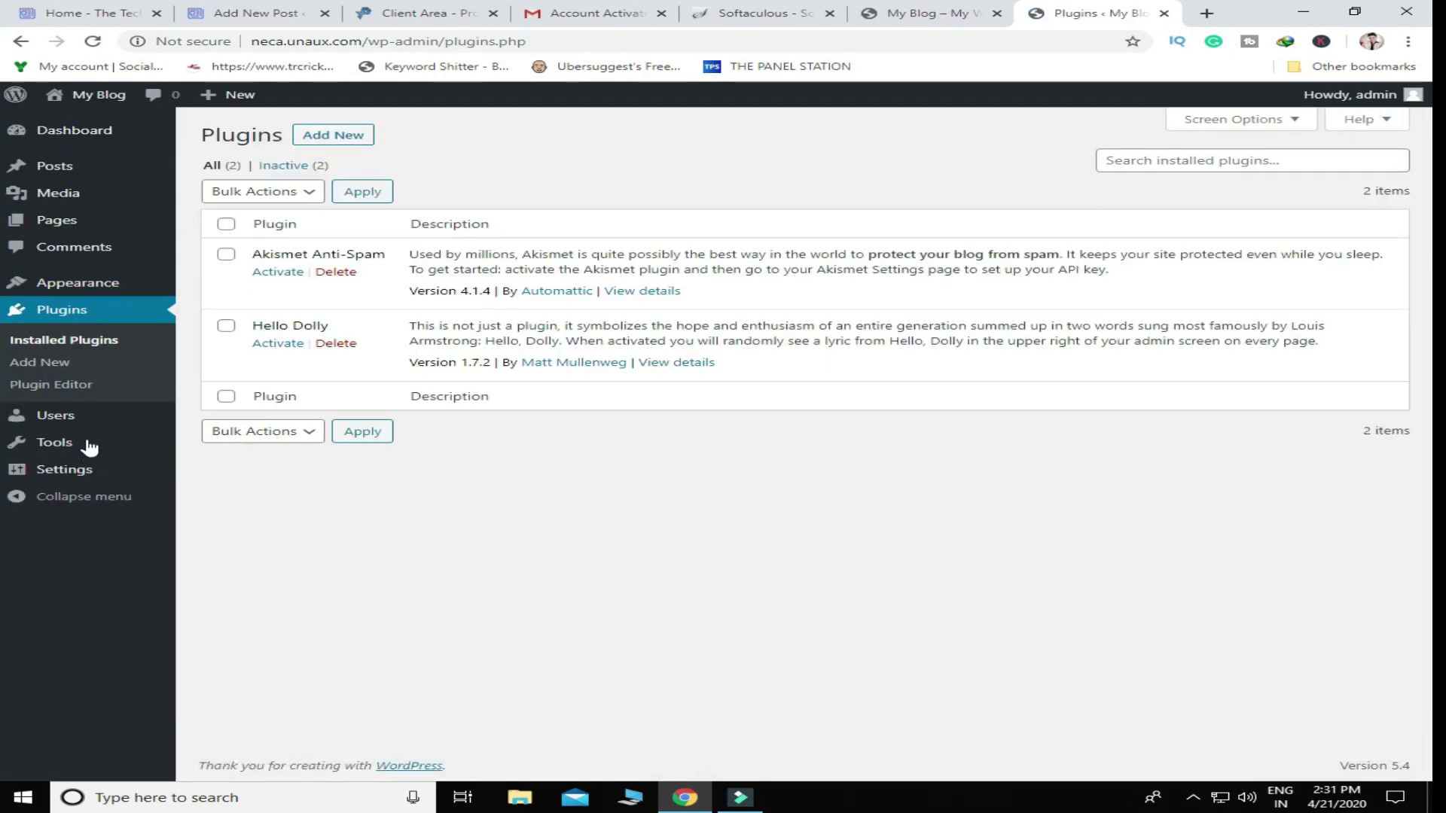
left_click(60, 364)
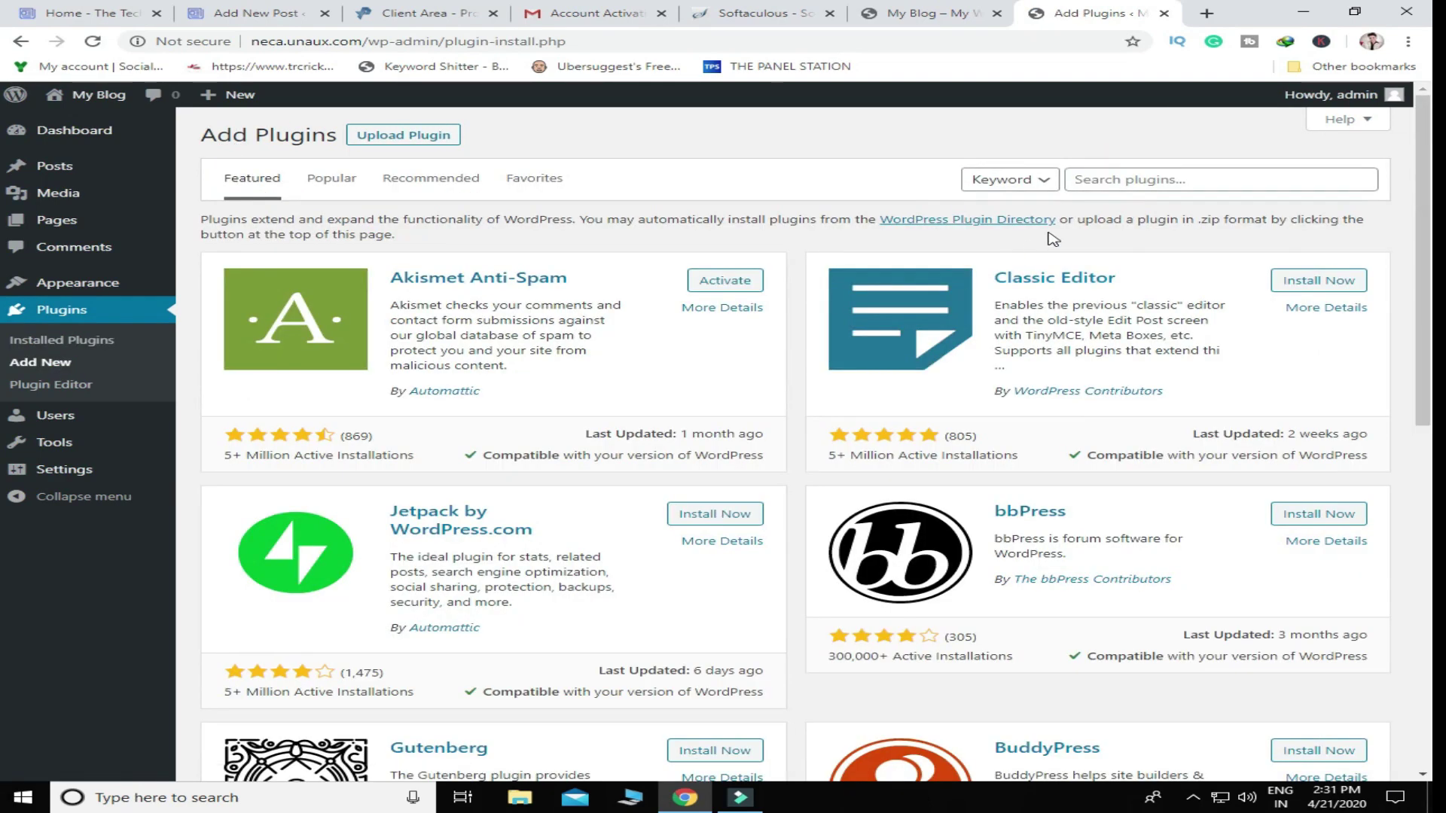
left_click(1105, 184)
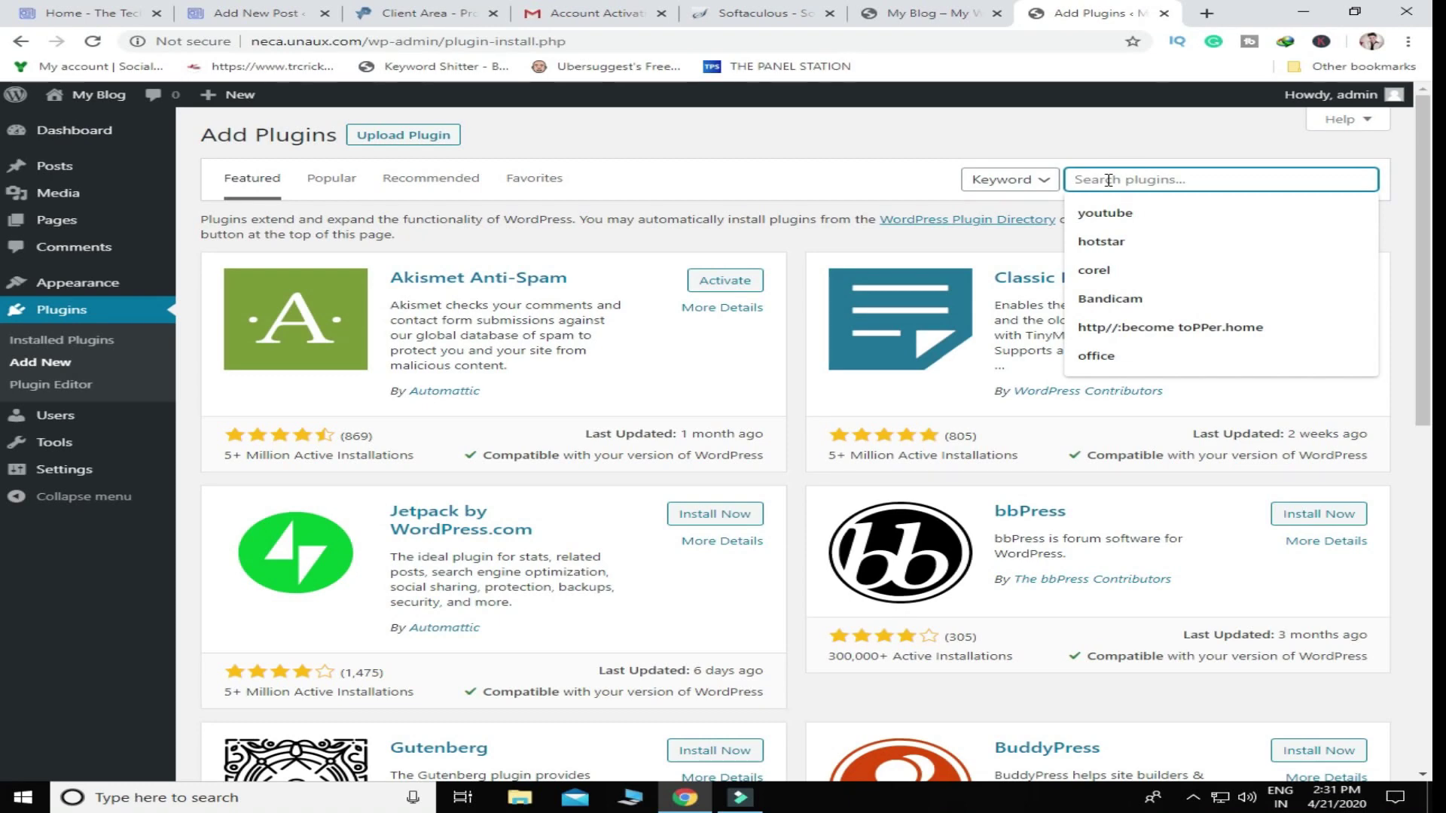
type("elementor")
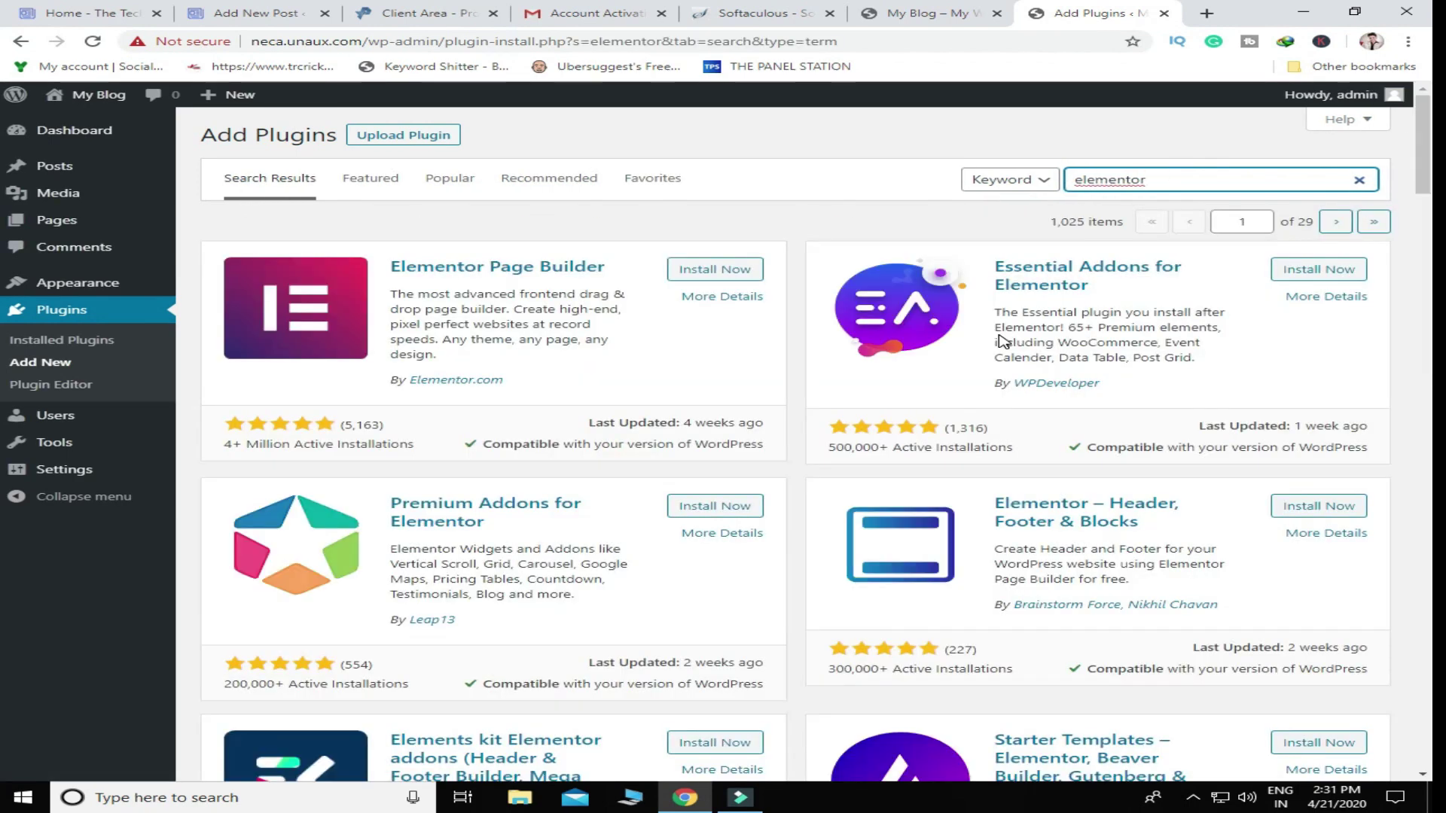
left_click(687, 273)
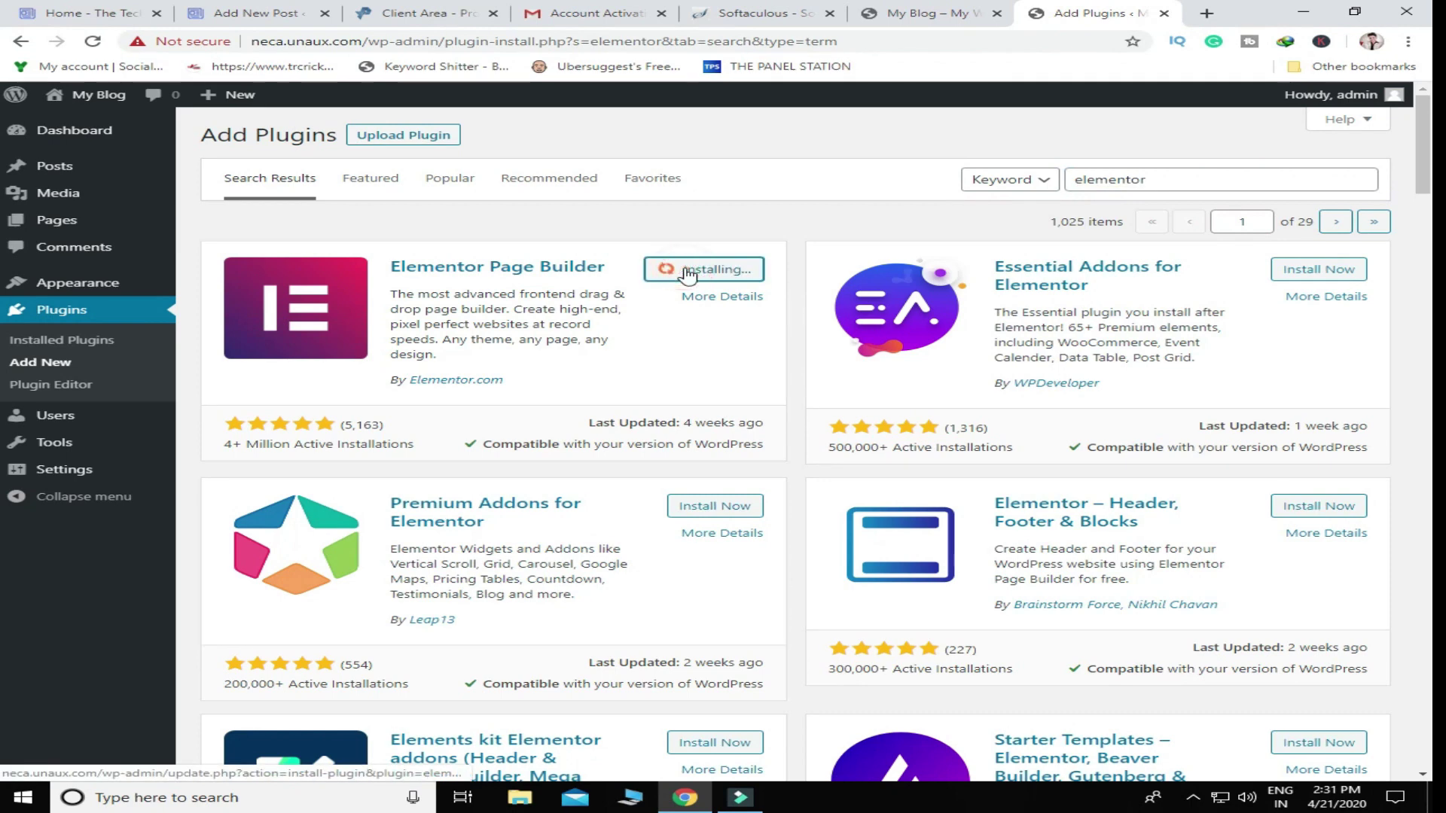
left_click(730, 273)
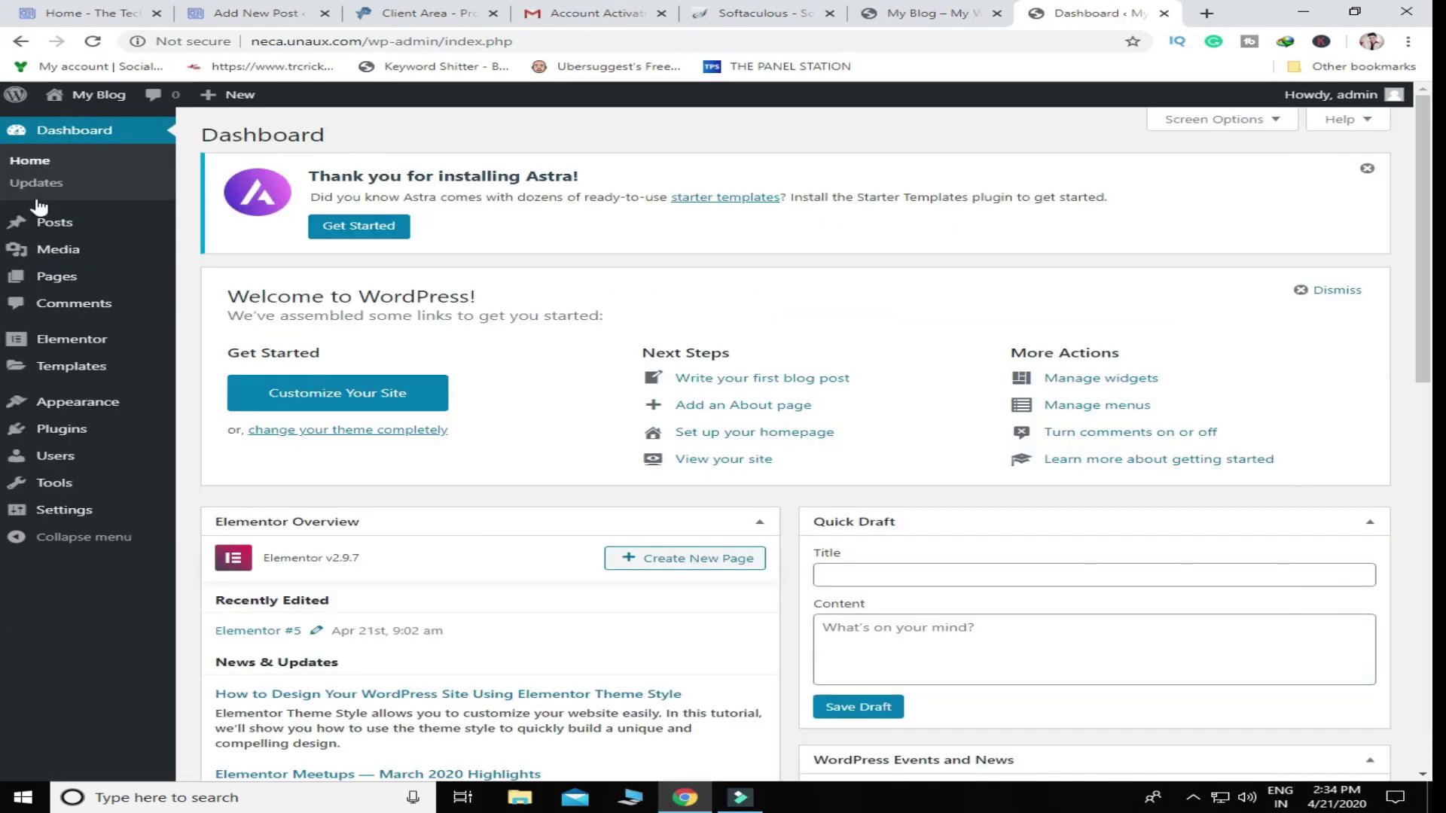
Step: Open the site customizer from the dashboard home and bring up the Single Post settings of the Hello world! post
left_click(28, 161)
left_click(377, 399)
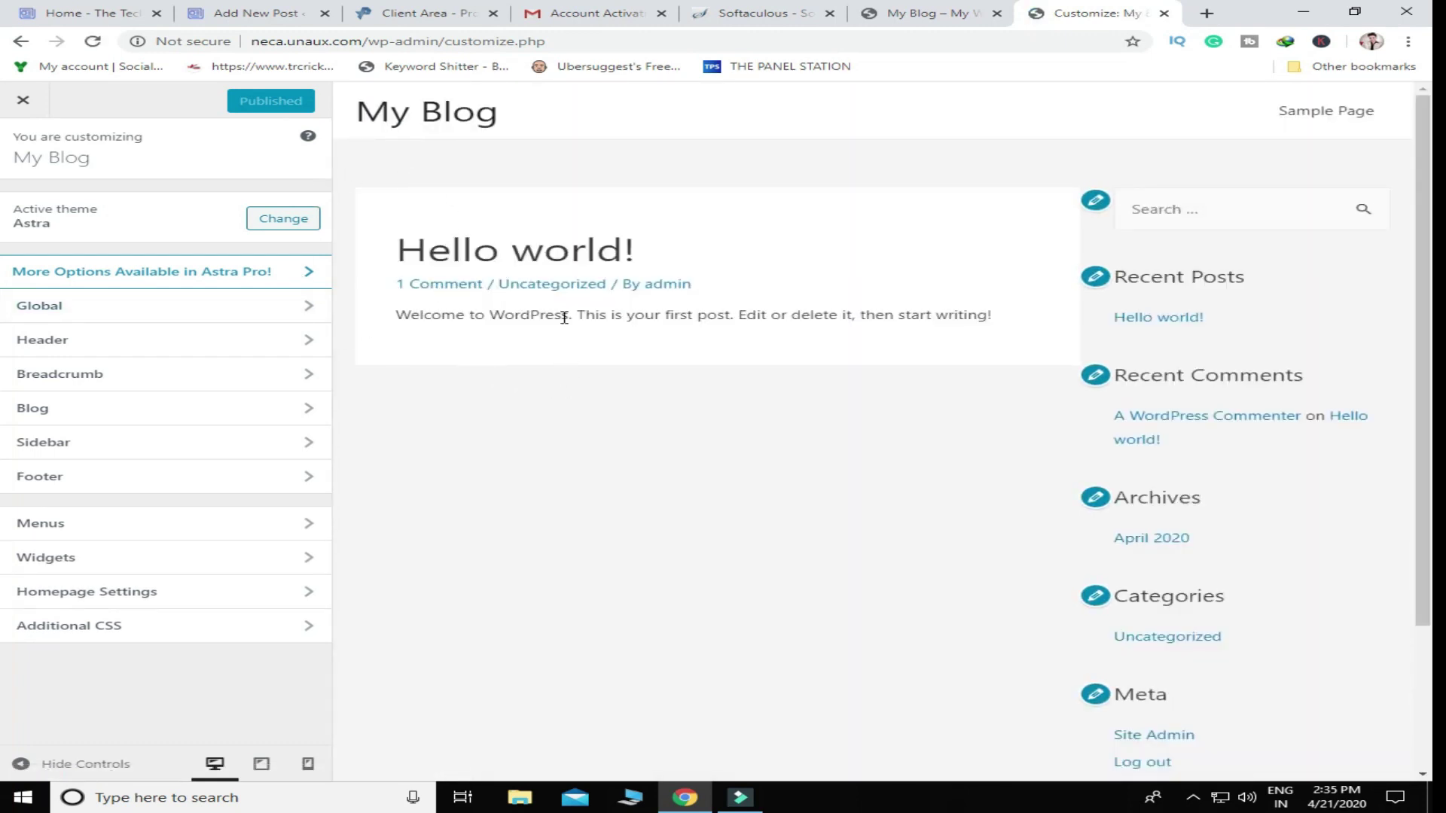
left_click(509, 251)
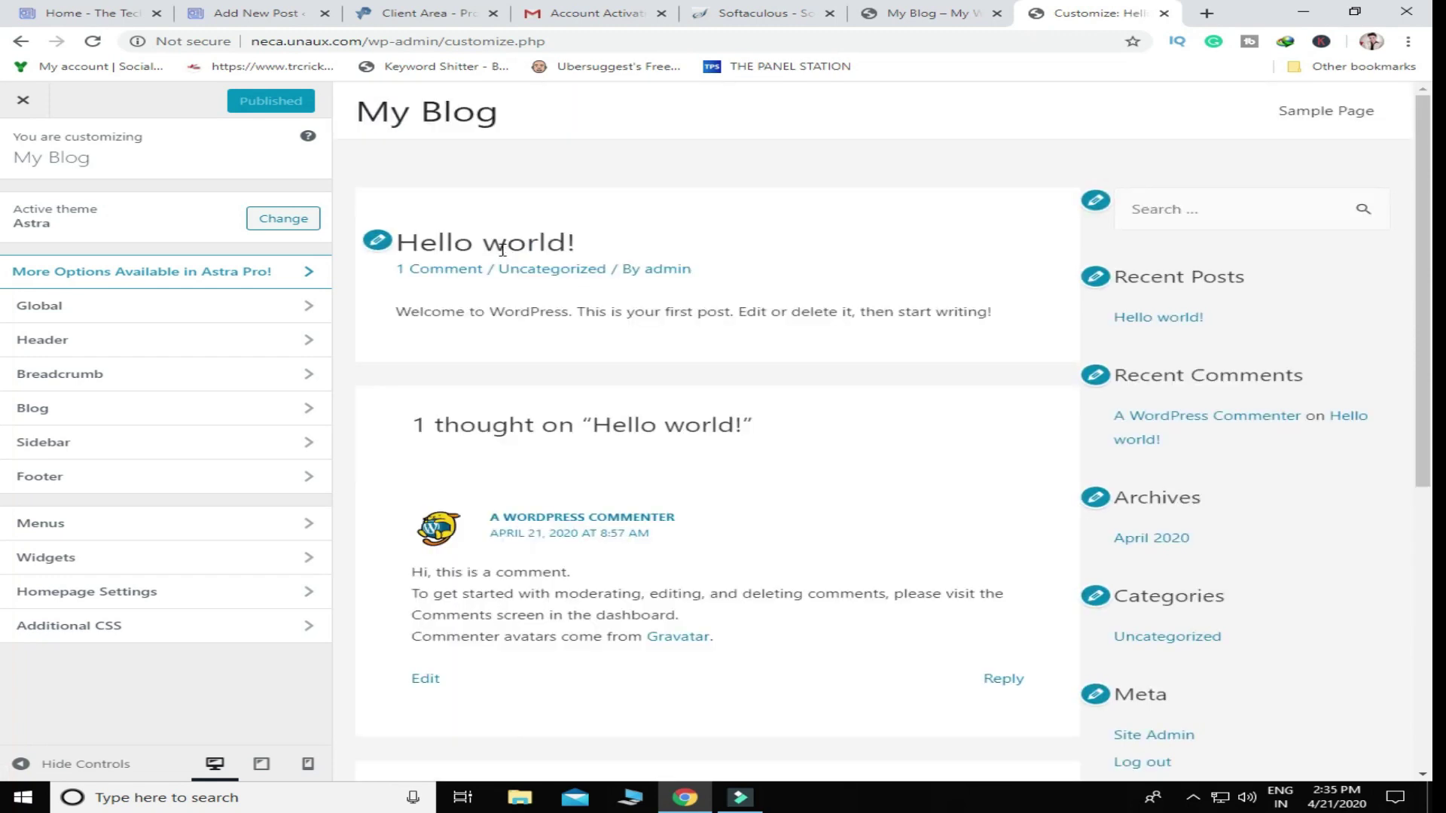
left_click(380, 243)
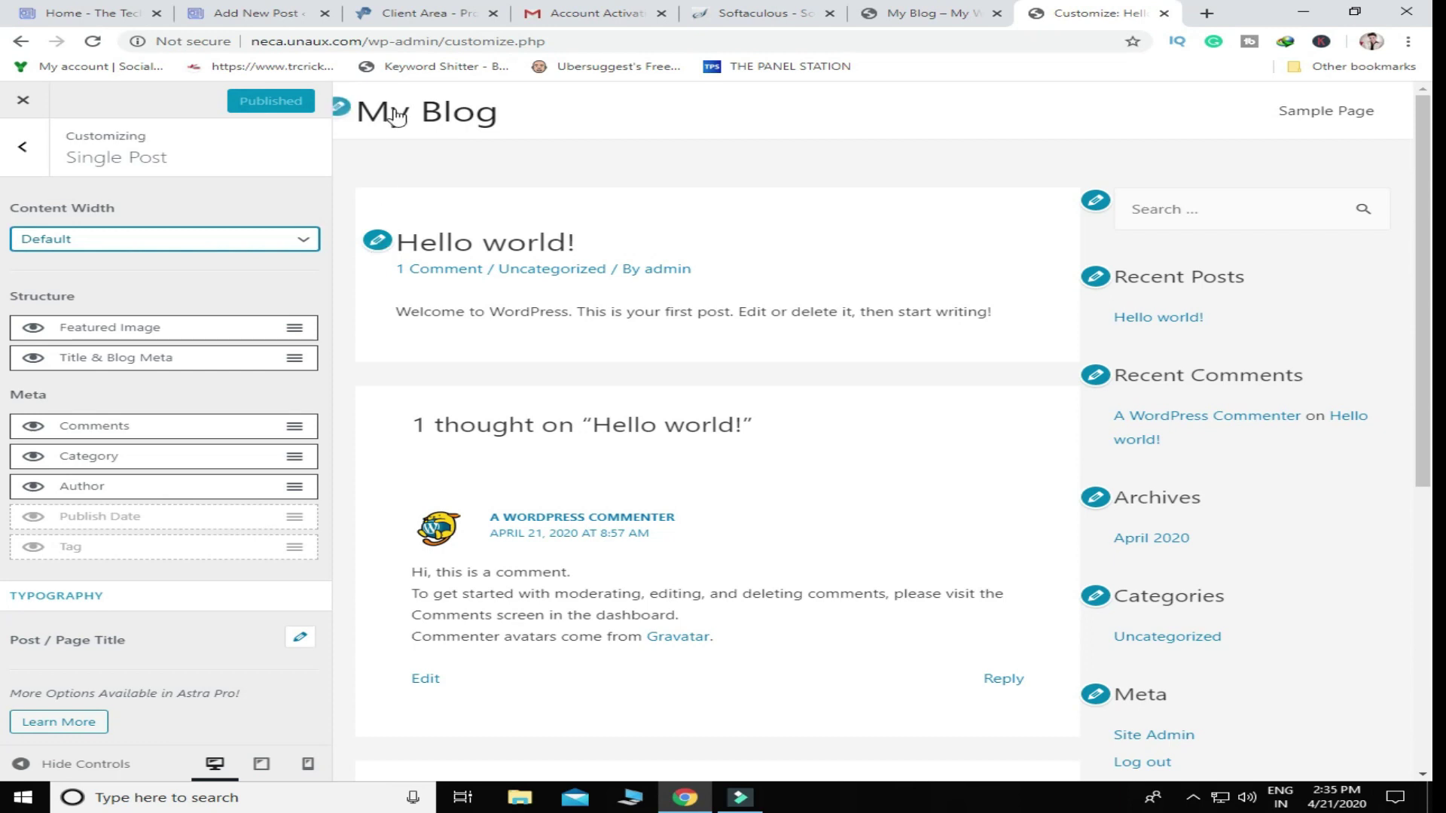
Step: Change the site title in the Site Identity settings to NEW EXCELLENT COMPUTER ACADEMY
left_click(341, 108)
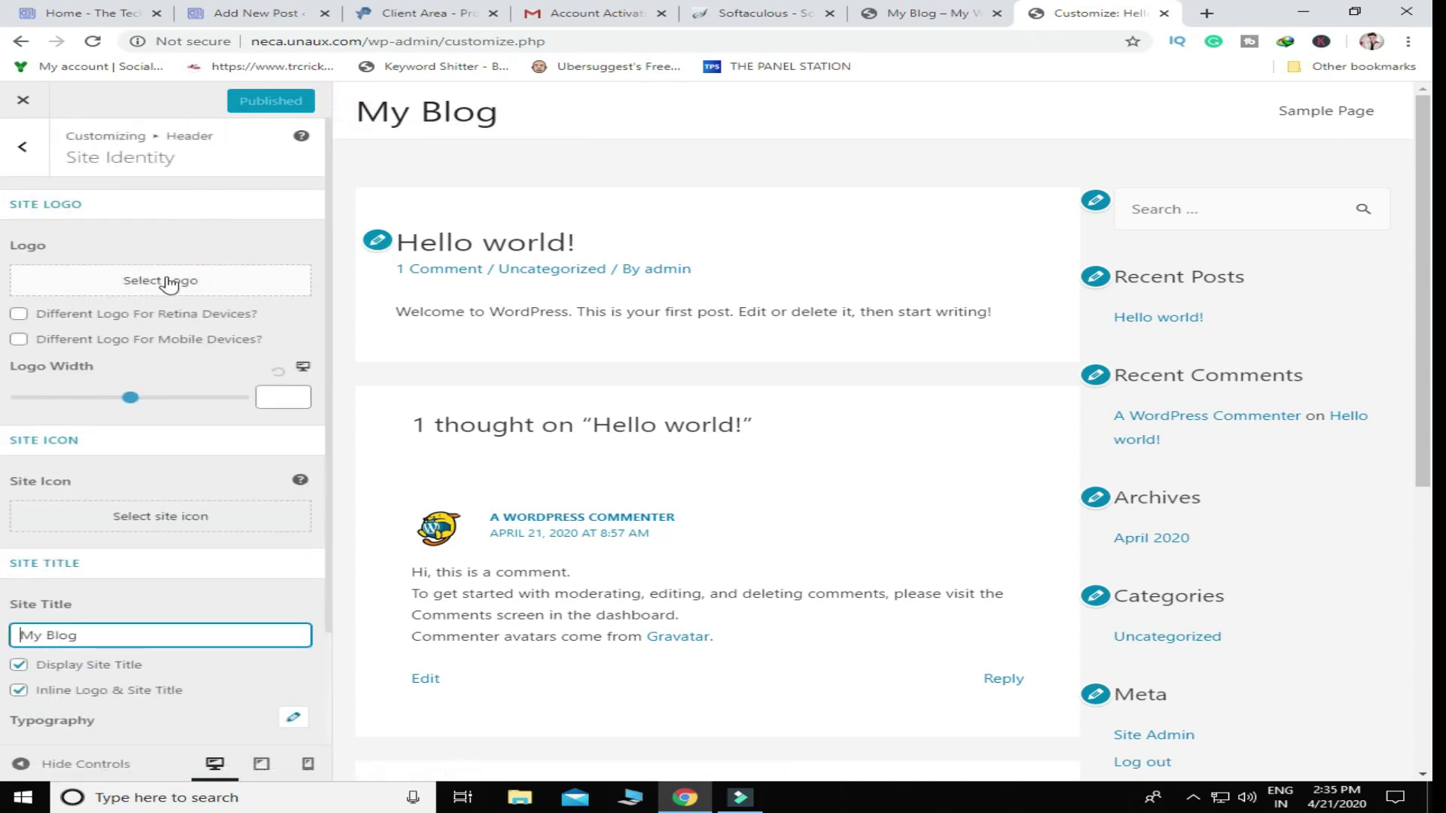
triple_click(119, 636)
type("n")
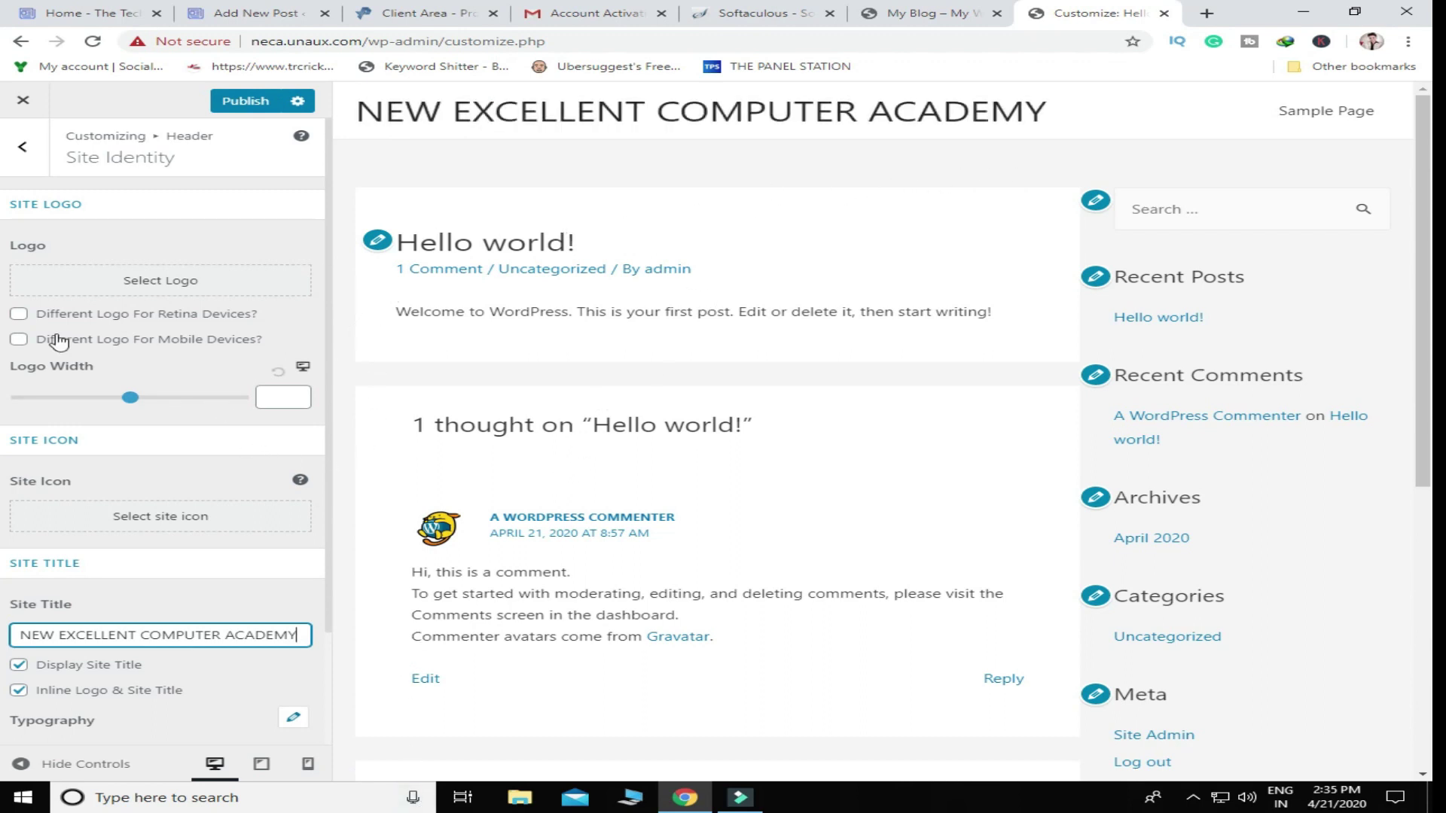
scroll(128, 388, "down", 2)
scroll(128, 459, "up", 2)
left_click(500, 168)
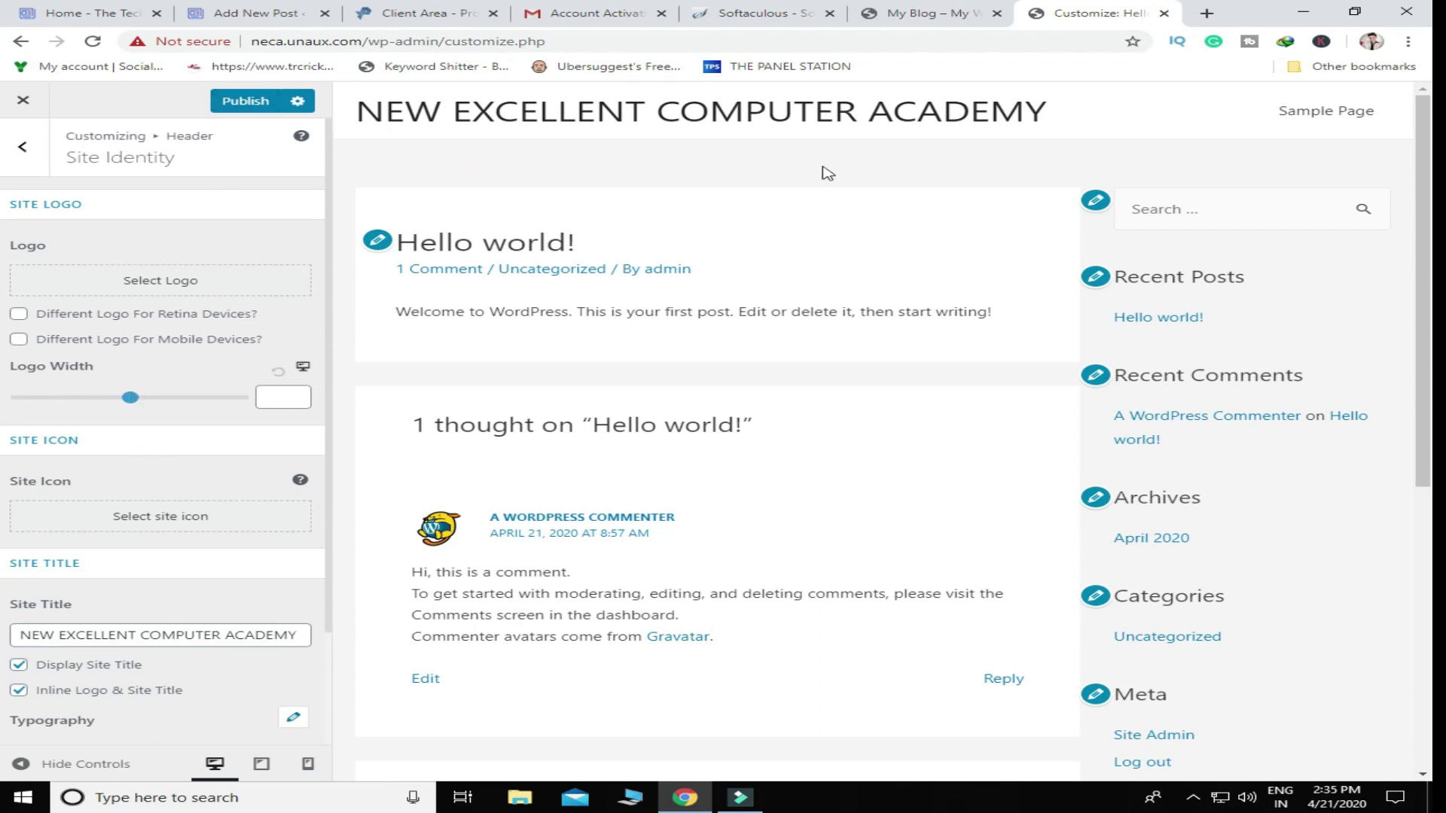
Step: Publish the customizer changes and reload the live homepage to check the new site title
left_click(251, 104)
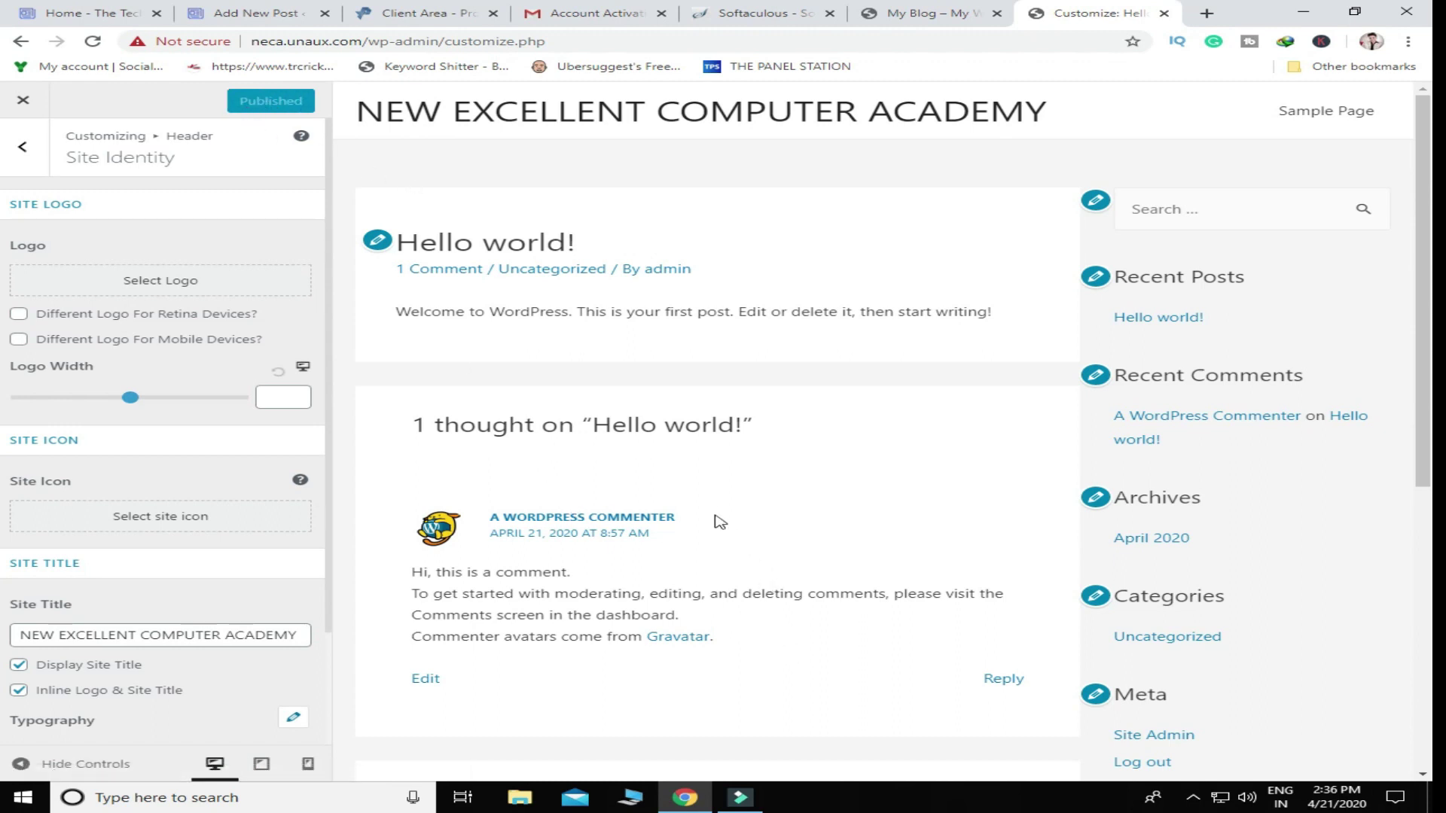
left_click(904, 13)
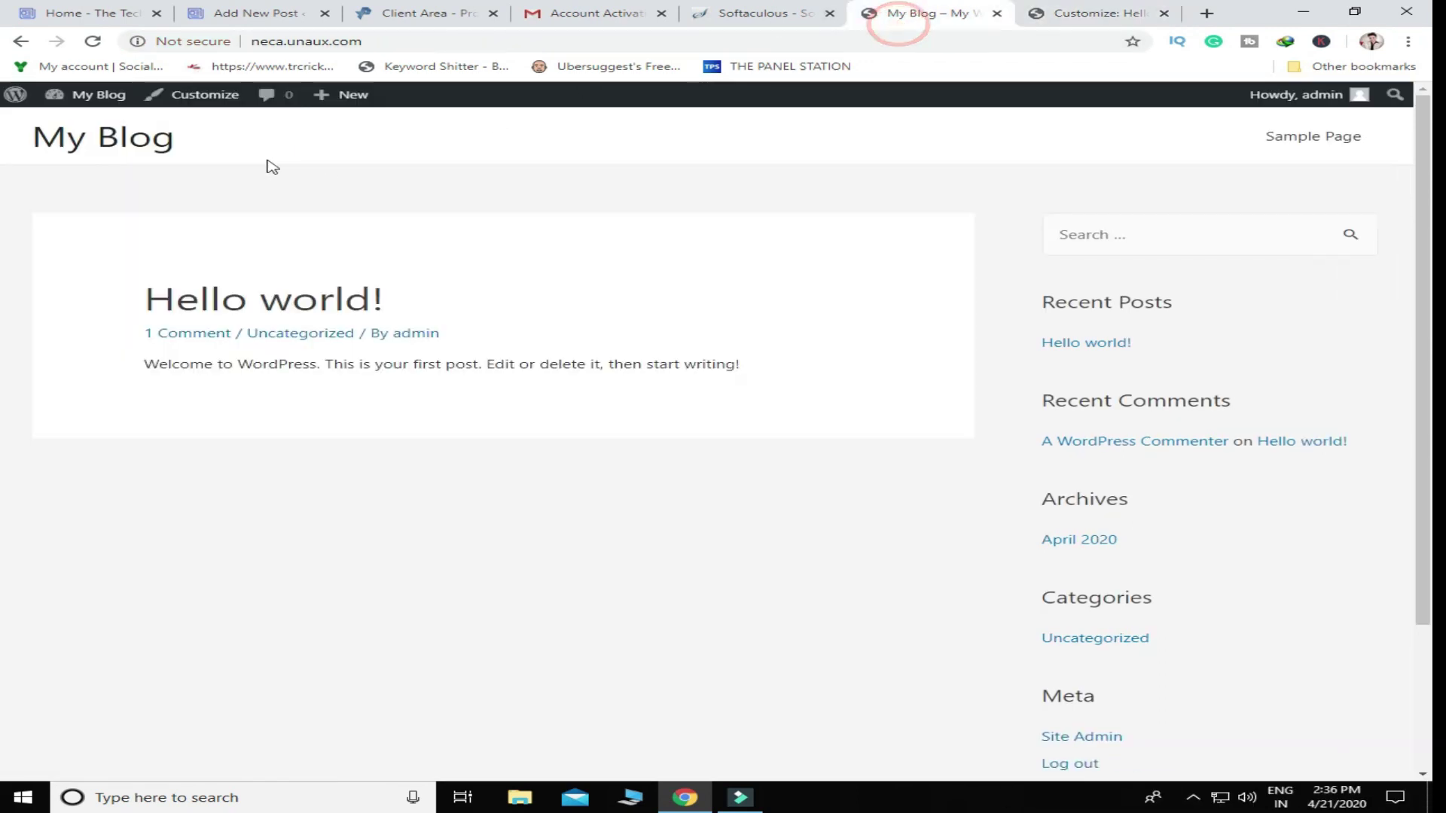
left_click(83, 44)
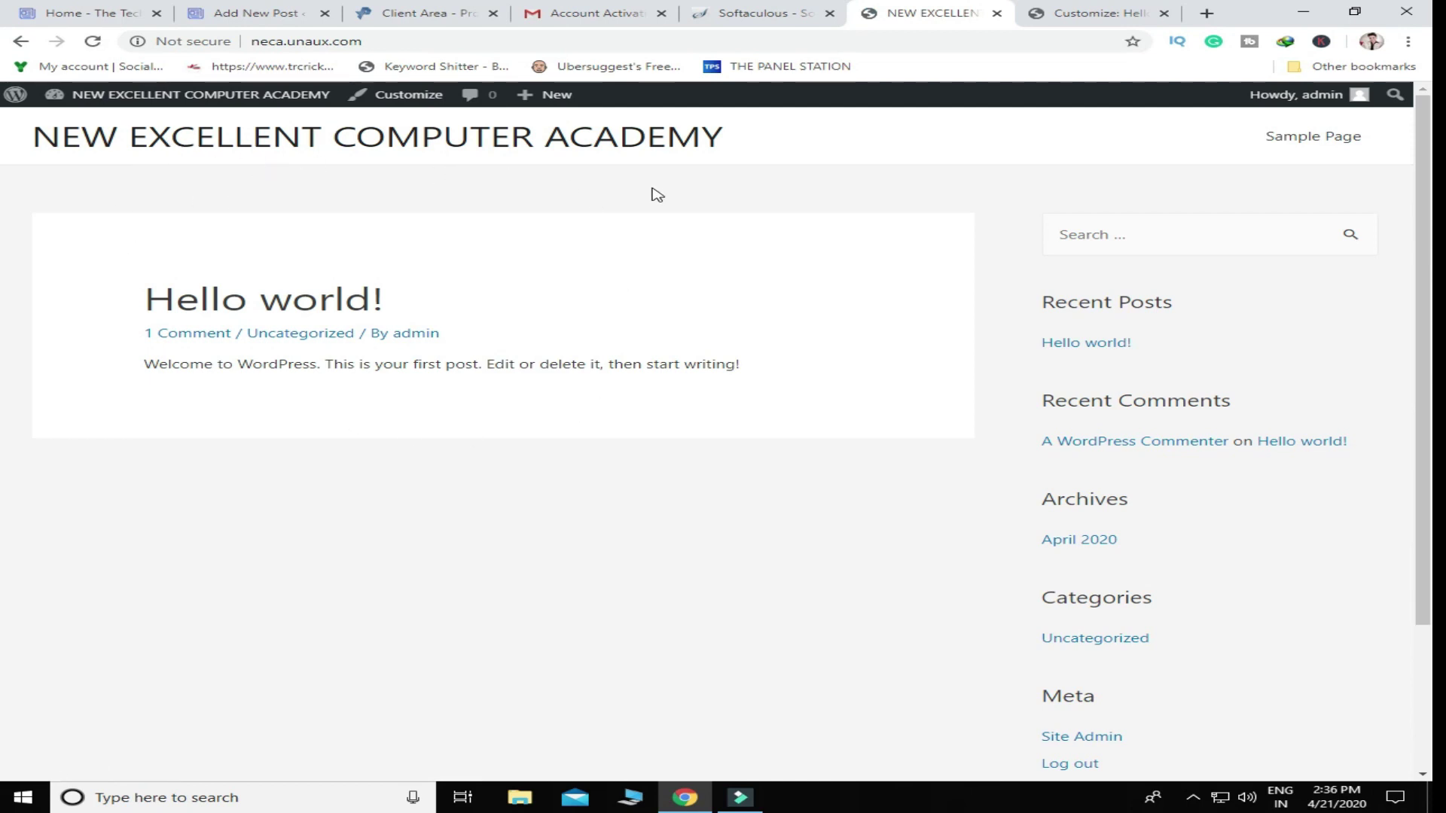
Step: Leave the customizer for the dashboard, start a new post, and dismiss the block editor's welcome guide
left_click(382, 107)
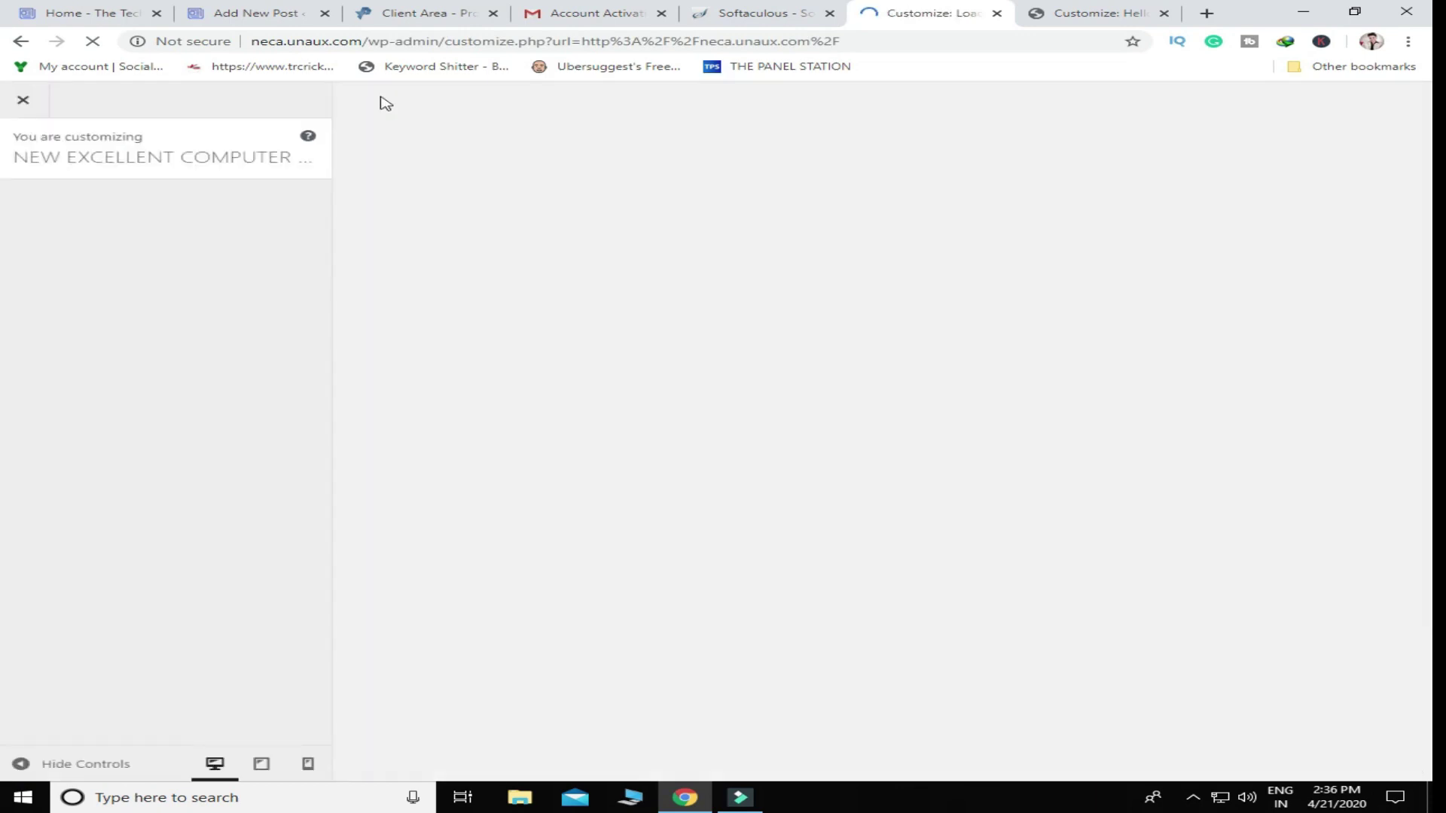
left_click(23, 99)
mouse_move(84, 94)
left_click(80, 120)
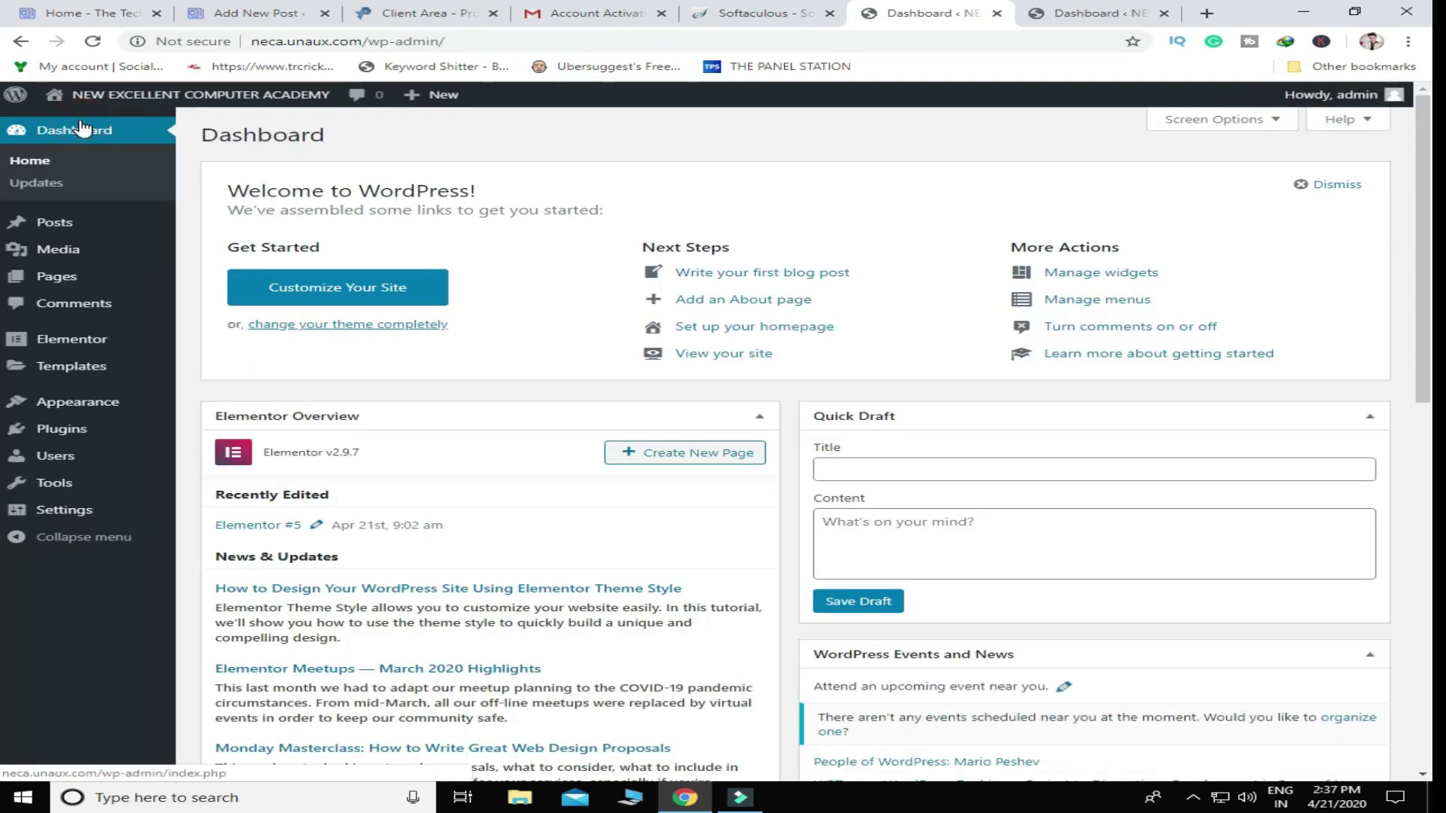
mouse_move(38, 229)
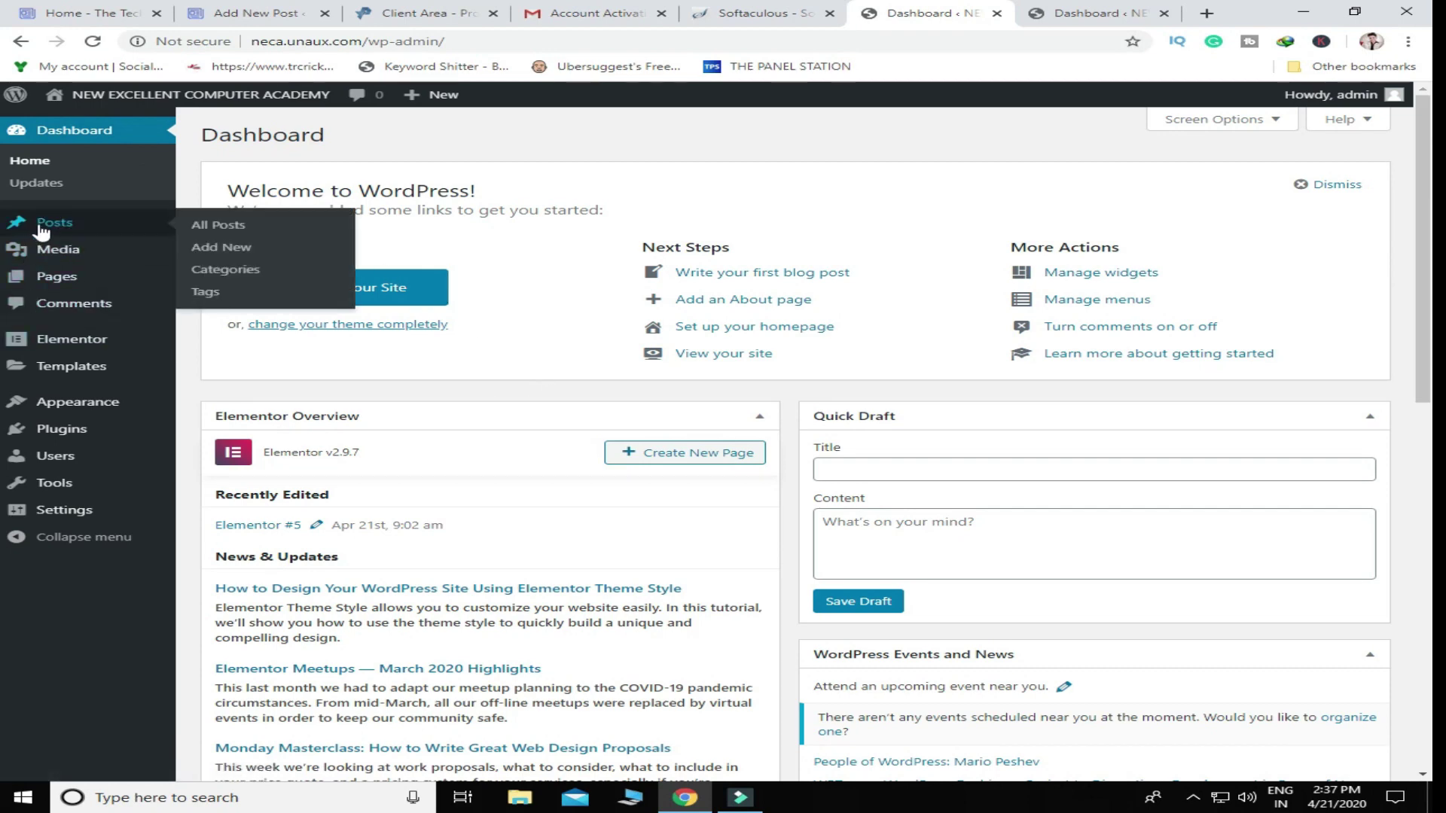
left_click(246, 249)
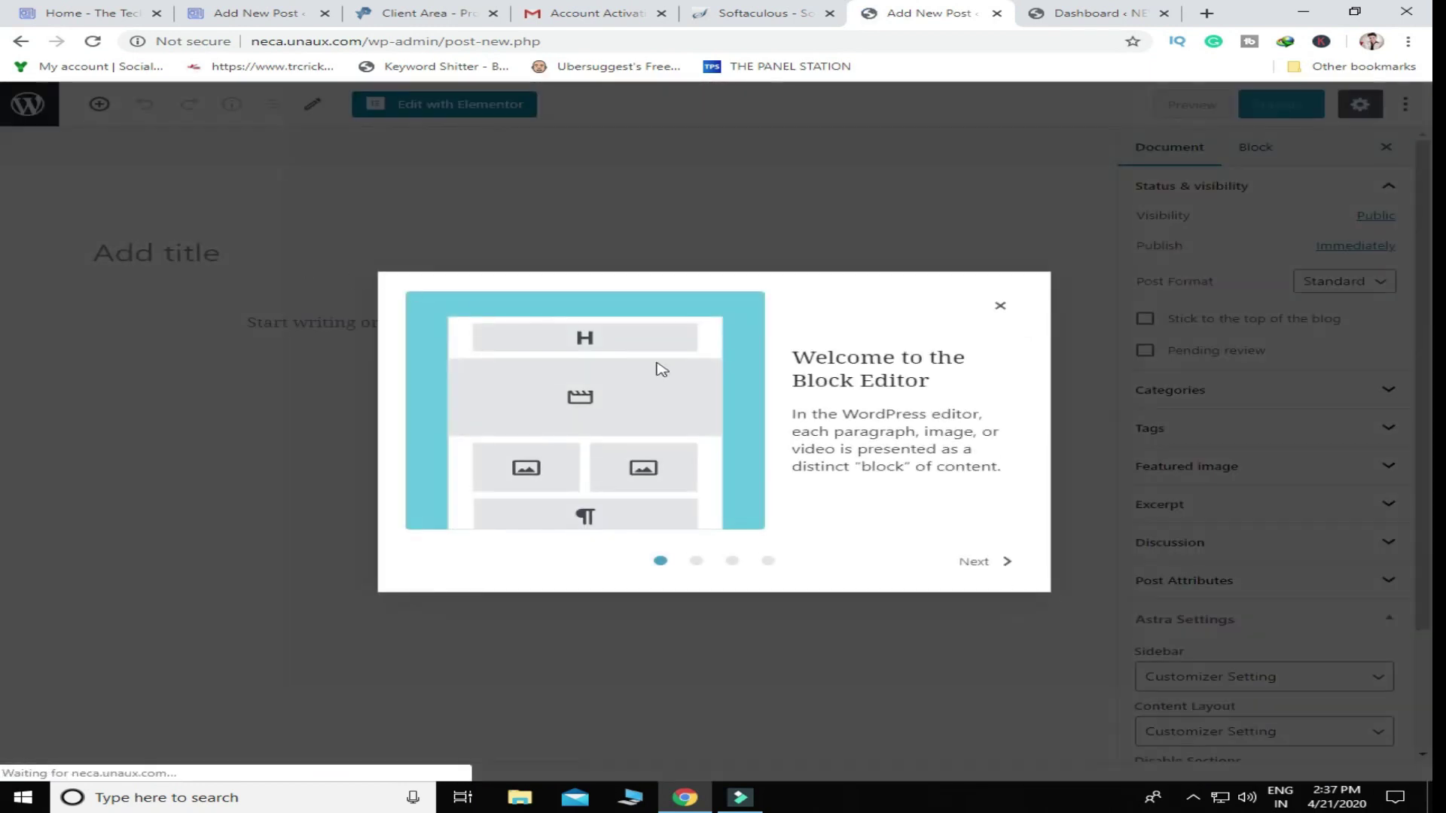
left_click(998, 307)
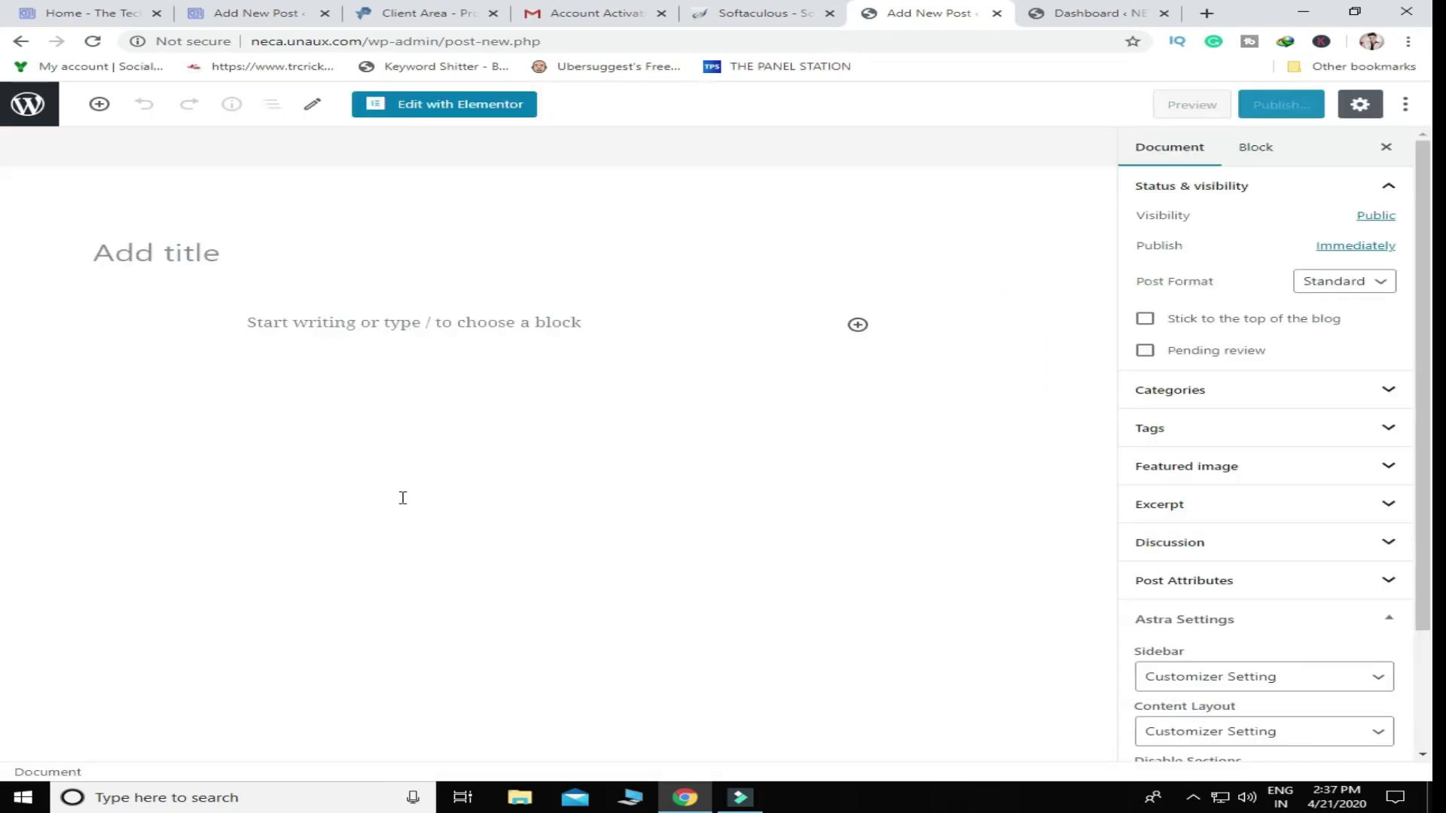
Step: Title the new post DONOT FORGET TO SUBSCRIBE
left_click(383, 391)
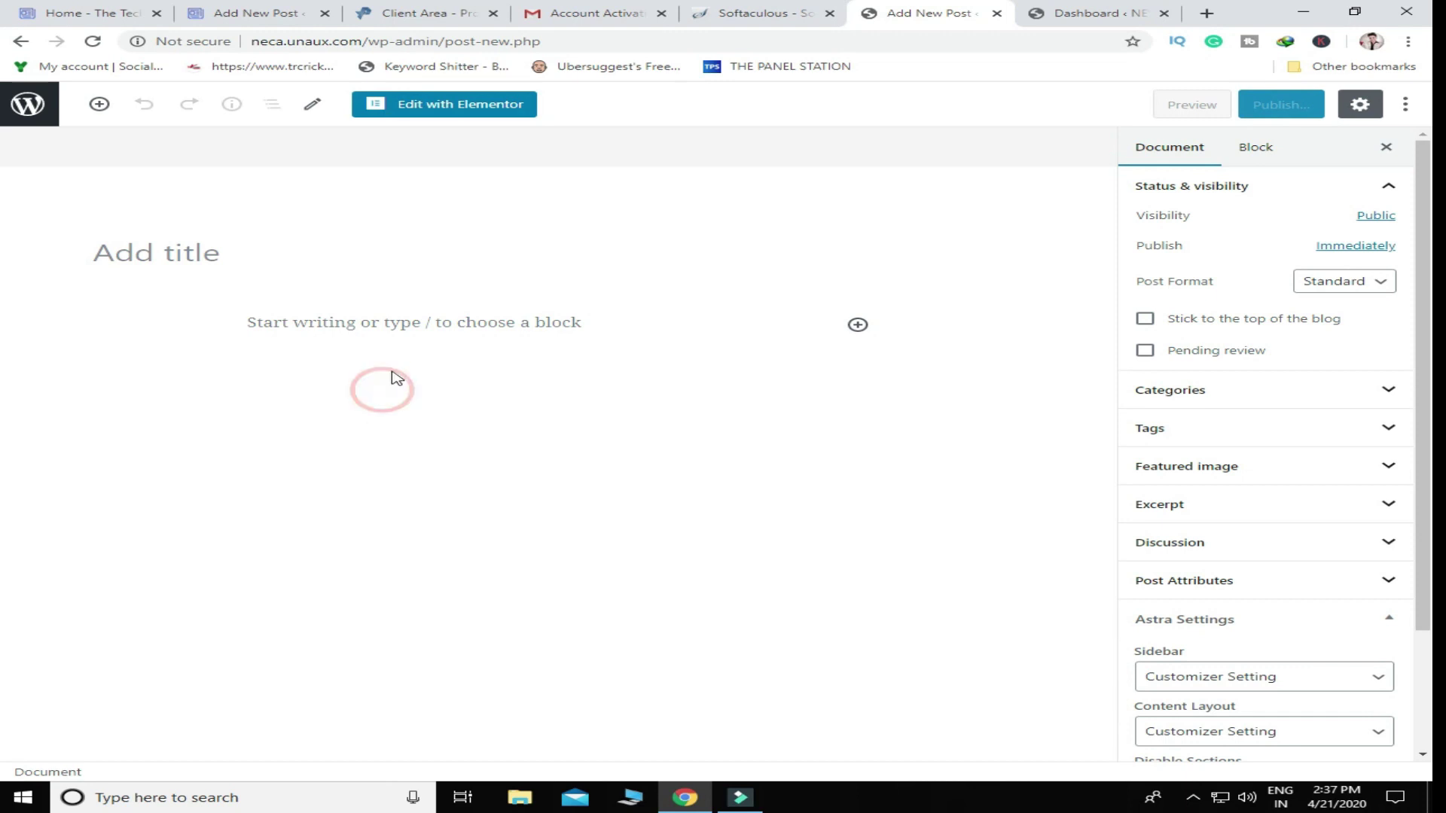
left_click(393, 331)
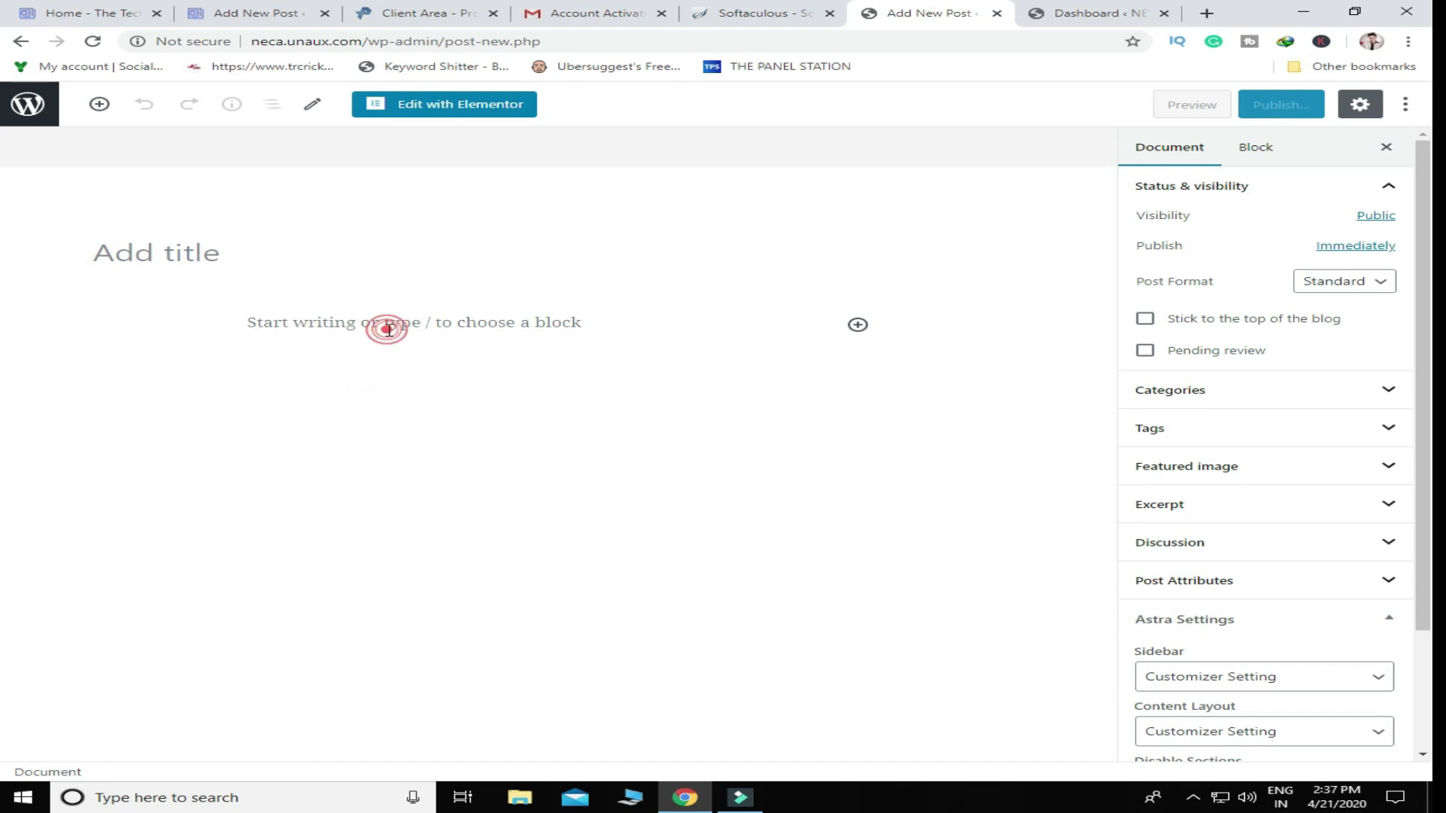
left_click(196, 250)
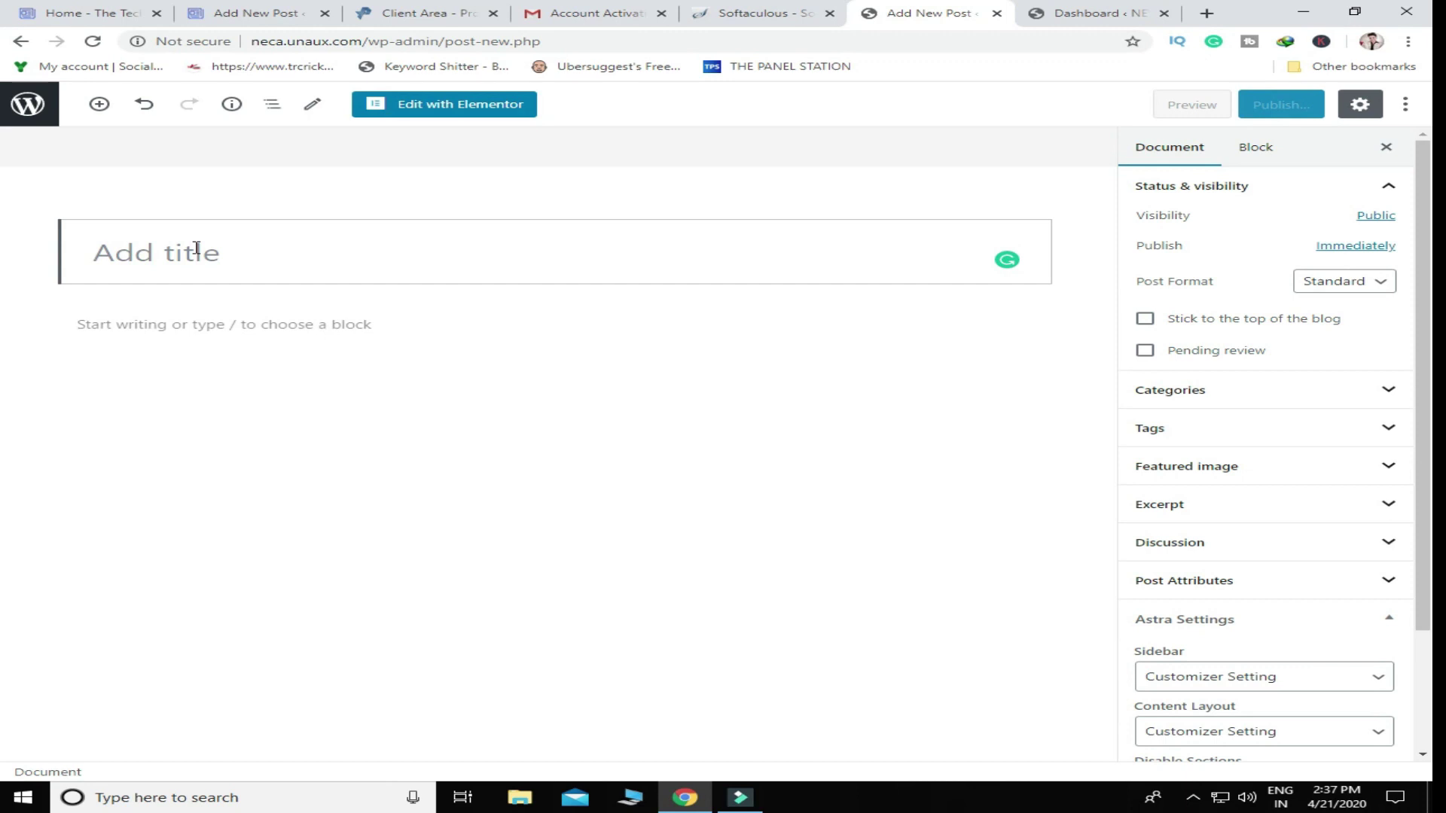
type("W")
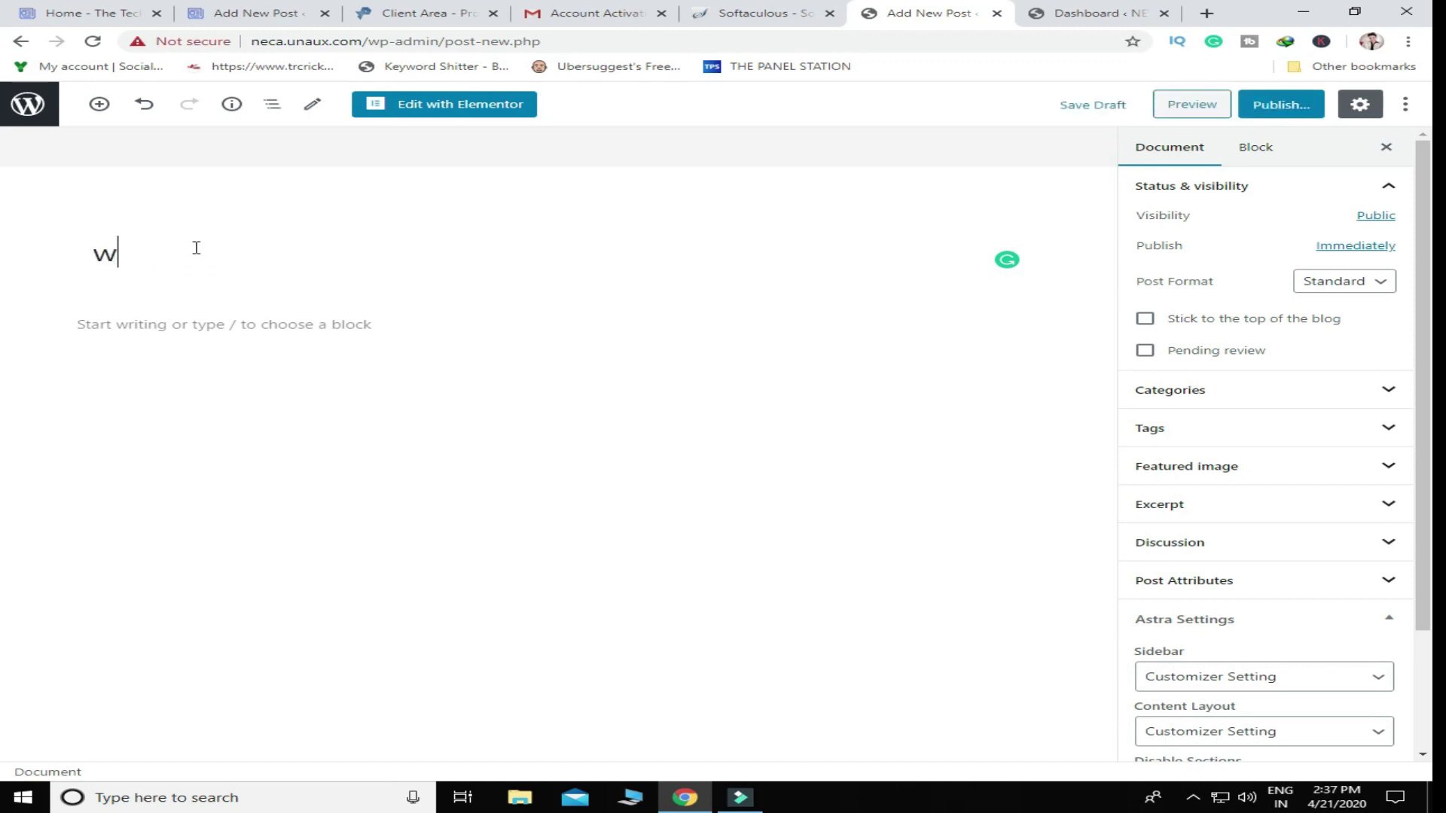
key("BackSpace")
key("BackSpace")
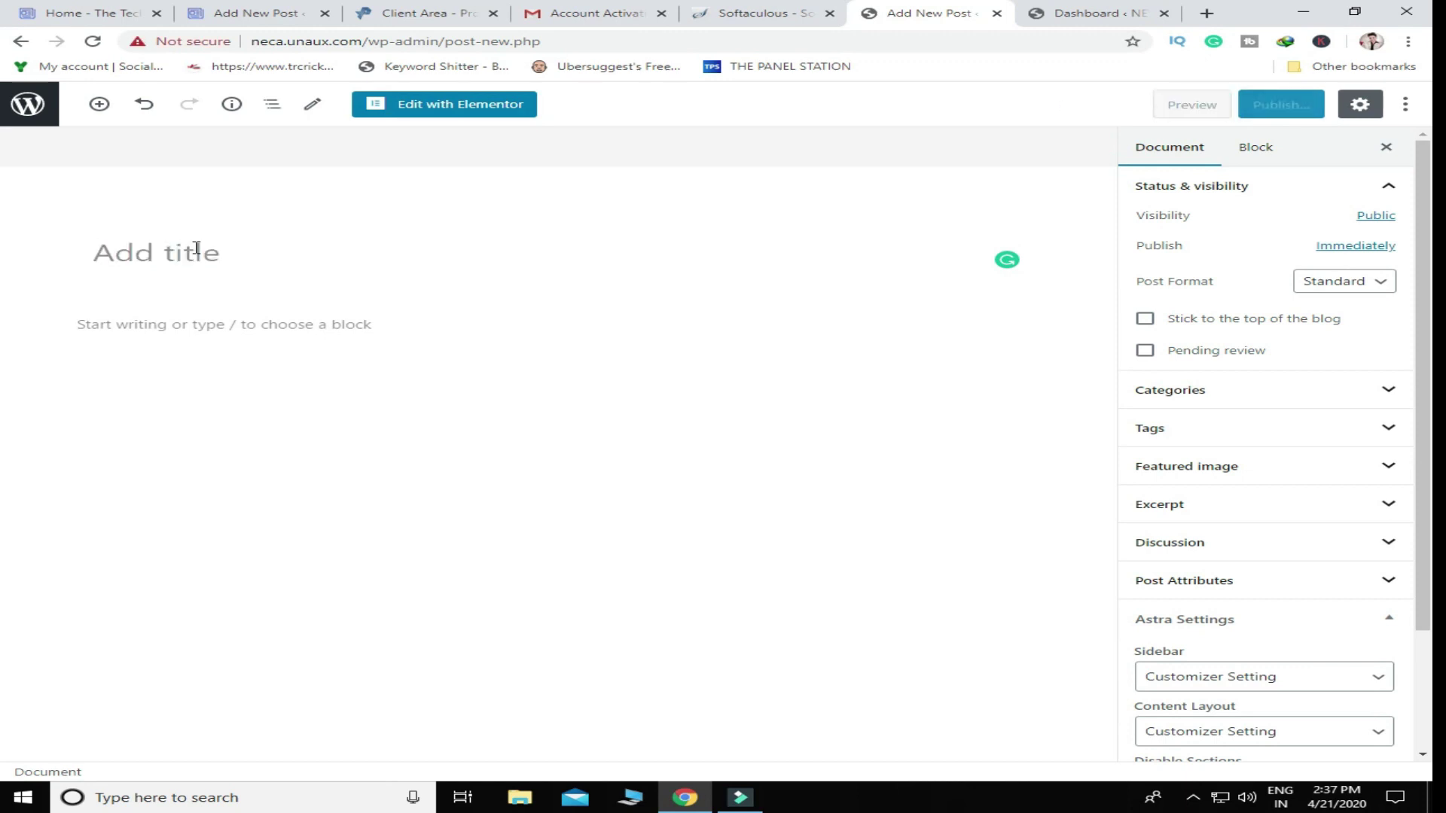
type("D")
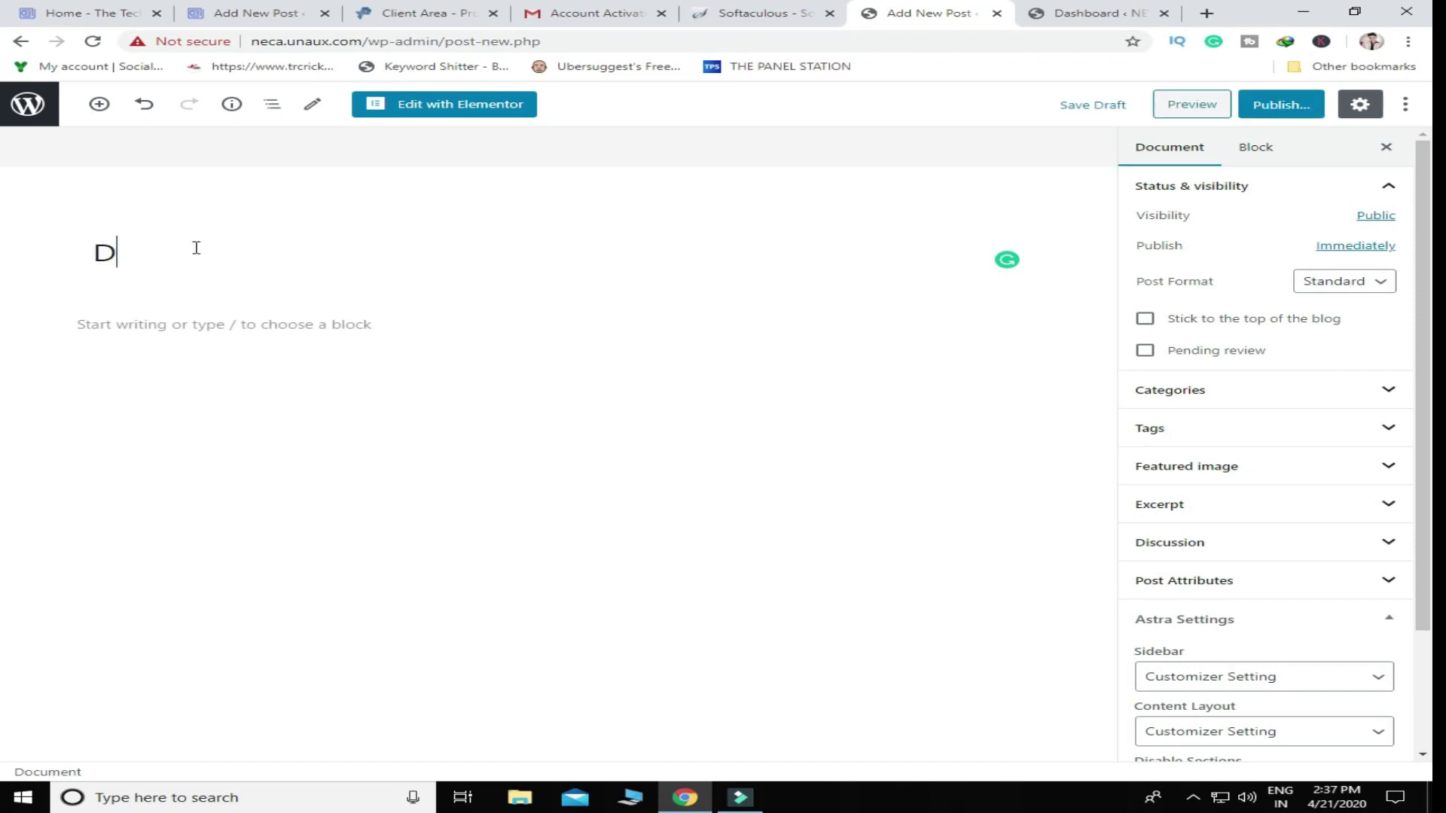
type("ONOT")
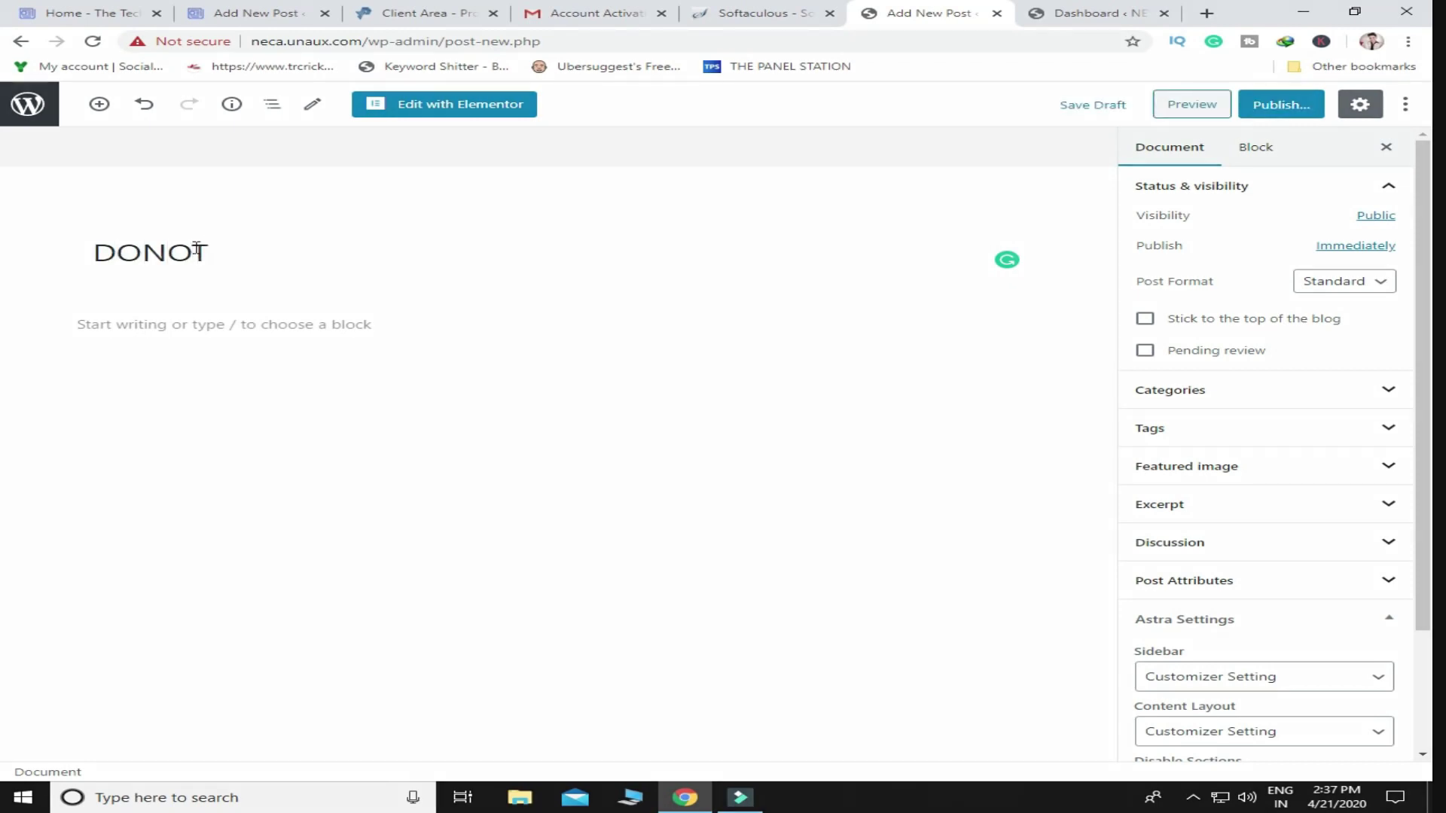
type(" FORGET TO S")
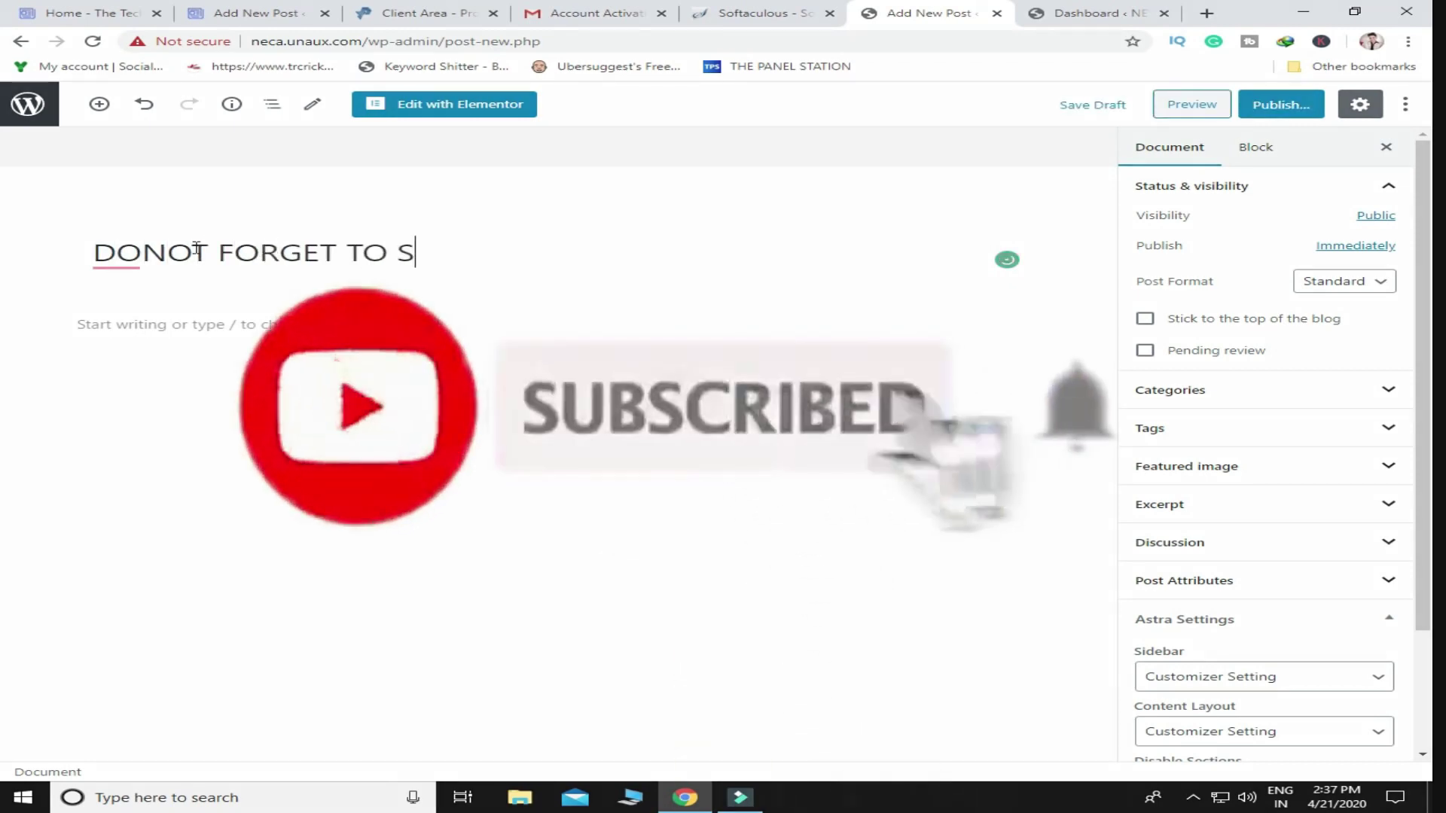
type("UBSCRIBE")
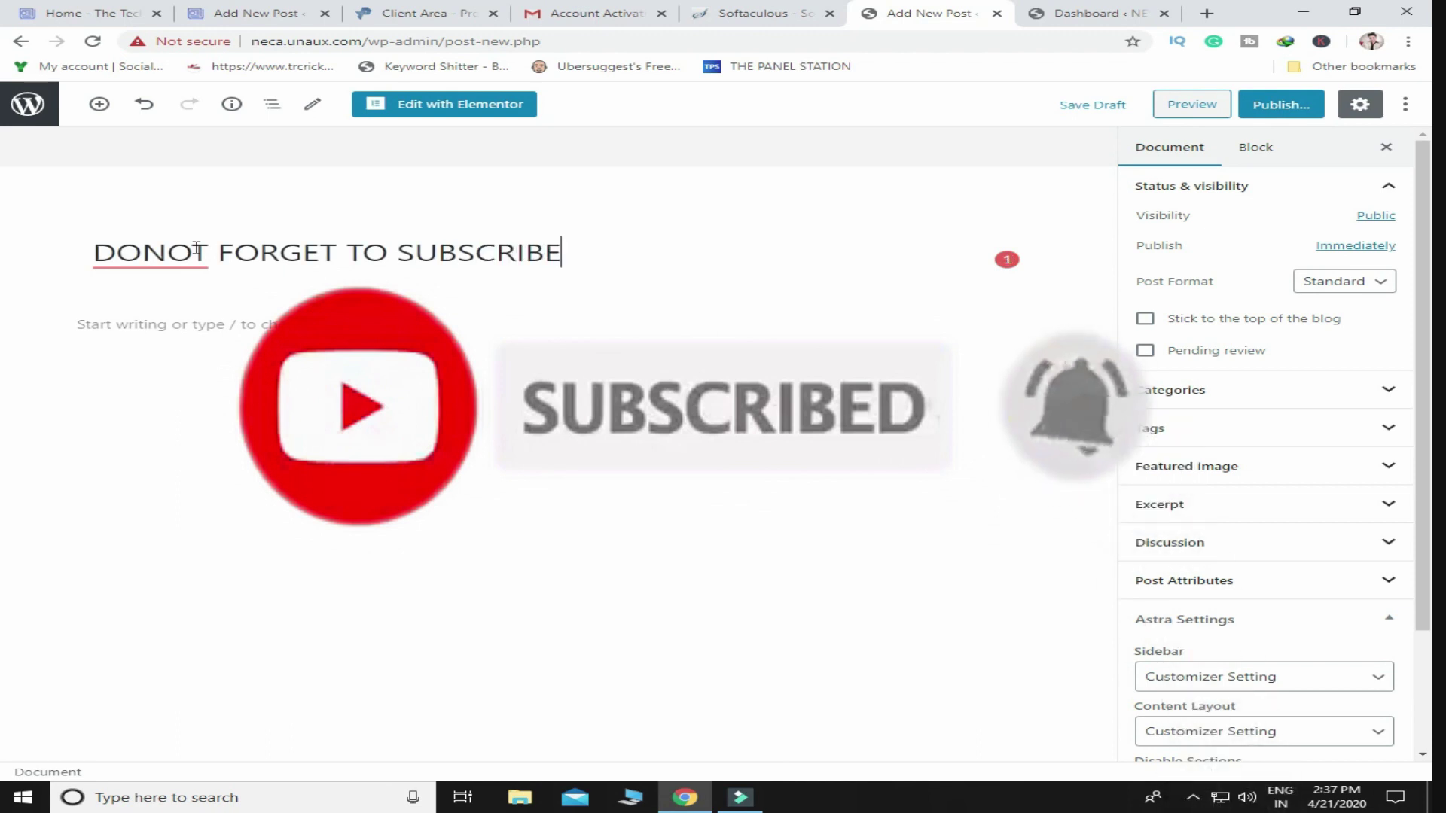
Step: Add a paragraph with the sample text HFGHFD below the post title
left_click(263, 439)
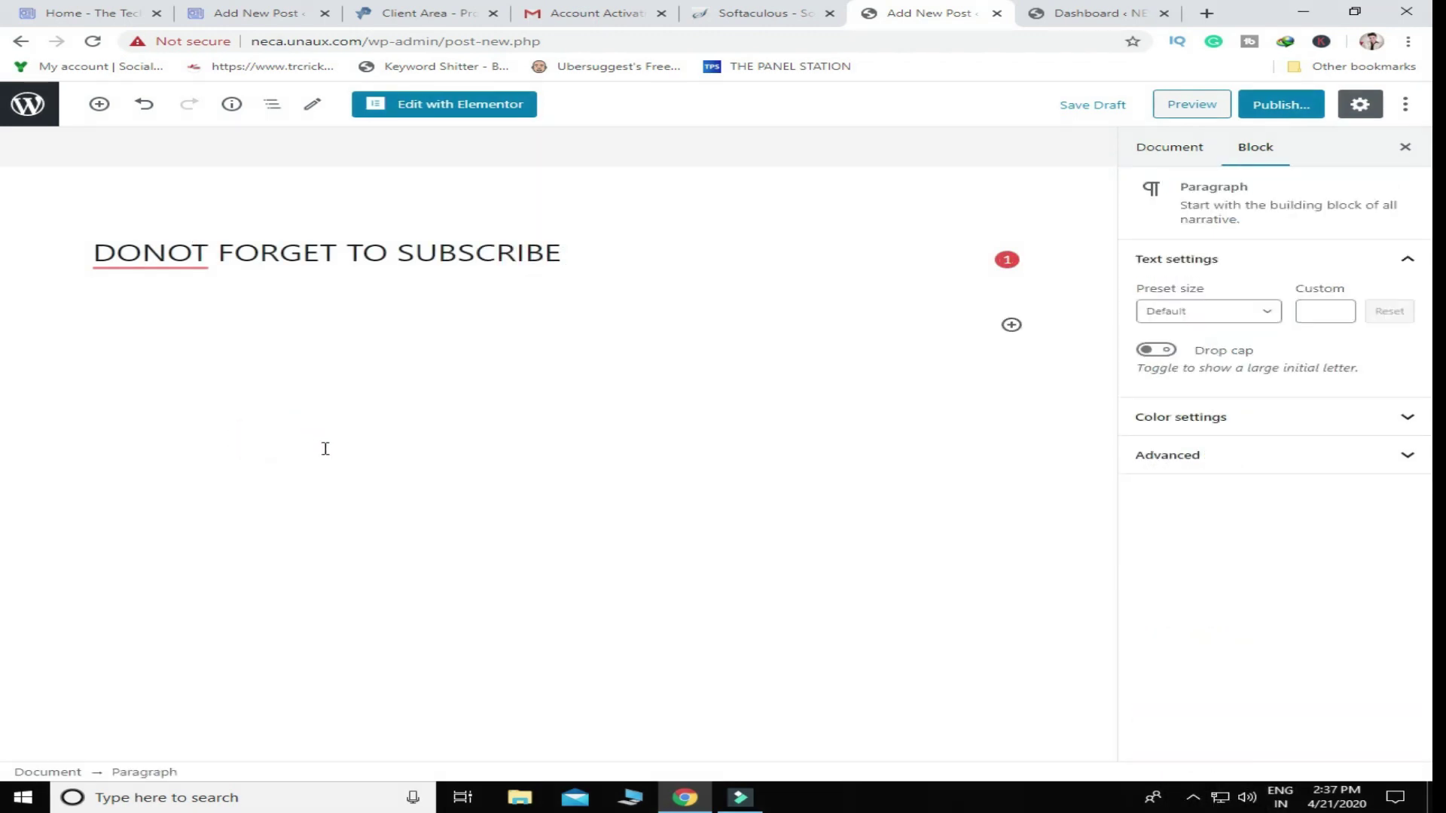
left_click(391, 412)
left_click(278, 377)
left_click(285, 333)
type("HFGHFD")
left_click(472, 504)
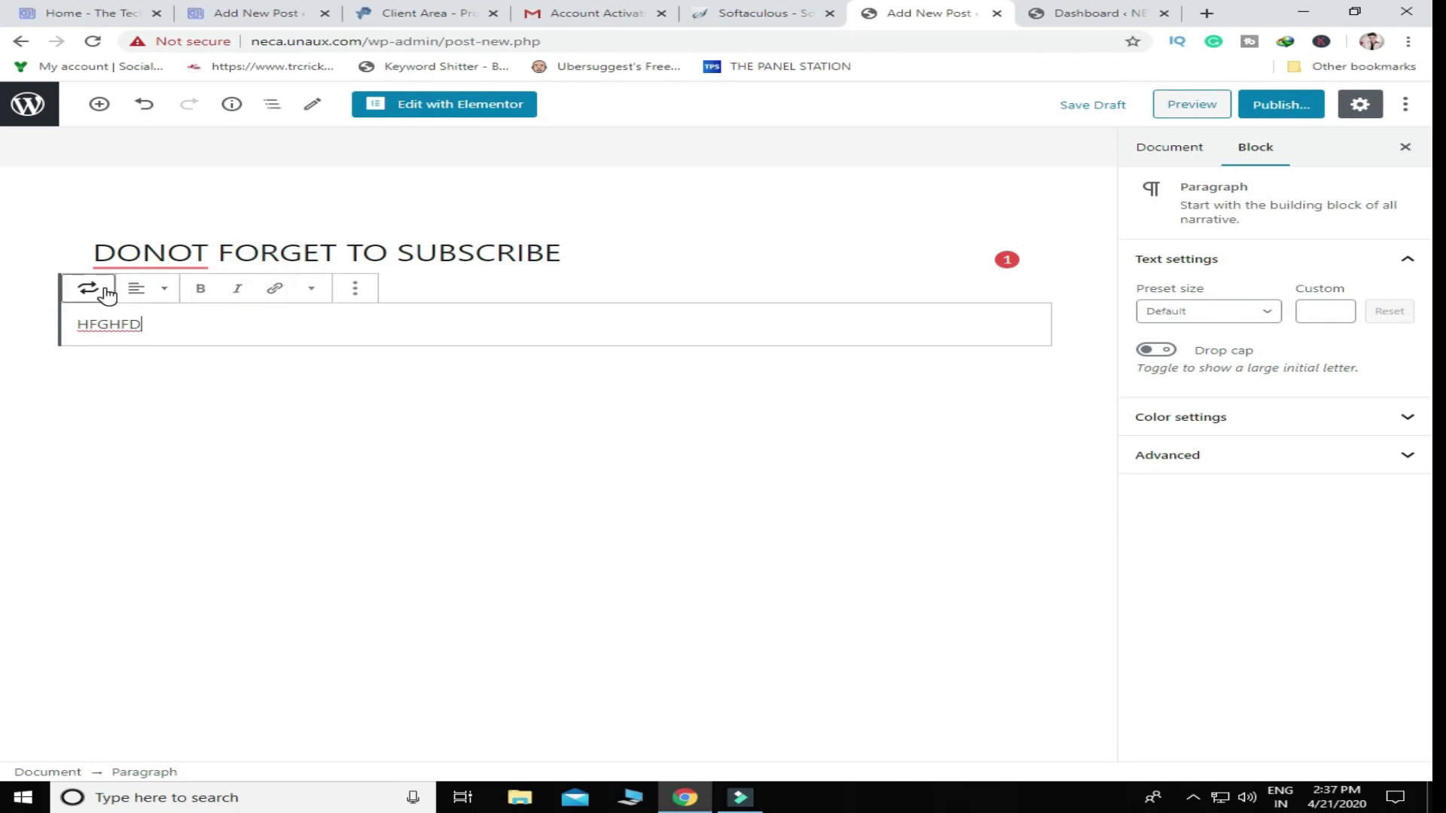
Step: Look over the paragraph block's options and publish the post
left_click(357, 288)
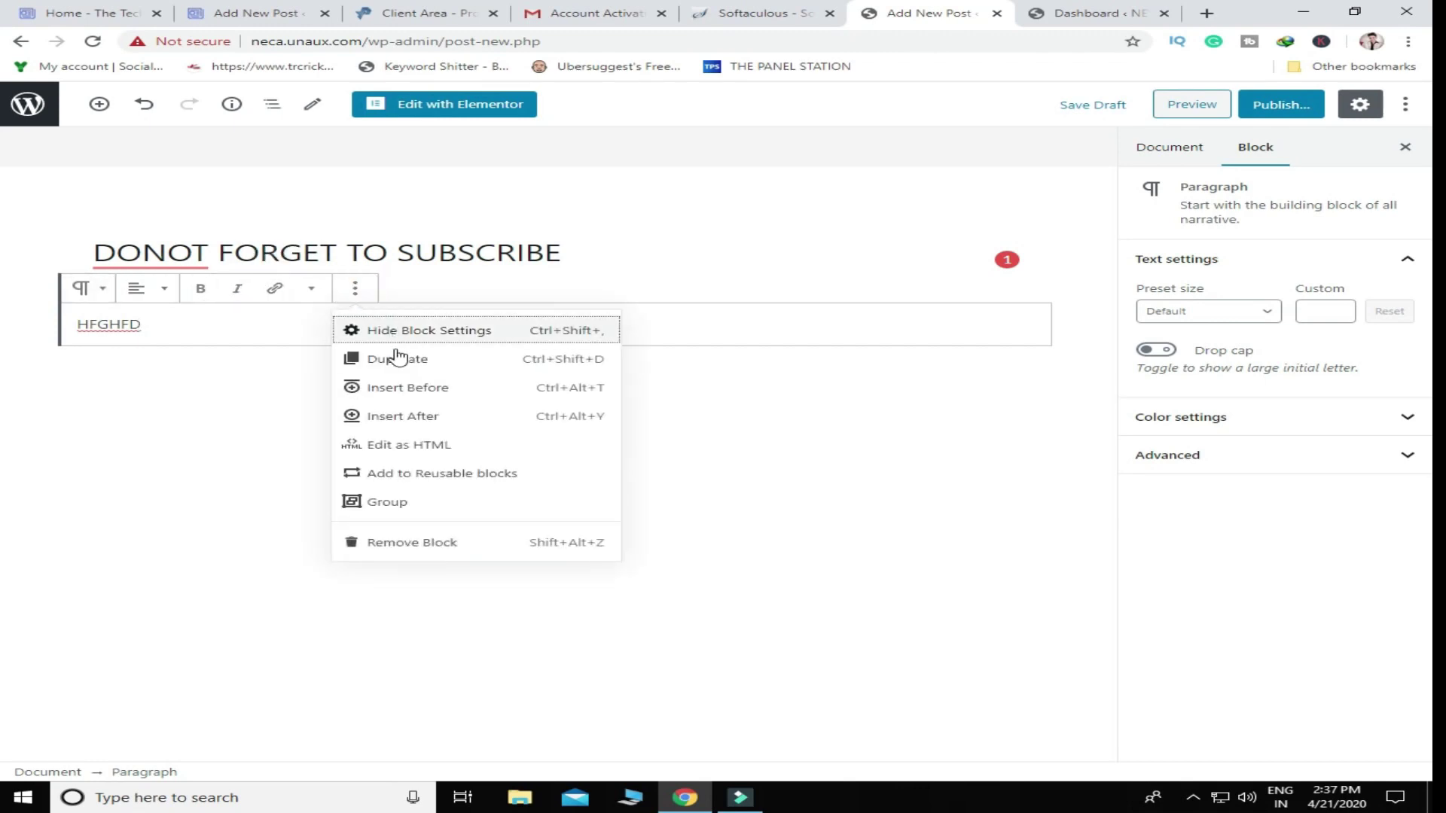
left_click(753, 529)
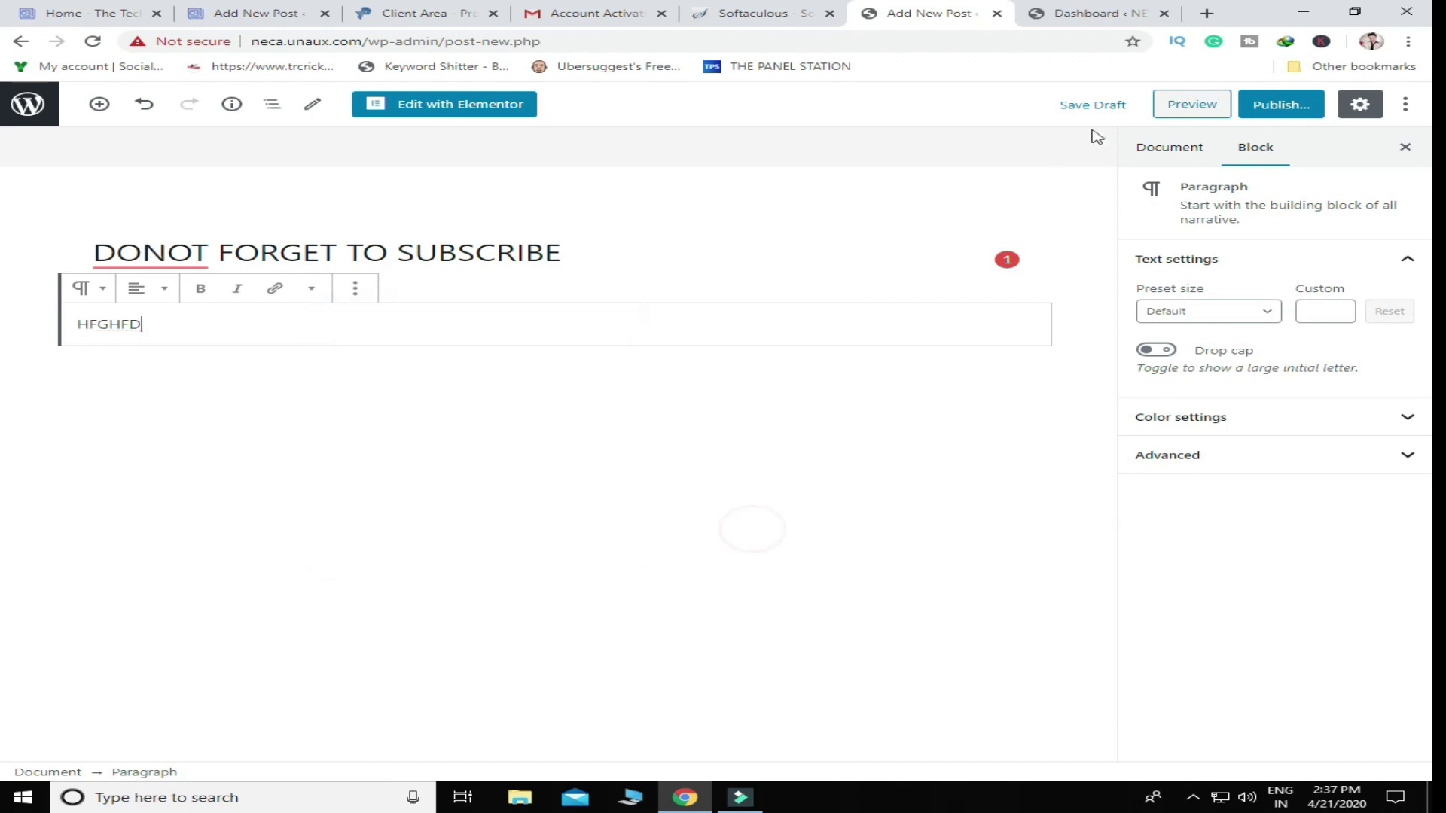
left_click(1277, 107)
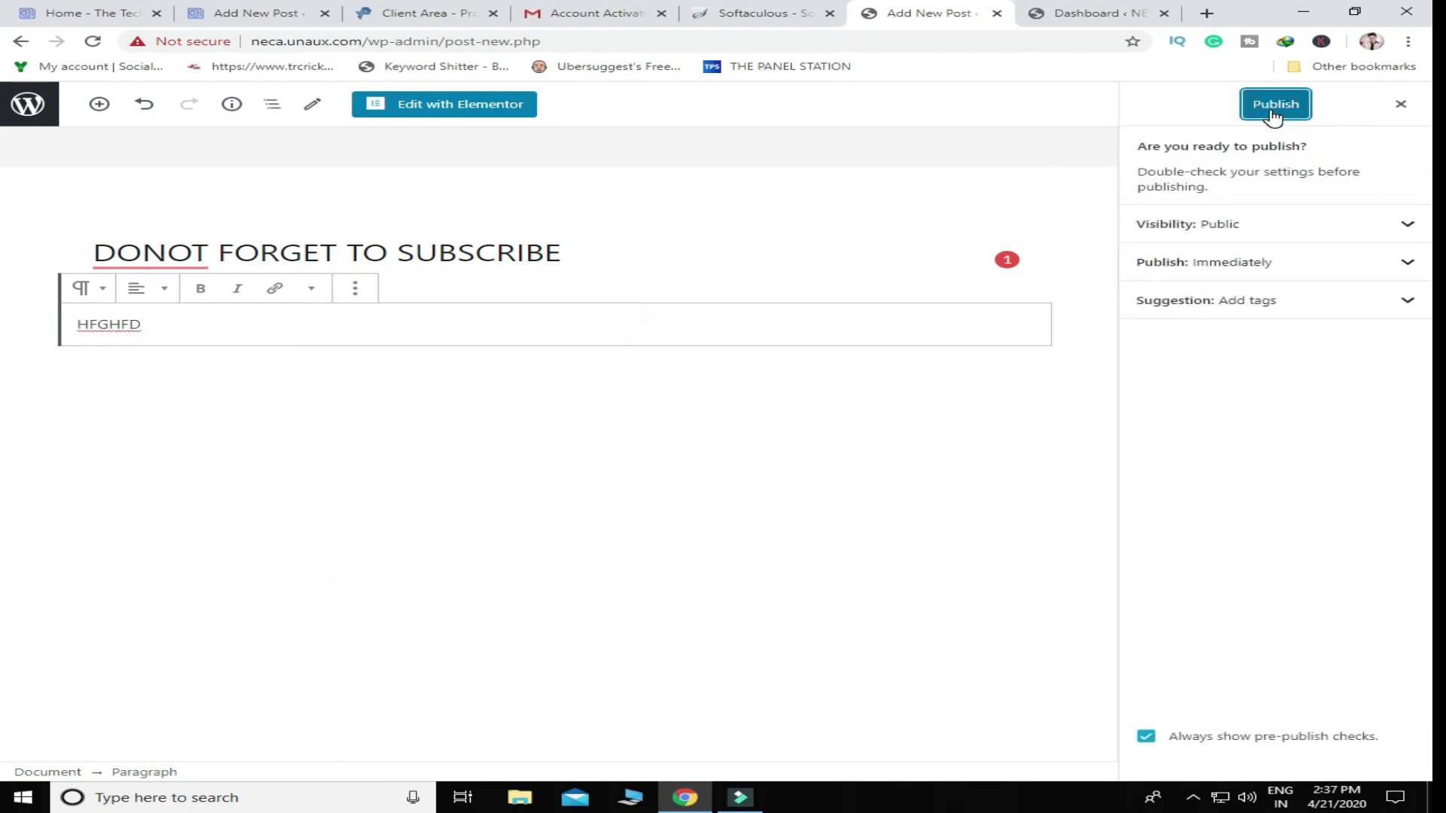
left_click(1272, 110)
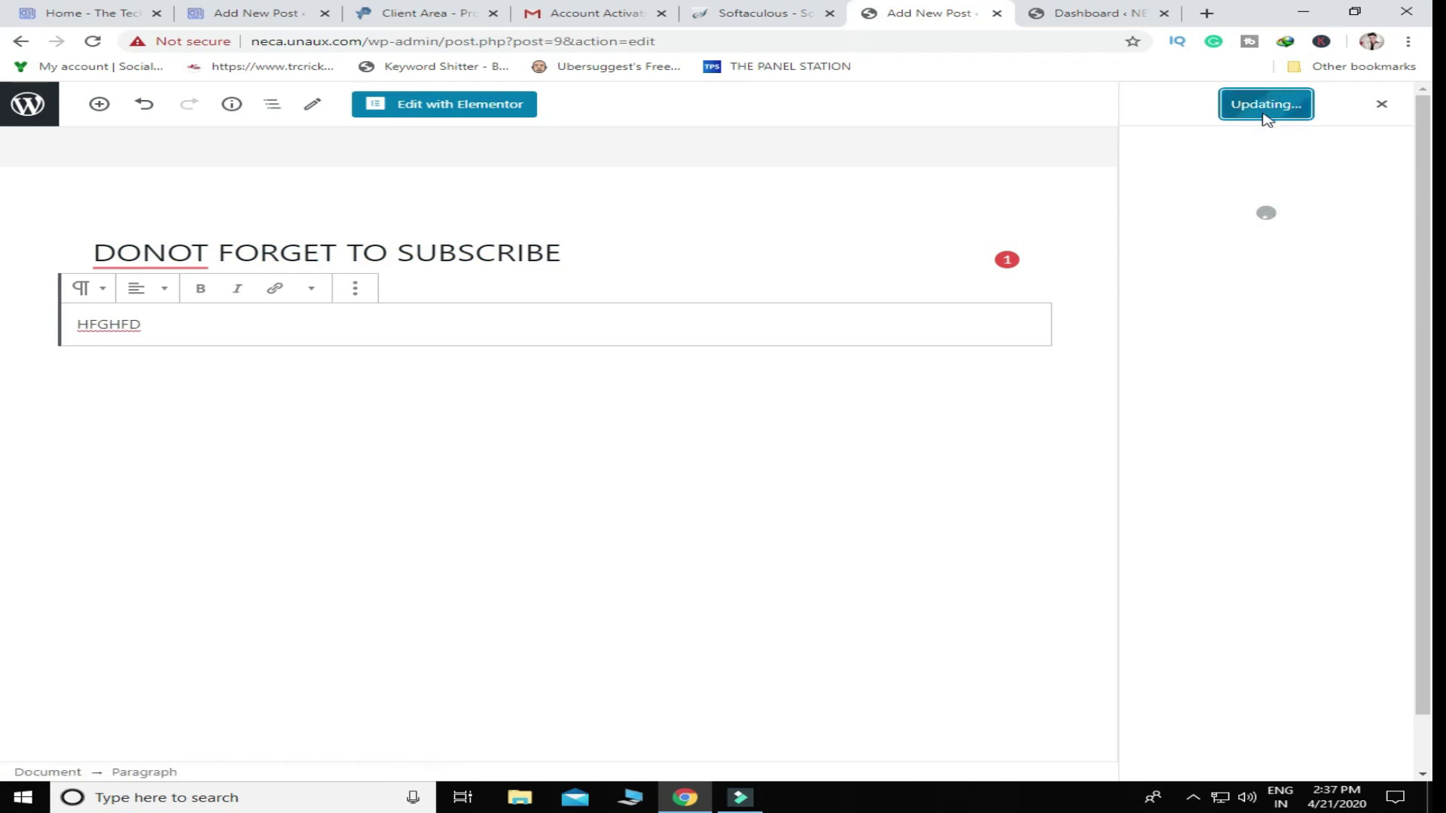
Step: View the DONOT FORGET TO SUBSCRIBE post on the live site down to its comment form, and return to its editor, closing the publish panel
left_click(1043, 12)
left_click(789, 9)
left_click(1092, 12)
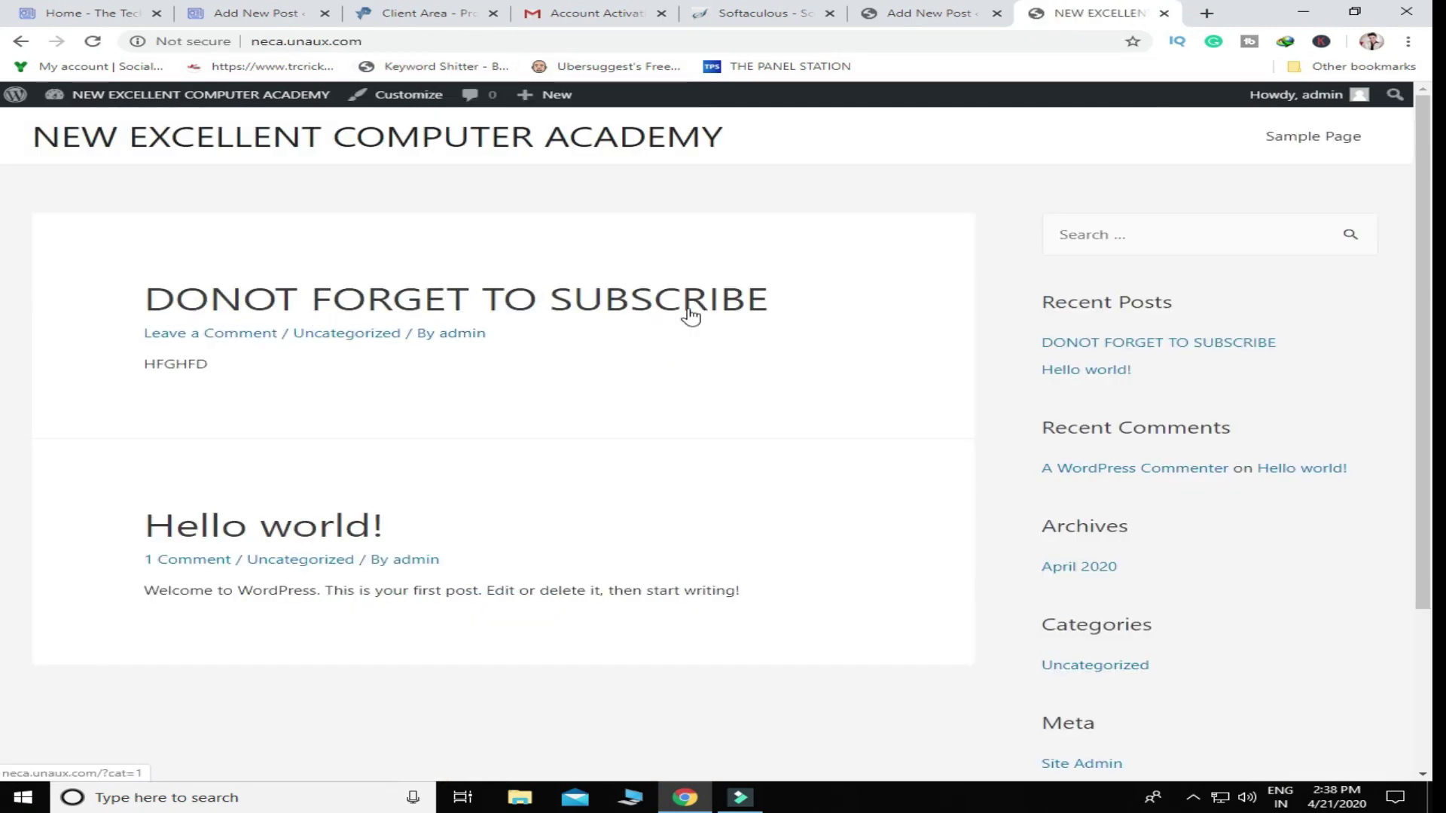
left_click(484, 309)
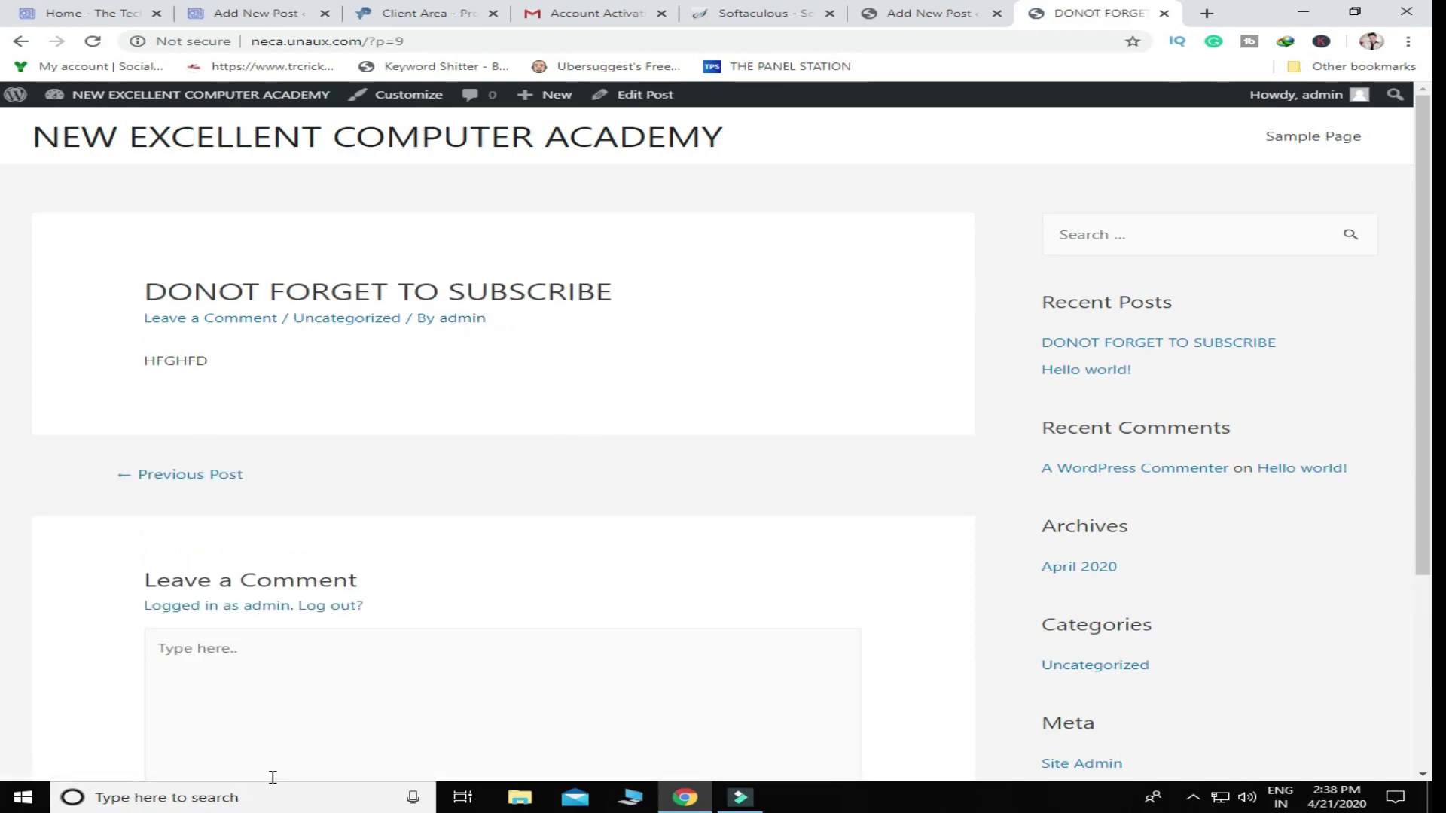
scroll(251, 497, "down", 4)
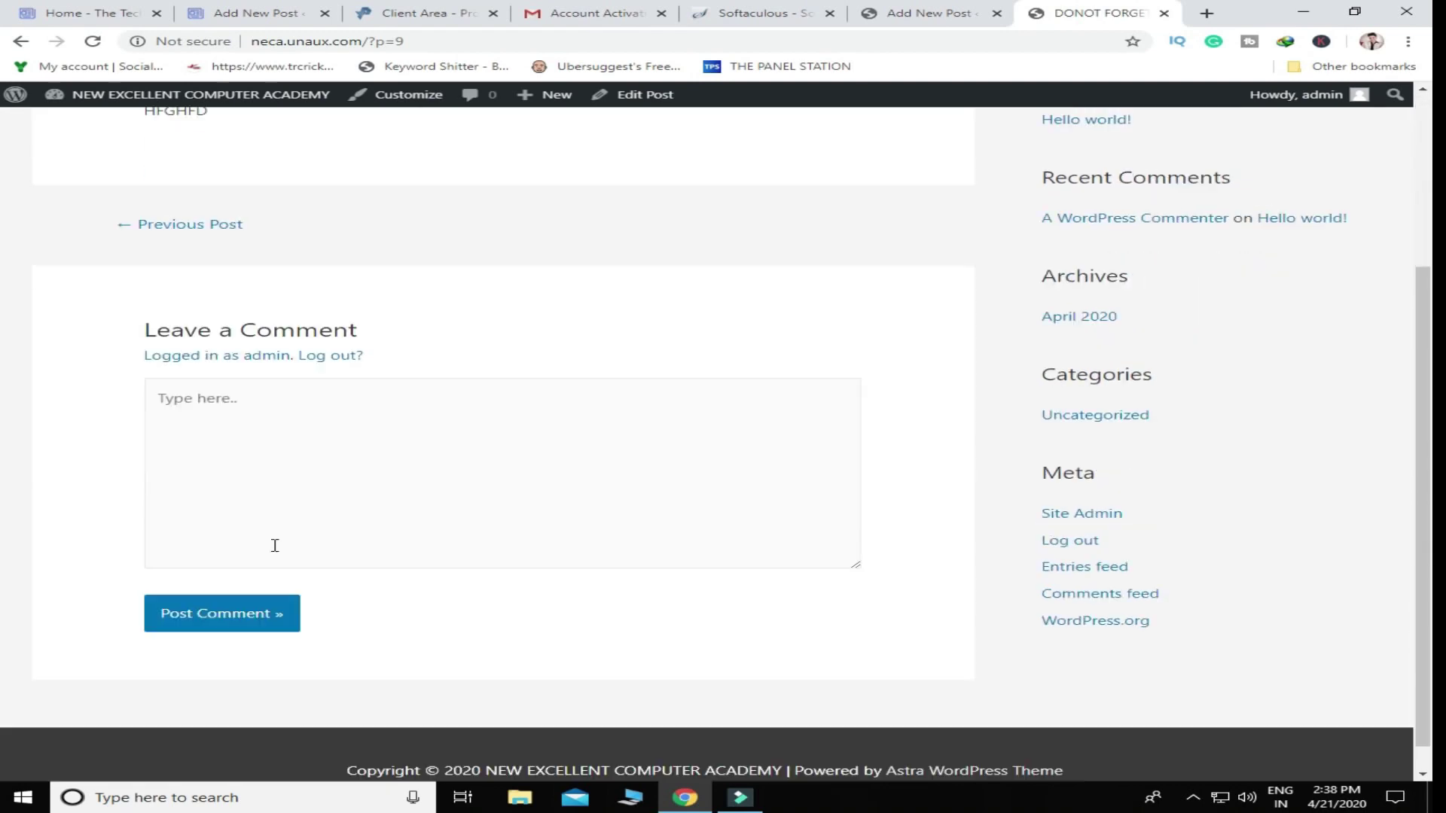
scroll(394, 423, "up", 4)
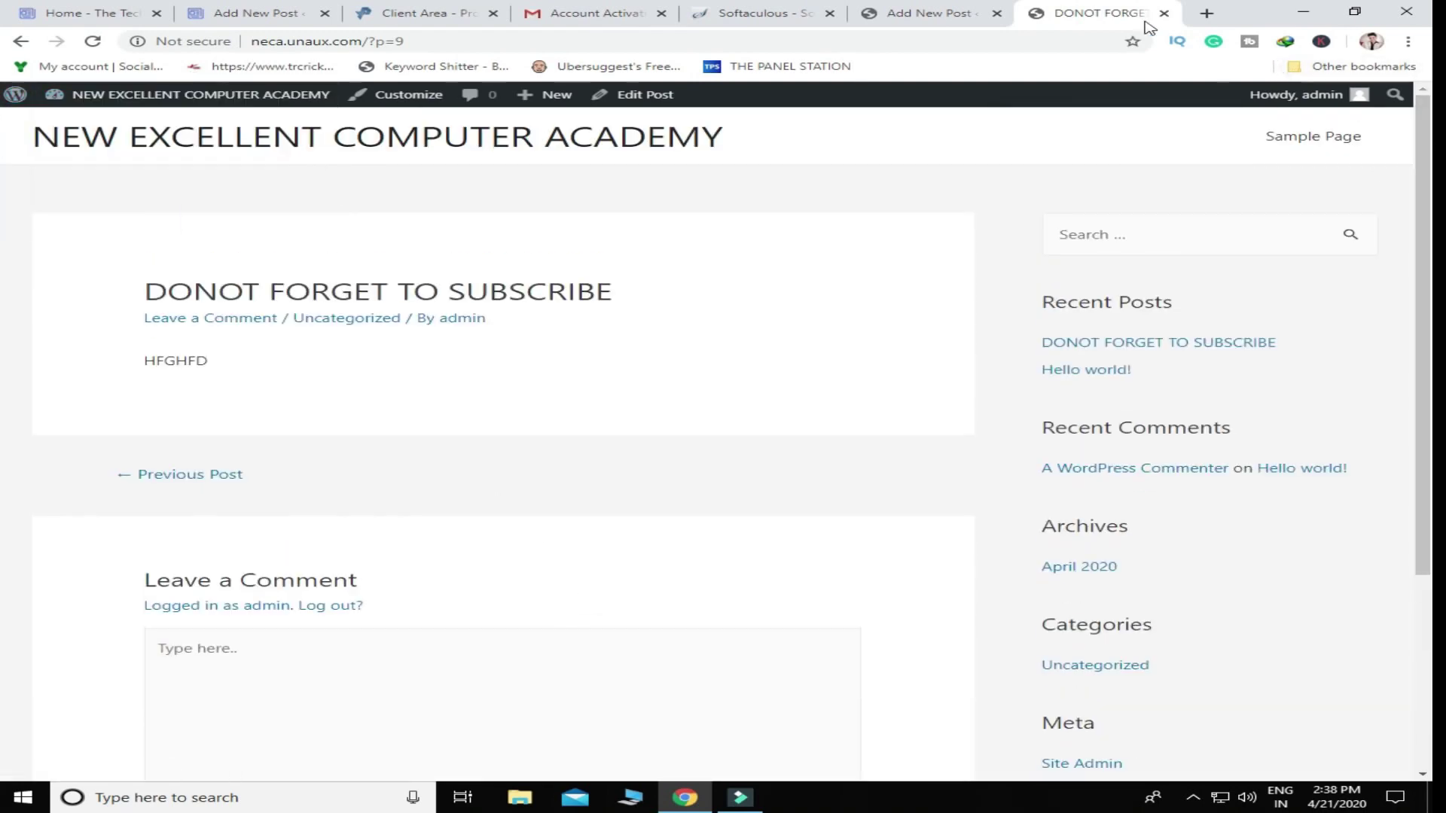
left_click(948, 17)
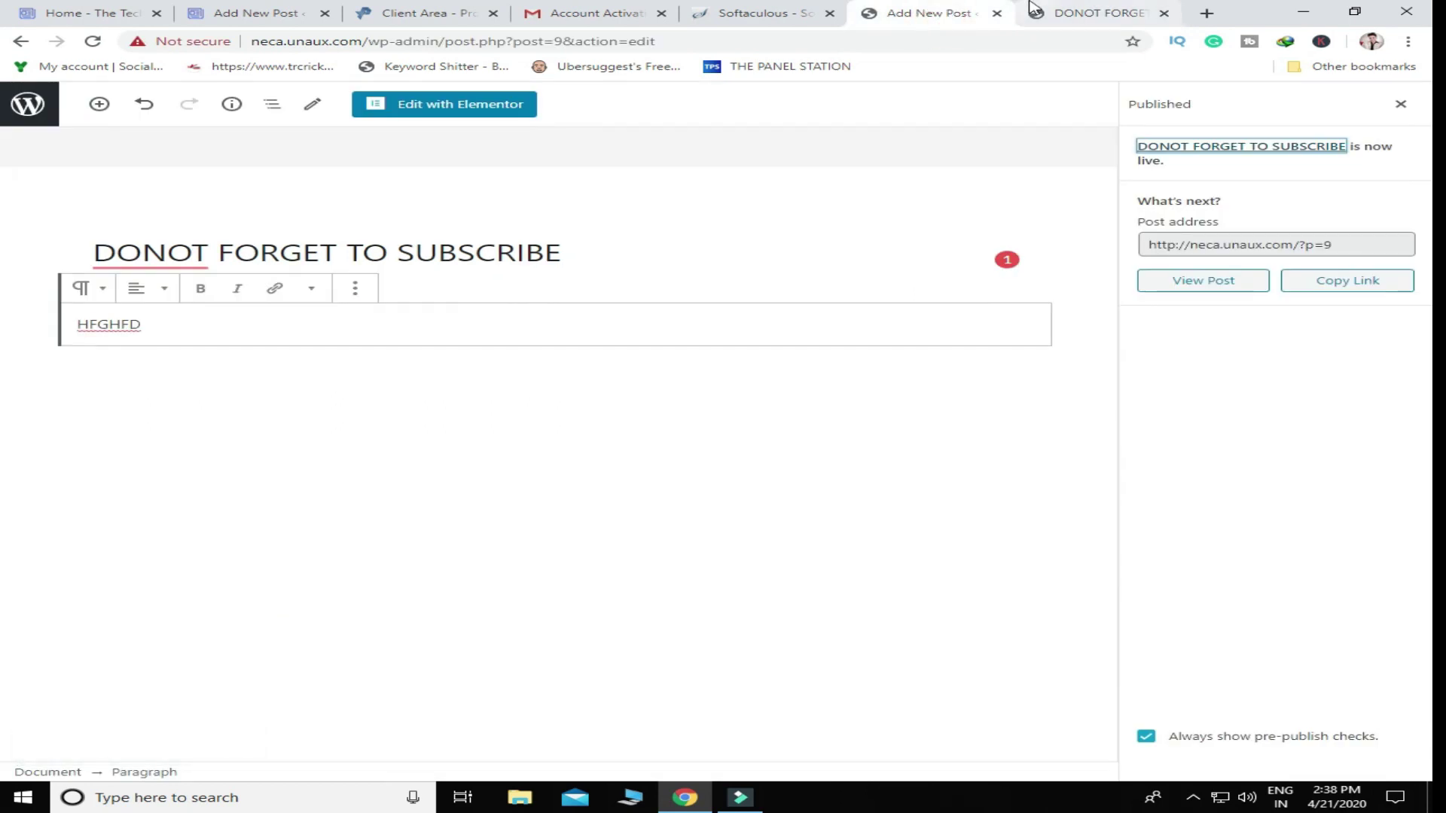
left_click(1400, 104)
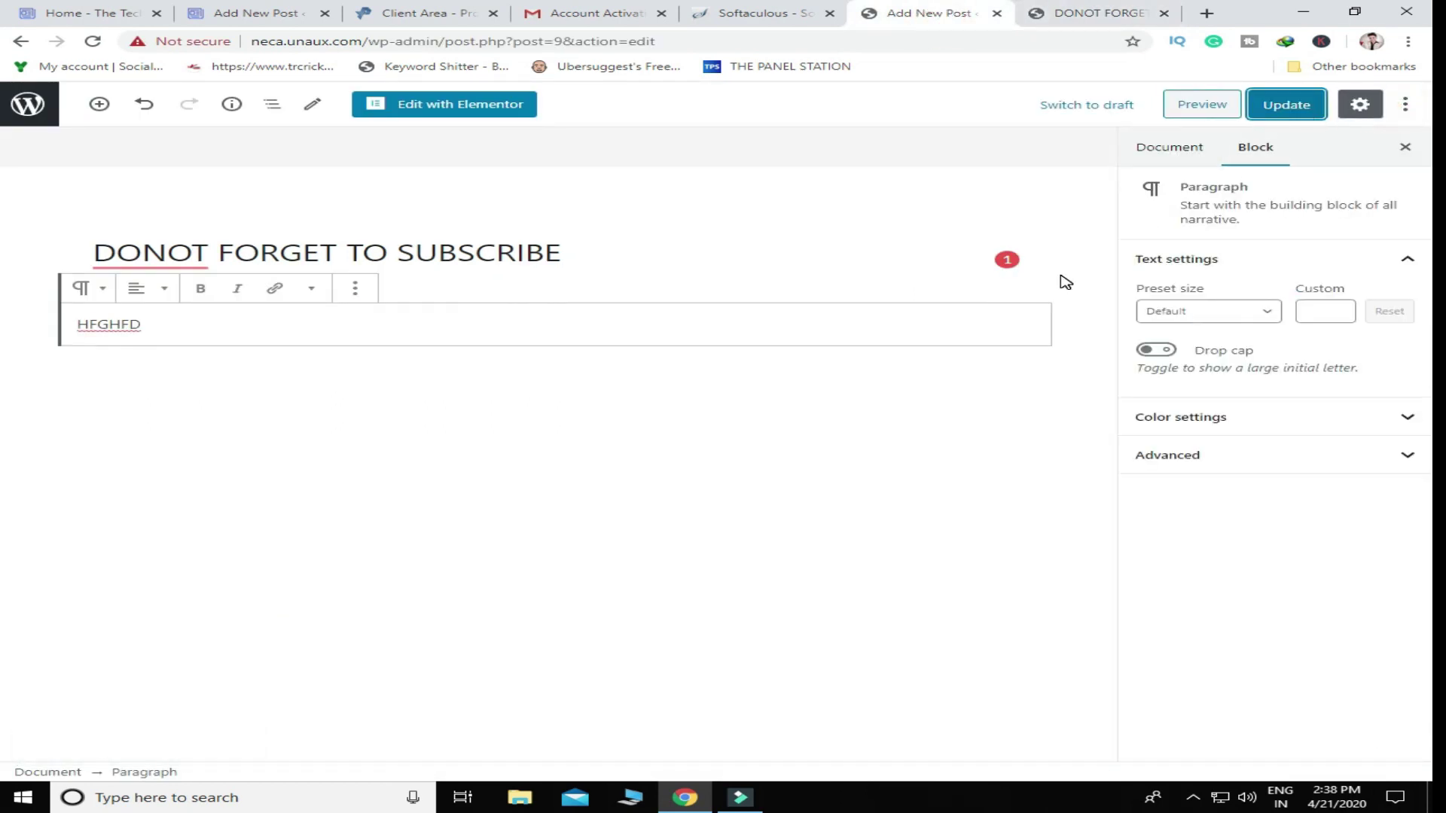